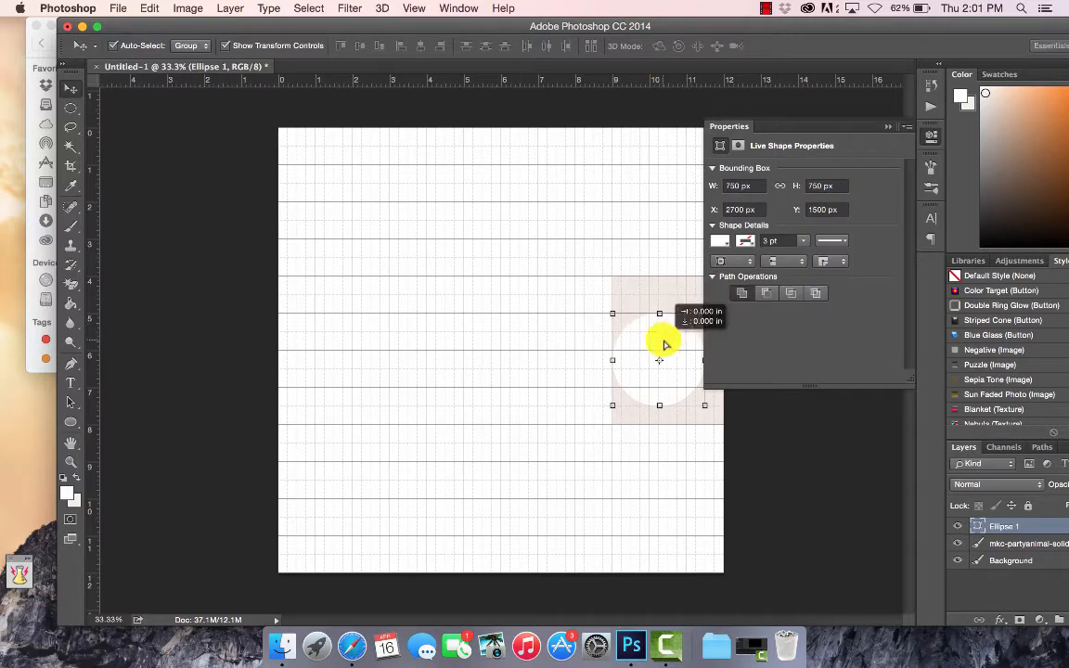
# Place the pompom paper mkc-partyanimal-paper001 from Finder and clip it to the white circle.
pyautogui.click(888, 126)
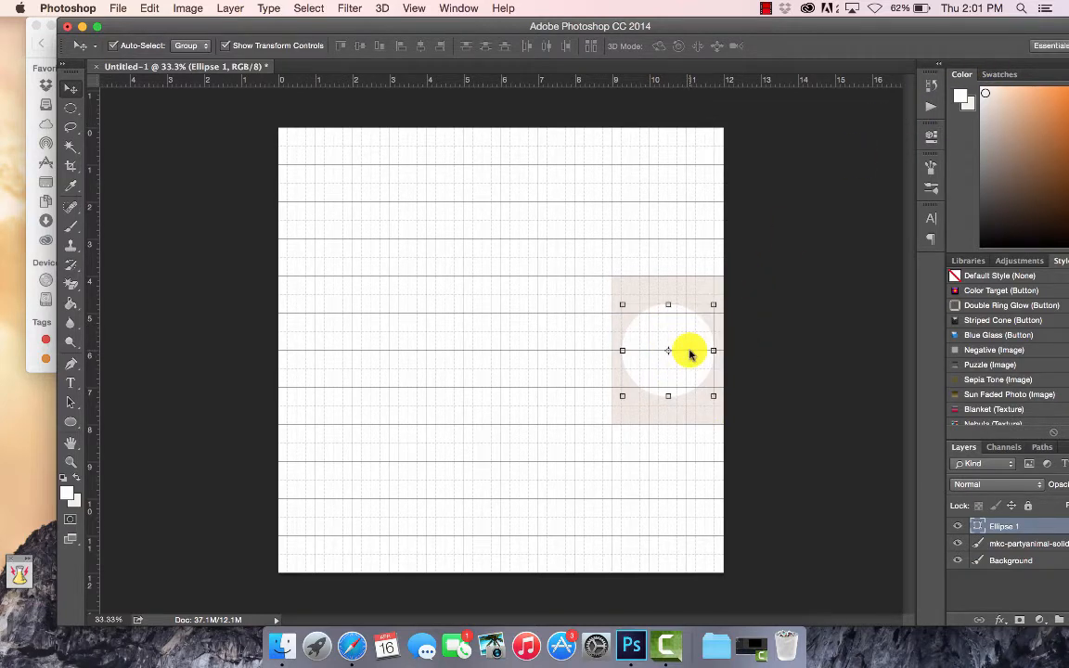
pyautogui.click(282, 644)
pyautogui.moveTo(395, 72); pyautogui.dragTo(664, 358)
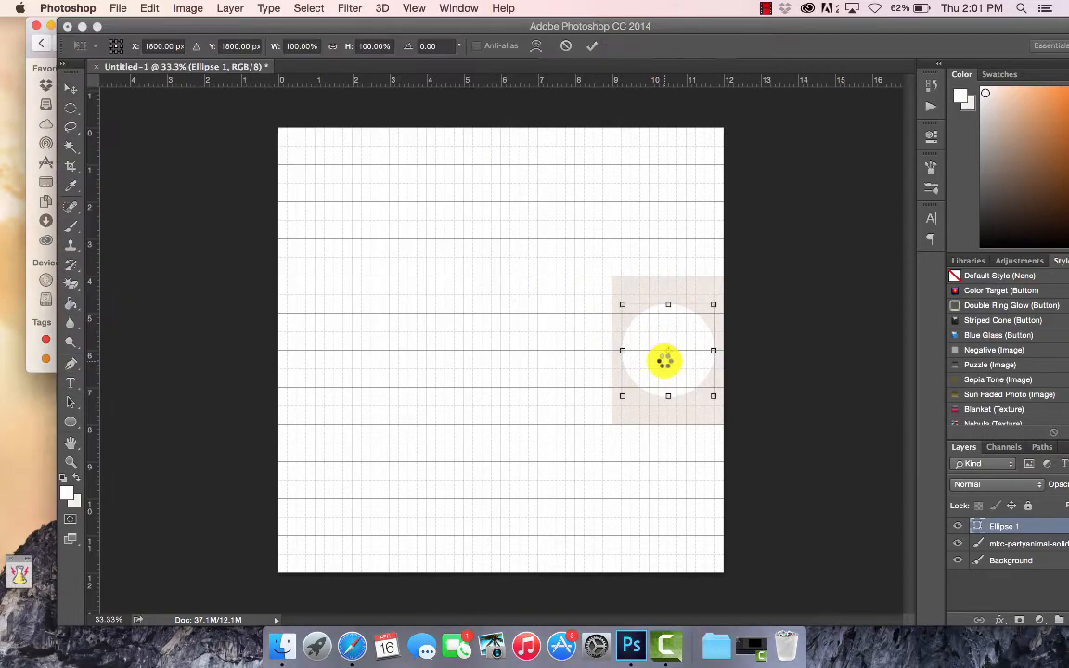
pyautogui.press('Return')
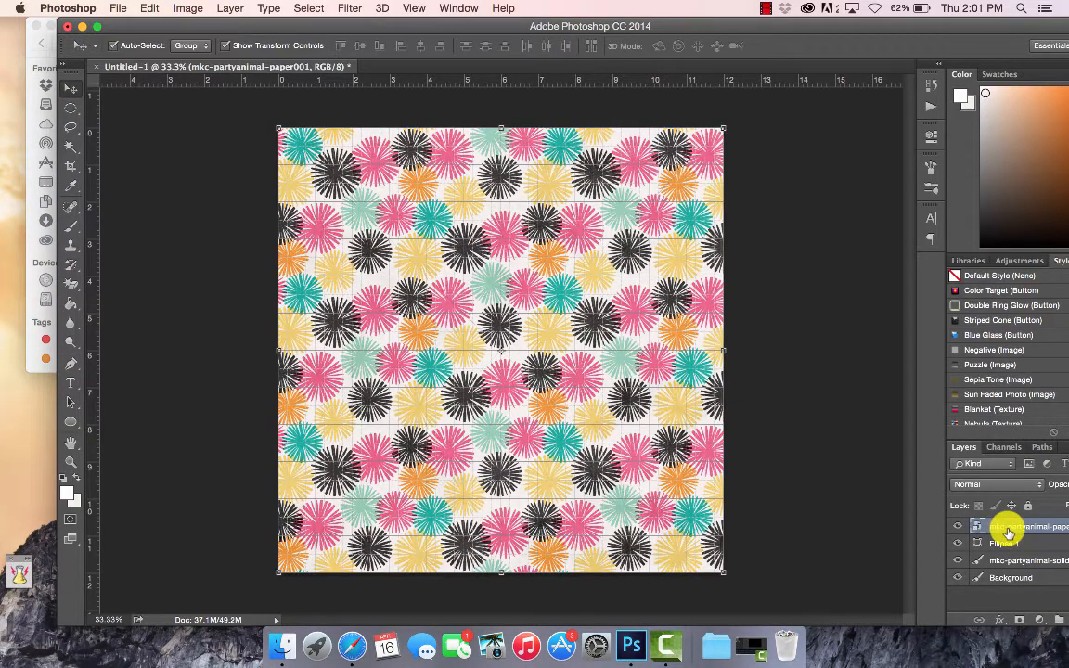
pyautogui.rightClick(1009, 528)
pyautogui.click(914, 290)
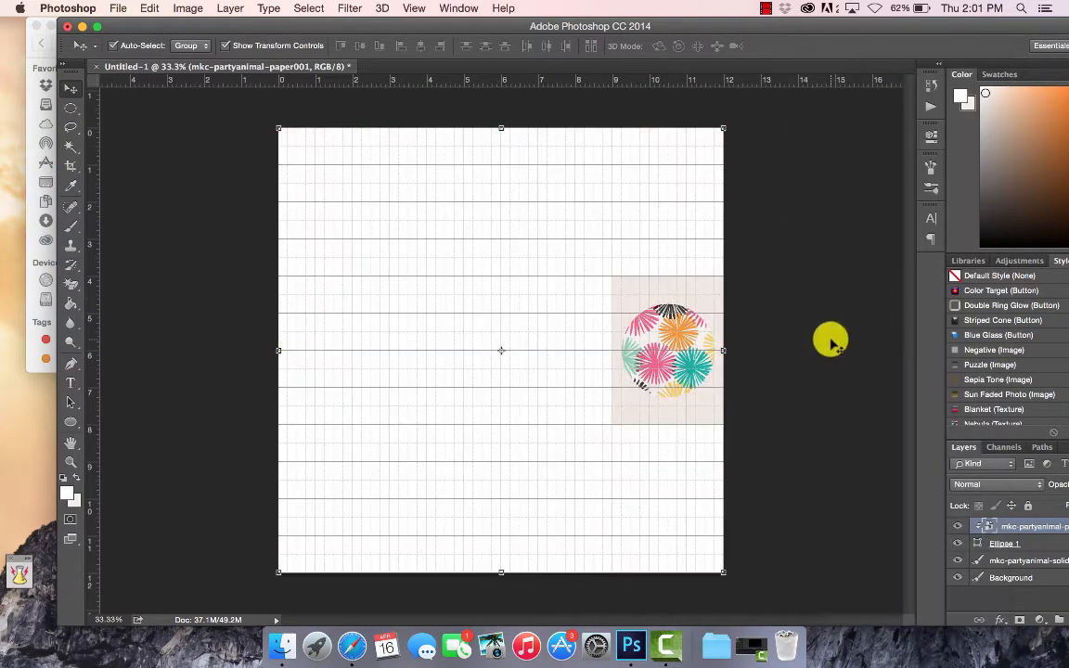
# Merge the clipped paper with the circle, and merge the result with the beige solid-paper layer beneath it.
pyautogui.keyDown('shift'); pyautogui.click(1002, 543); pyautogui.keyUp('shift')
pyautogui.rightClick(1003, 540)
pyautogui.click(831, 419)
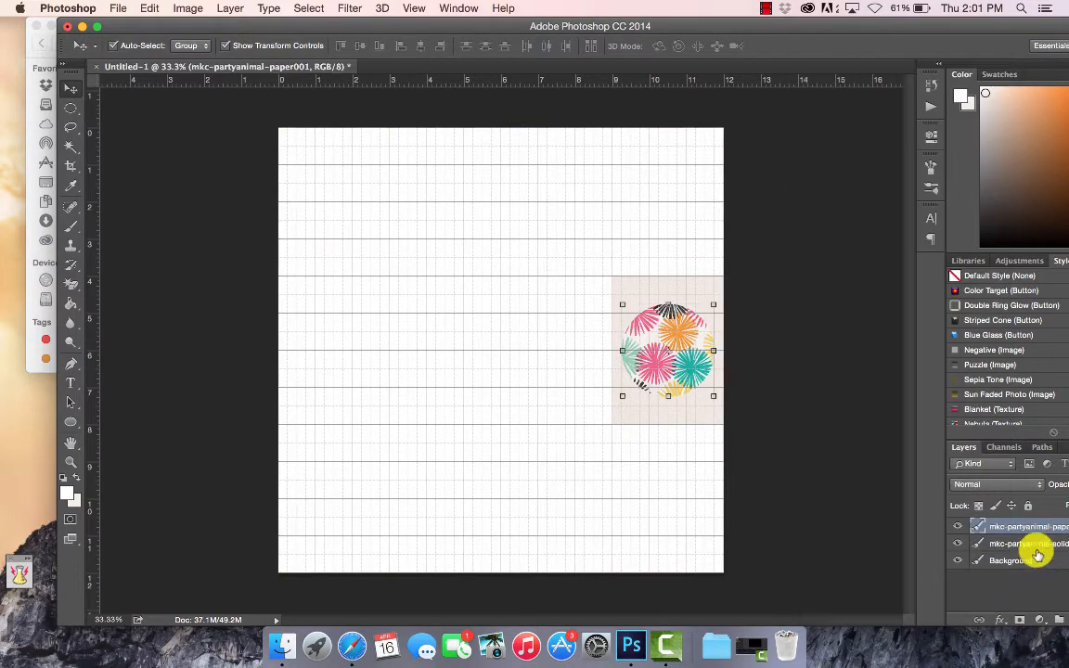
pyautogui.keyDown('shift'); pyautogui.click(1035, 546); pyautogui.keyUp('shift')
pyautogui.rightClick(1031, 543)
pyautogui.click(970, 422)
pyautogui.click(806, 358)
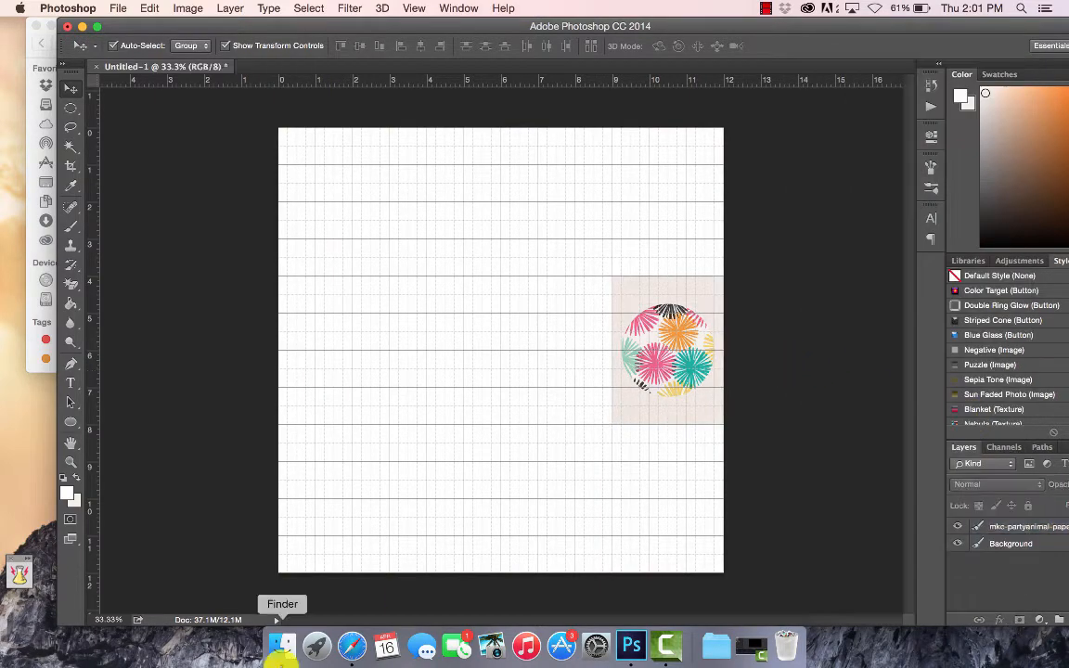
# Place mkc-partyanimals_wordstrip001 from the sgd_mkd_partyanimals_ep folder and move the Happy Birthday strip across the middle of the pompom circle.
pyautogui.click(280, 645)
pyautogui.click(43, 42)
pyautogui.doubleClick(196, 92)
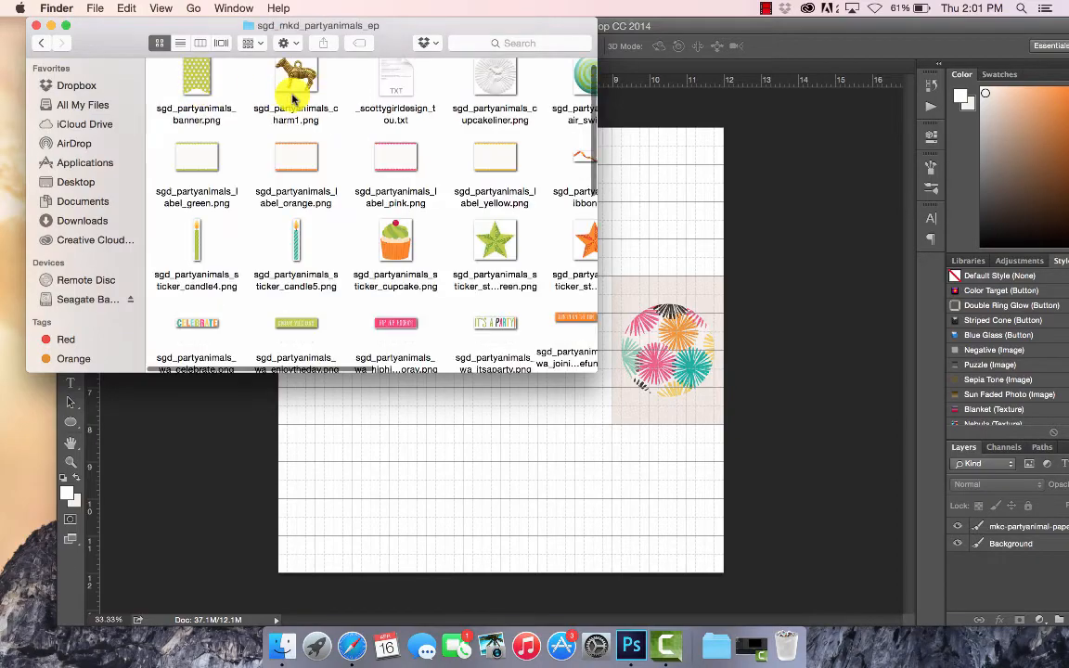
pyautogui.scroll(-15, 406, 188)
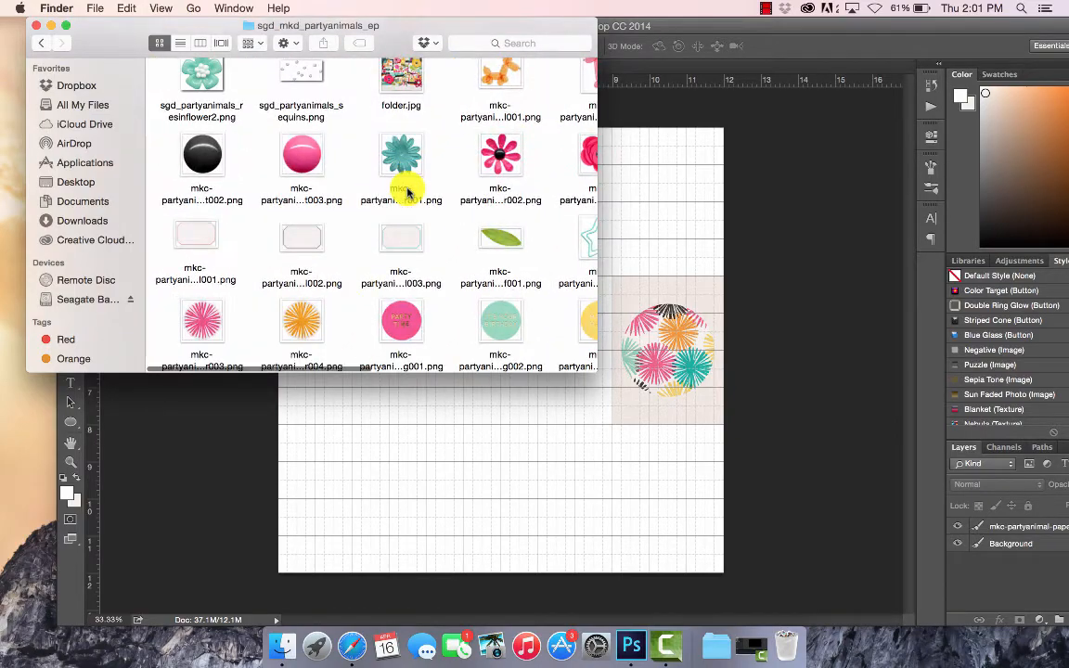
pyautogui.scroll(-10, 405, 188)
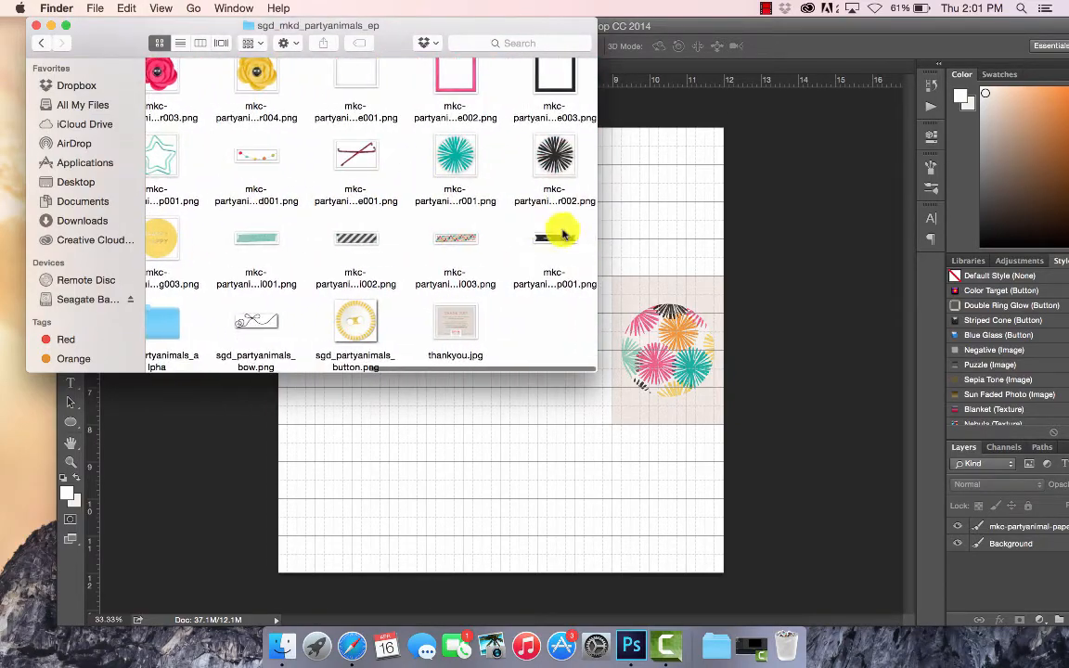
pyautogui.moveTo(563, 234); pyautogui.dragTo(666, 385)
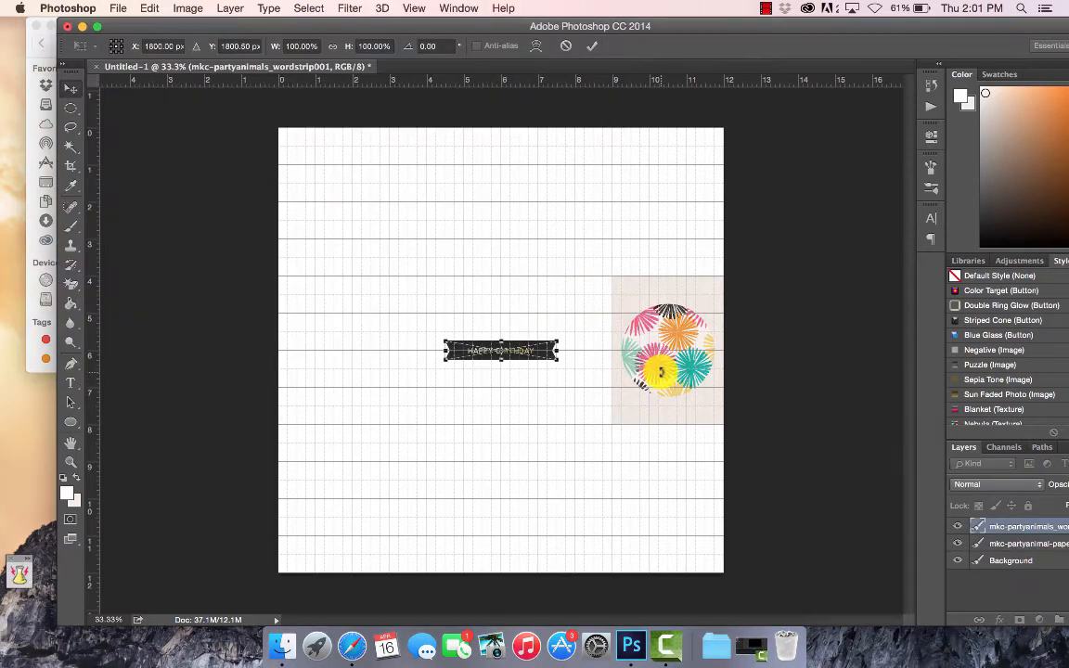
pyautogui.press('Return')
pyautogui.moveTo(545, 351); pyautogui.dragTo(711, 354)
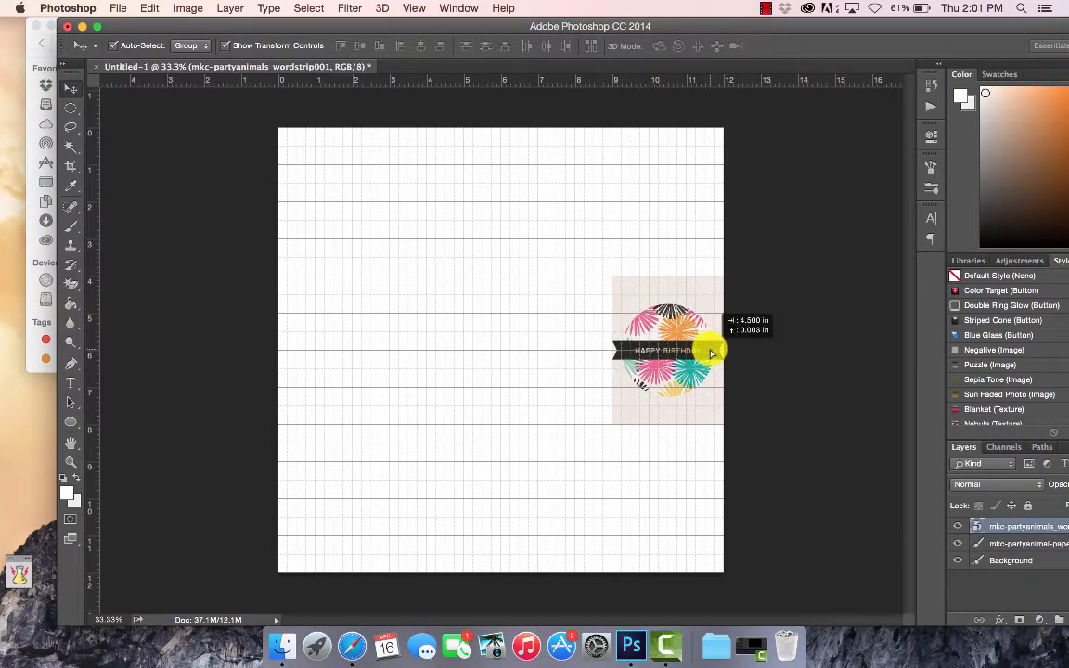
# Merge the word strip with the pompom card and move the card 3 inches left and 4 inches up.
pyautogui.click(1031, 545)
pyautogui.doubleClick(1033, 544)
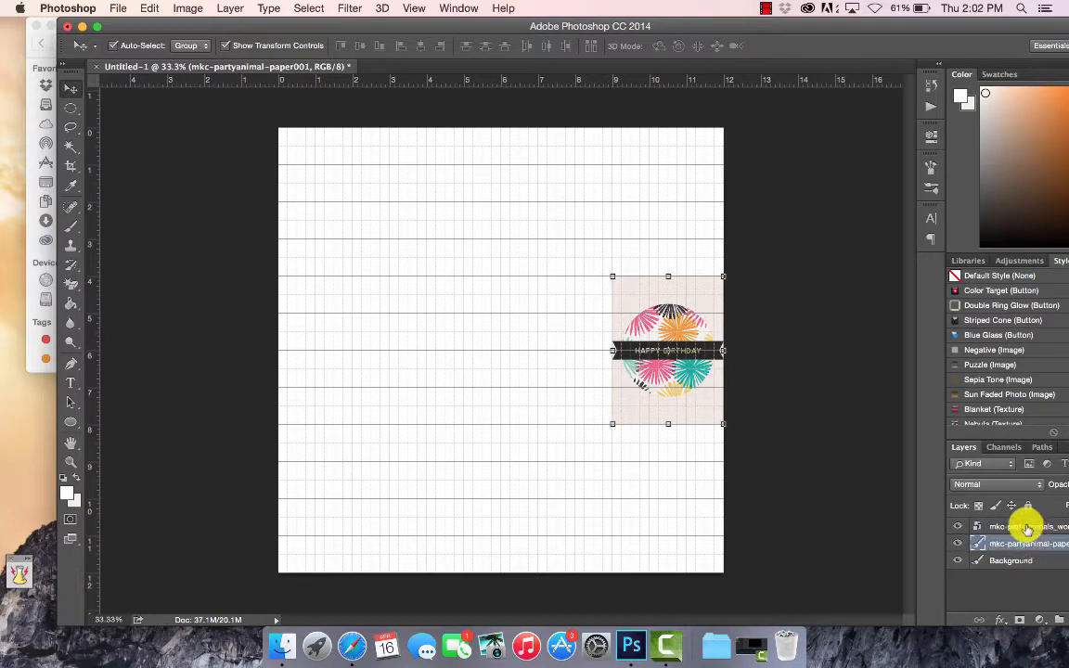
pyautogui.keyDown('shift'); pyautogui.click(1028, 527); pyautogui.keyUp('shift')
pyautogui.rightClick(999, 536)
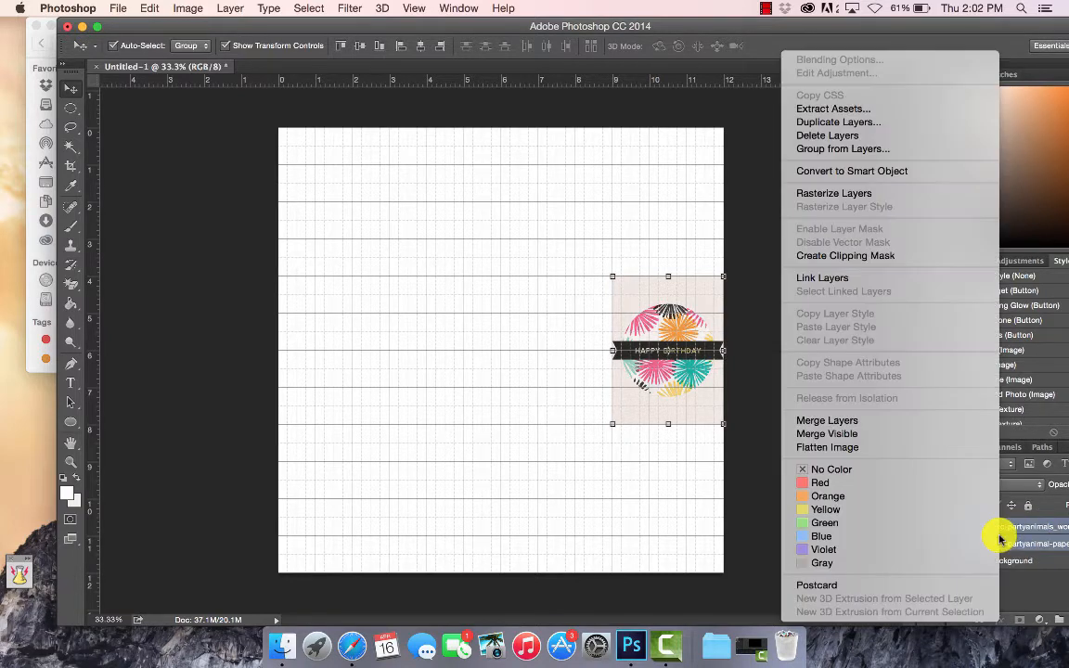
pyautogui.click(836, 421)
pyautogui.moveTo(655, 400); pyautogui.dragTo(544, 253)
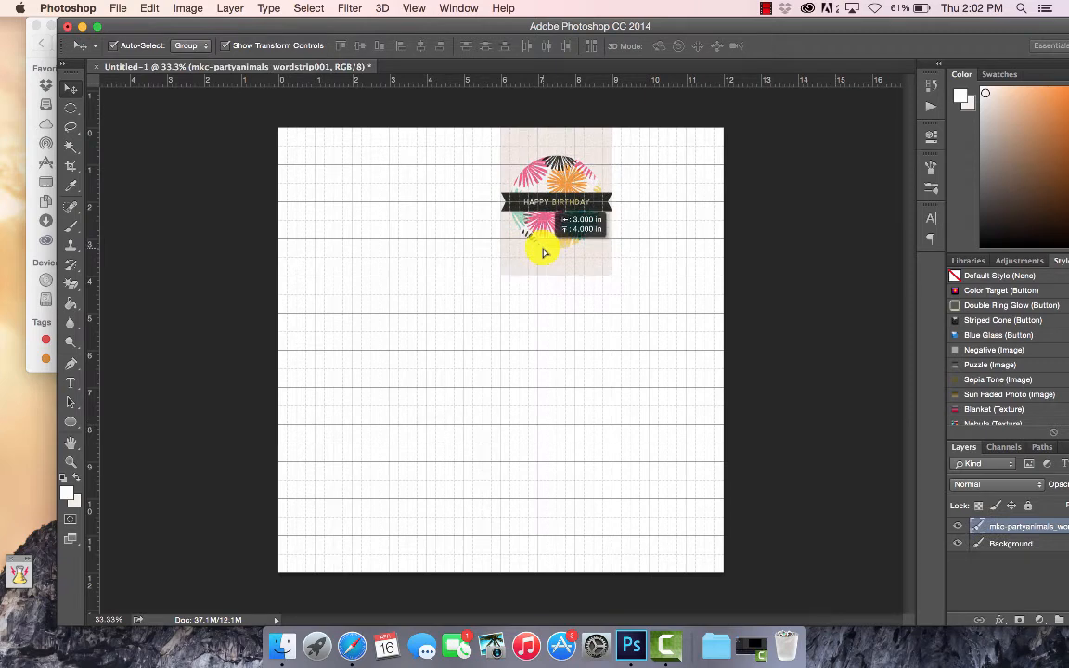
pyautogui.click(815, 232)
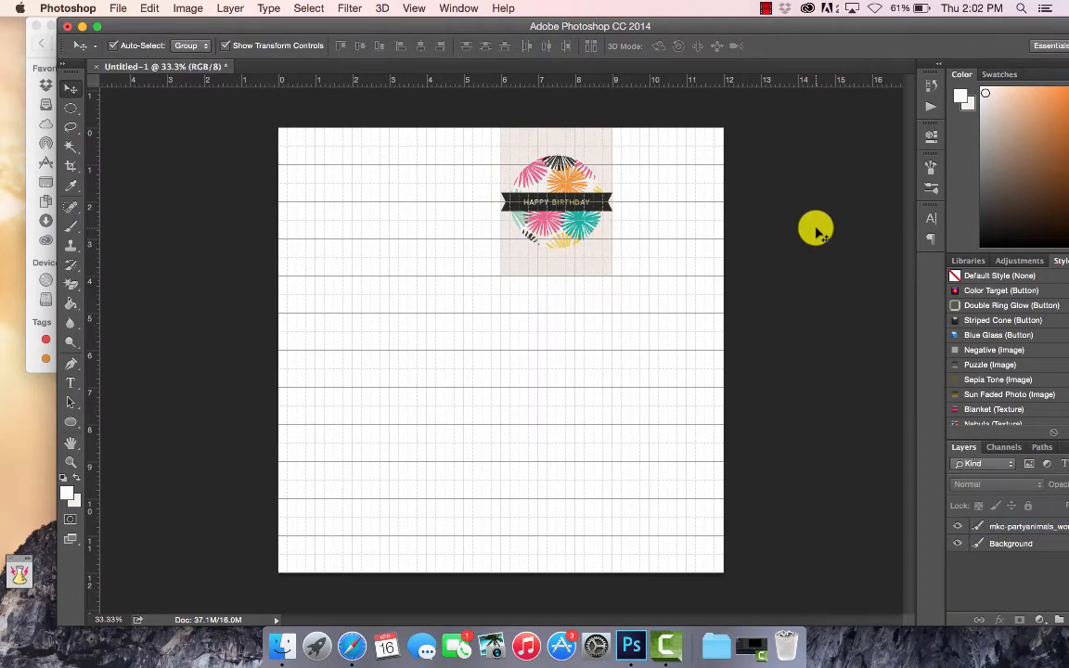
# Draw a 900 by 1200 px rectangle at X 900 px, Y 1200 px and fill it with light pink.
pyautogui.moveTo(71, 421); pyautogui.dragTo(126, 419)
pyautogui.moveTo(389, 276); pyautogui.dragTo(501, 424)
pyautogui.click(729, 217)
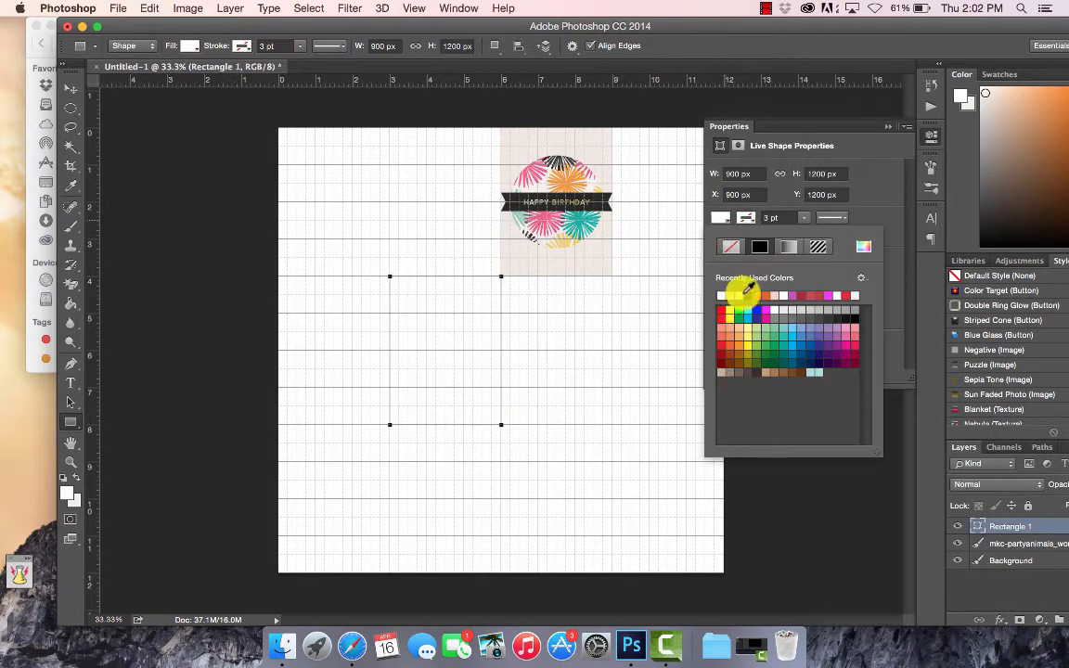
pyautogui.click(780, 294)
pyautogui.click(886, 126)
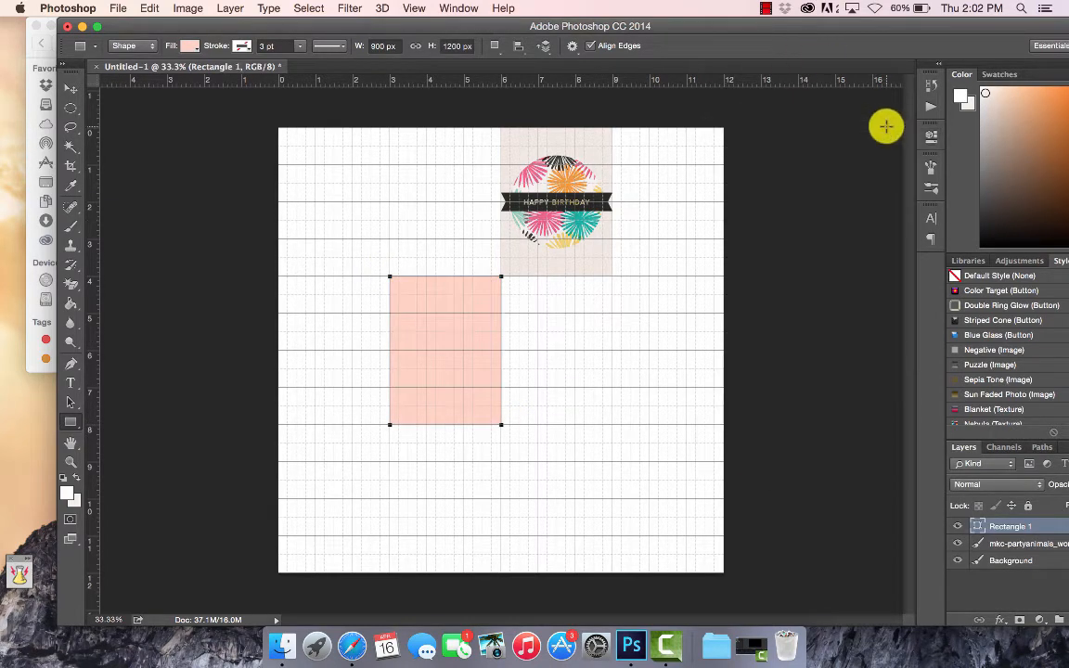
# Place the striped paper mkc-partyanimal-paper004 from the kit's sgd_mkd_partyanimals_pp1 folder in Finder.
pyautogui.click(284, 644)
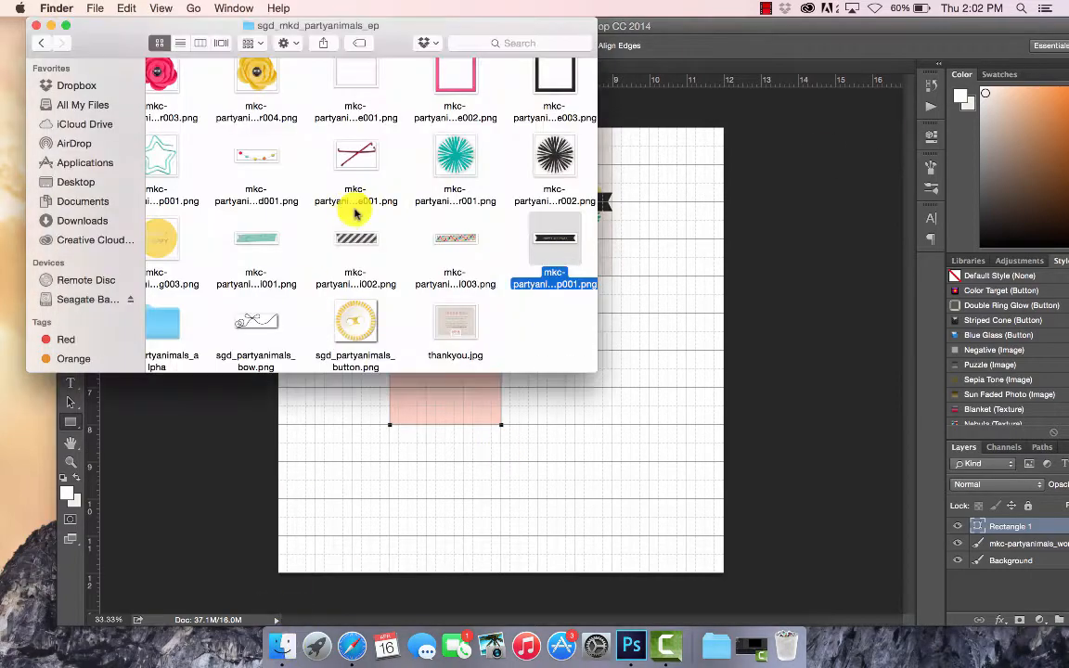
pyautogui.click(46, 42)
pyautogui.doubleClick(298, 91)
pyautogui.moveTo(298, 152); pyautogui.dragTo(448, 466)
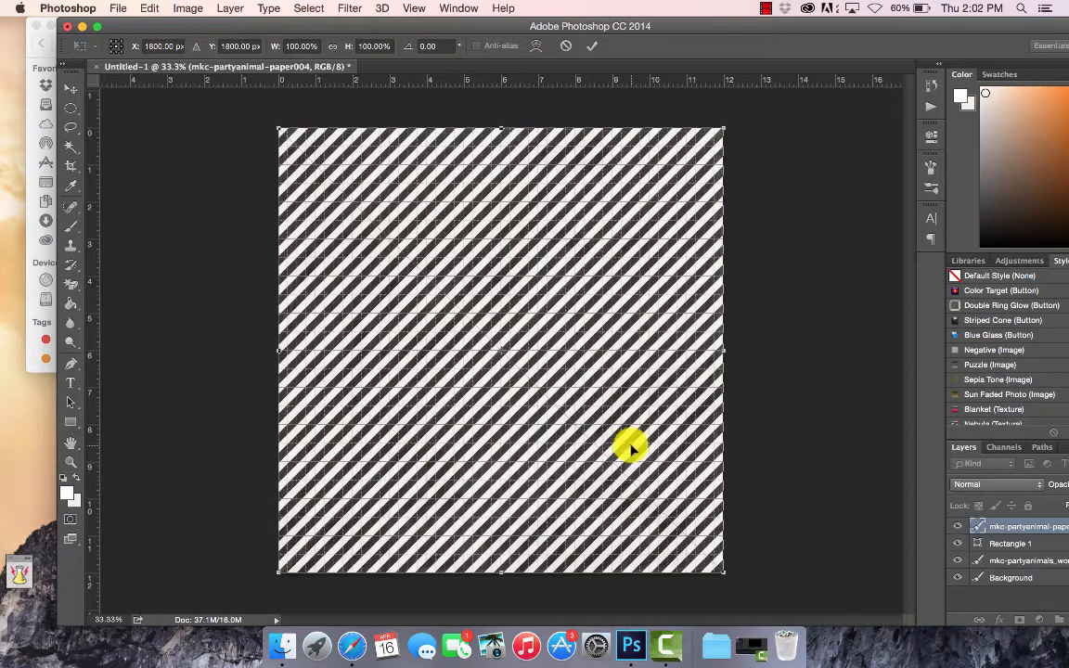
pyautogui.press('Return')
# Clip the striped paper to the pink rectangle and merge the two layers.
pyautogui.rightClick(1039, 518)
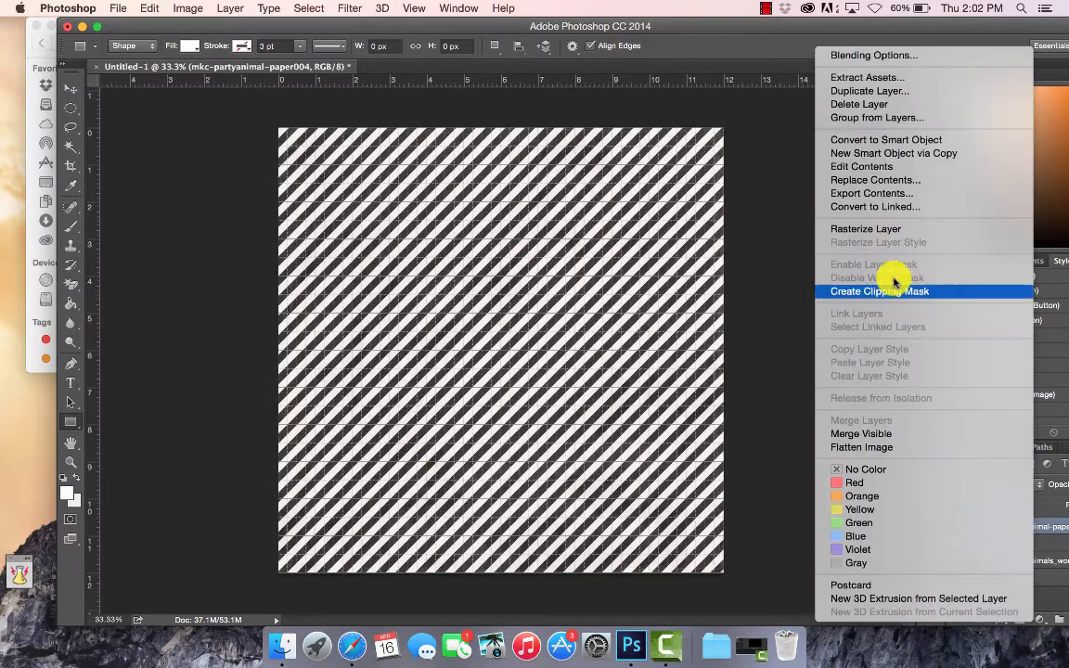
pyautogui.click(892, 289)
pyautogui.rightClick(1015, 545)
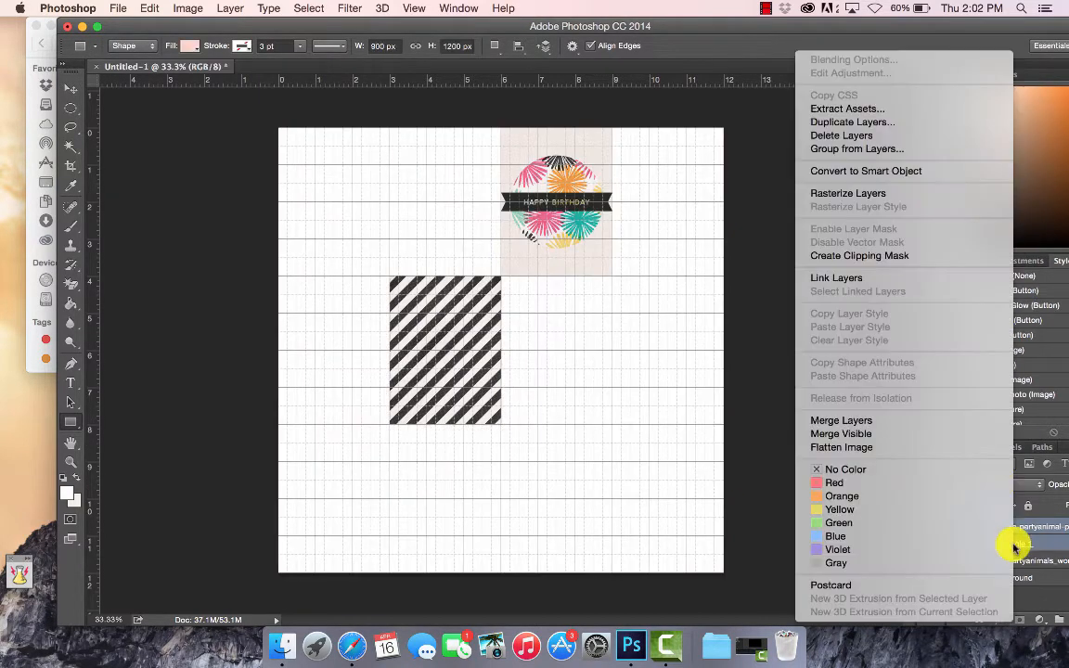
pyautogui.click(800, 397)
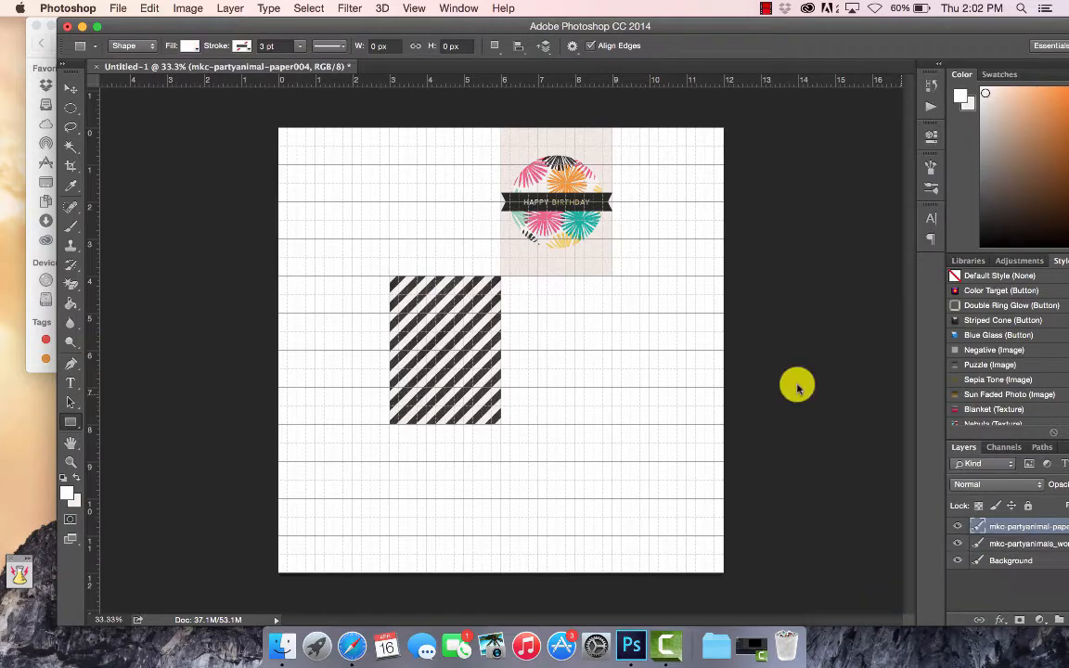
# Place the Party Animals word art from the sgd_mkd_partyanimals_ep folder into the document.
pyautogui.click(71, 90)
pyautogui.click(281, 646)
pyautogui.click(41, 43)
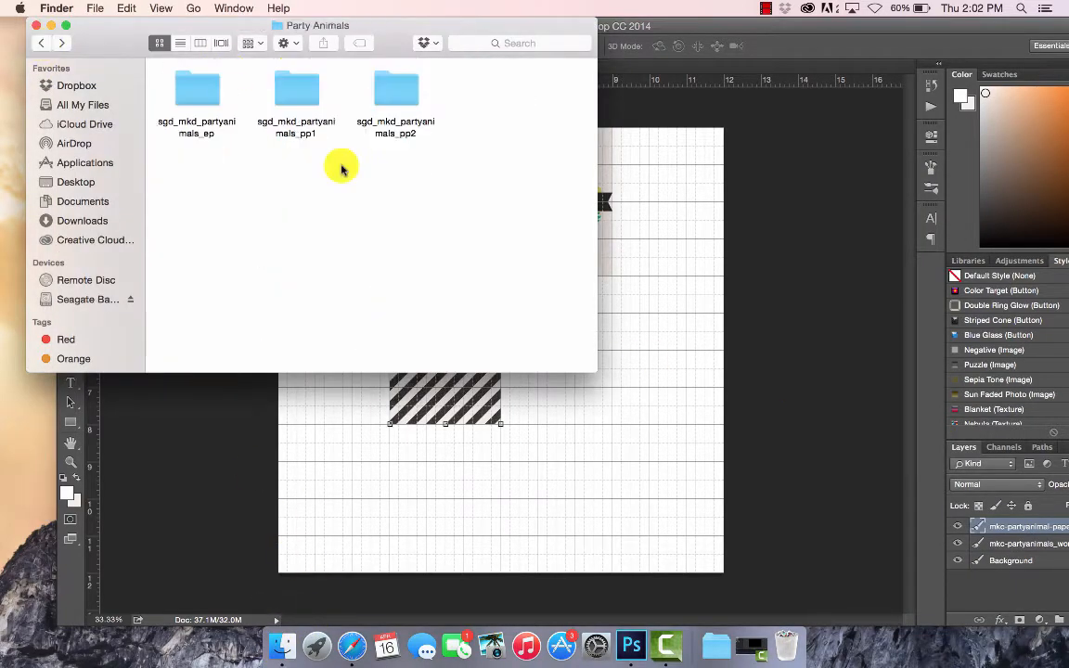
pyautogui.doubleClick(184, 83)
pyautogui.scroll(-10, 394, 181)
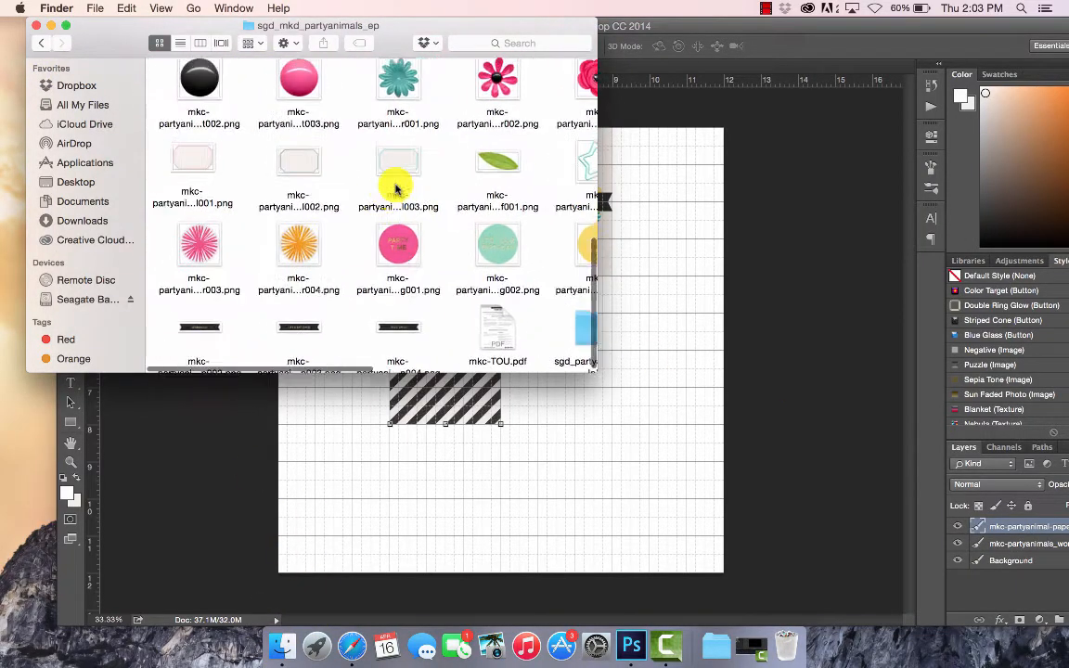
pyautogui.scroll(5, 394, 184)
pyautogui.hscroll(5, 394, 184)
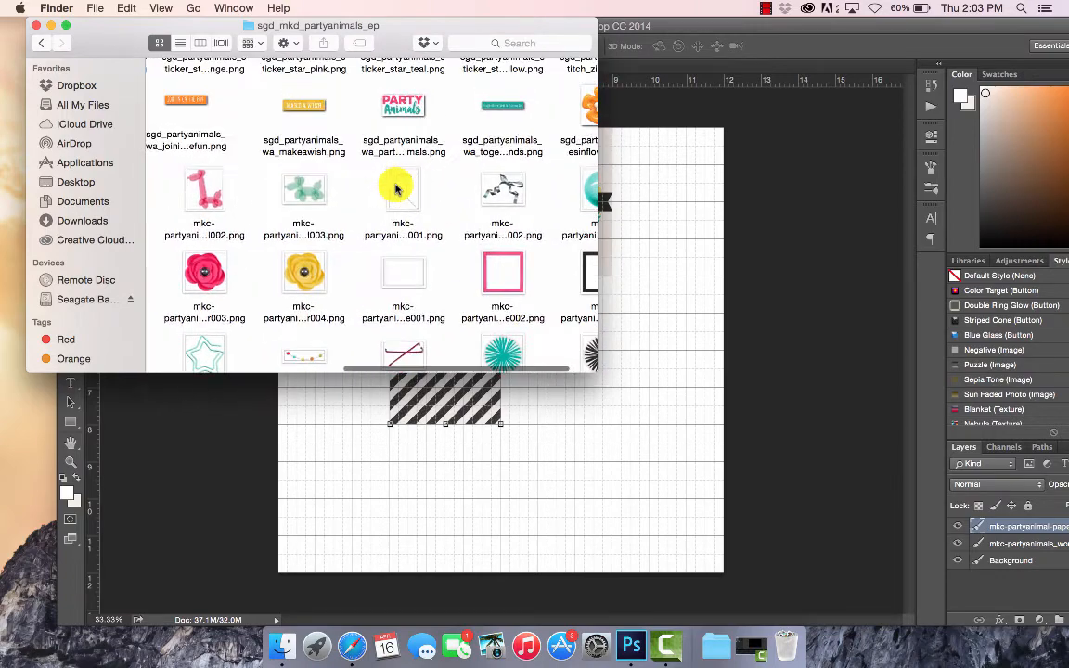
pyautogui.moveTo(436, 244); pyautogui.dragTo(425, 422)
pyautogui.press('Return')
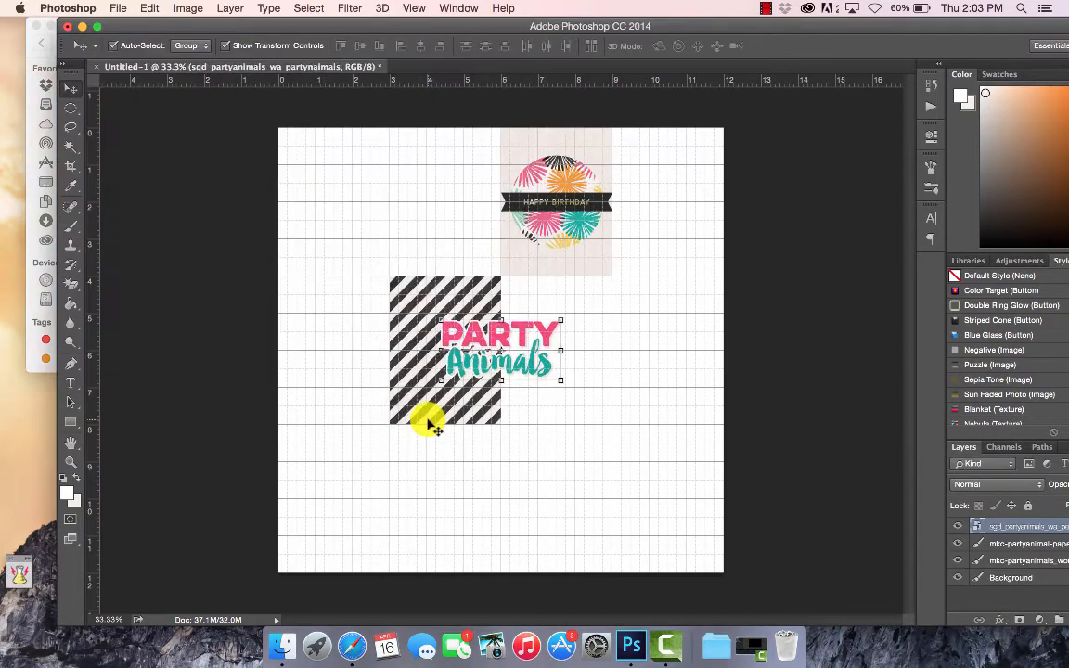
# Scale the Party Animals word art down to the striped card's width and position it at the card's middle.
pyautogui.click(441, 319)
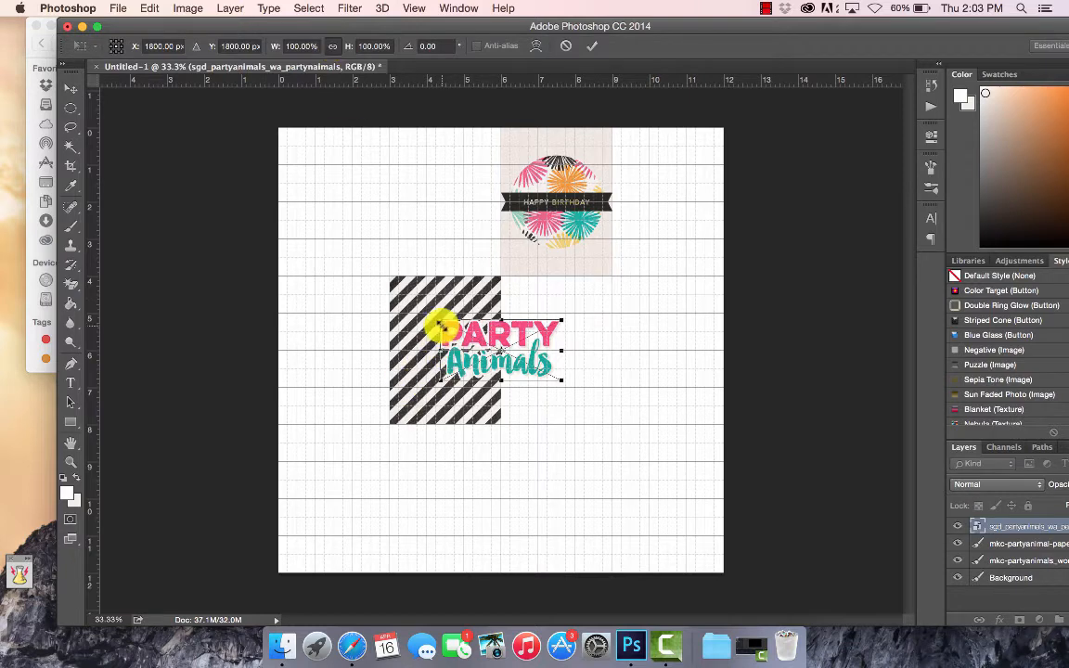
pyautogui.moveTo(441, 321); pyautogui.dragTo(430, 345)
pyautogui.click(592, 45)
pyautogui.click(832, 240)
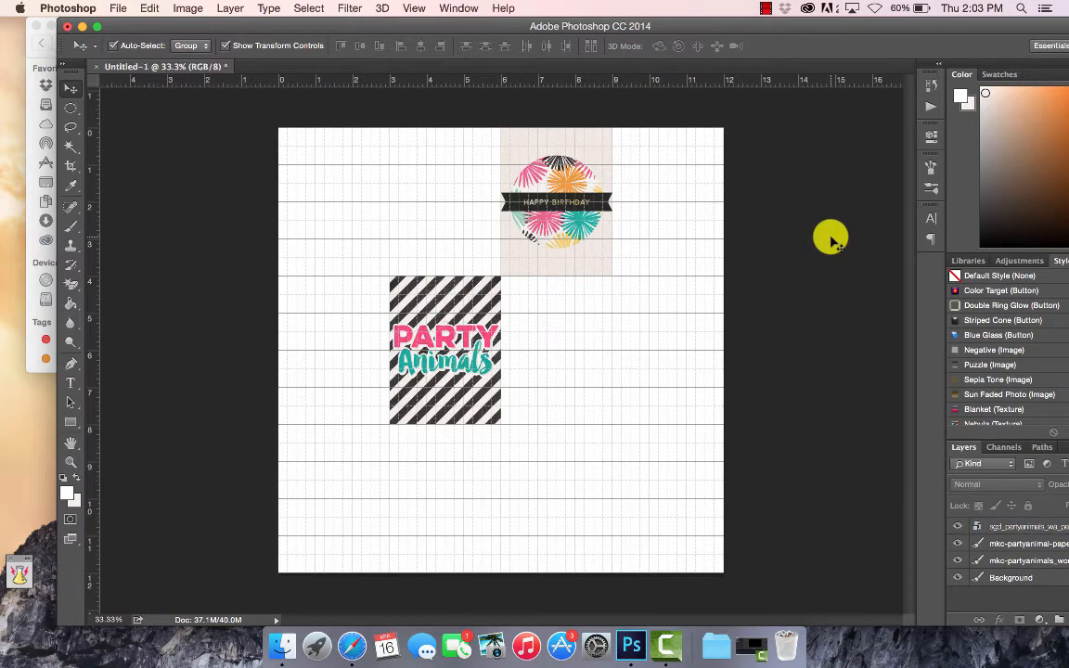
# Shift the Photoshop window to reveal its full layer list, and merge the Party Animals word art with the striped paper layer.
pyautogui.click(1032, 545)
pyautogui.moveTo(949, 27); pyautogui.dragTo(888, 22)
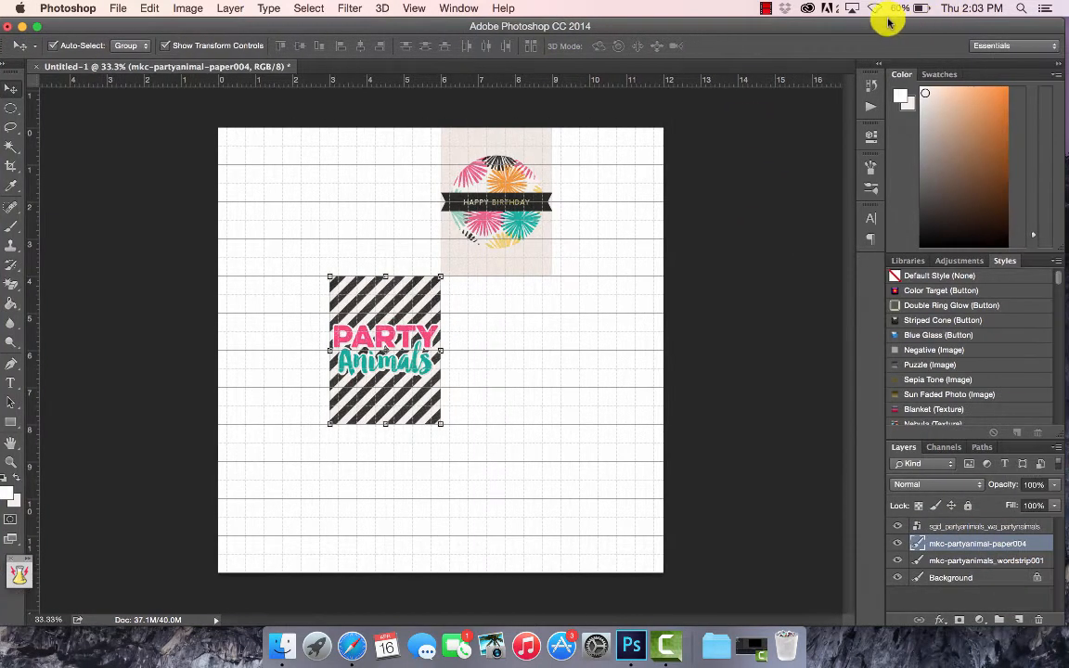
pyautogui.keyDown('shift'); pyautogui.click(1009, 529); pyautogui.keyUp('shift')
pyautogui.rightClick(1008, 532)
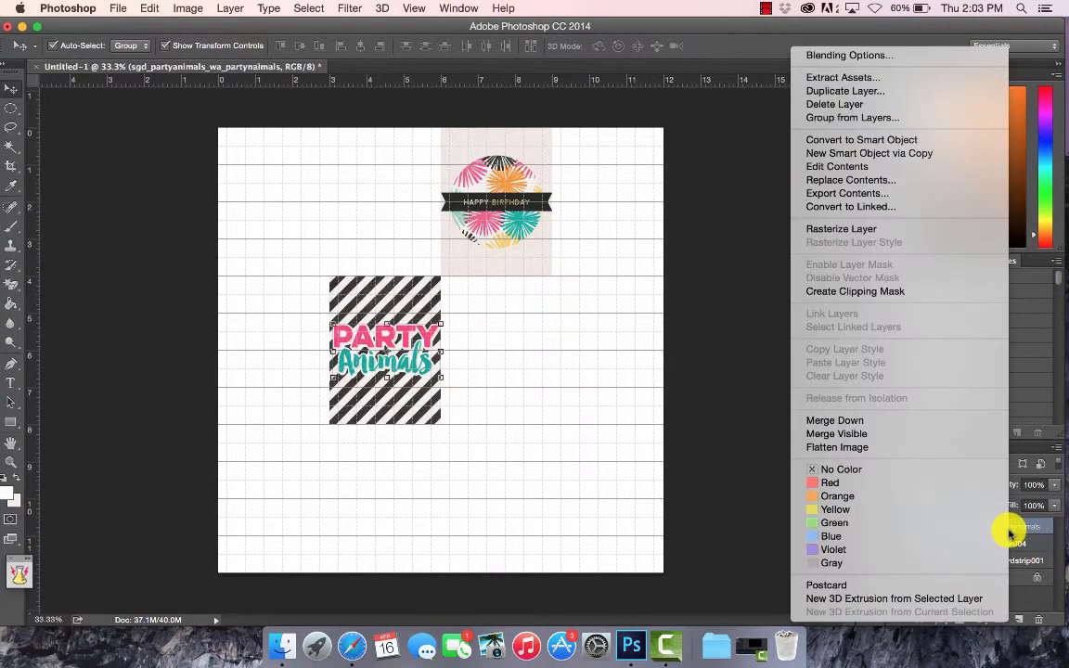
pyautogui.click(1028, 539)
pyautogui.rightClick(1028, 540)
pyautogui.click(952, 418)
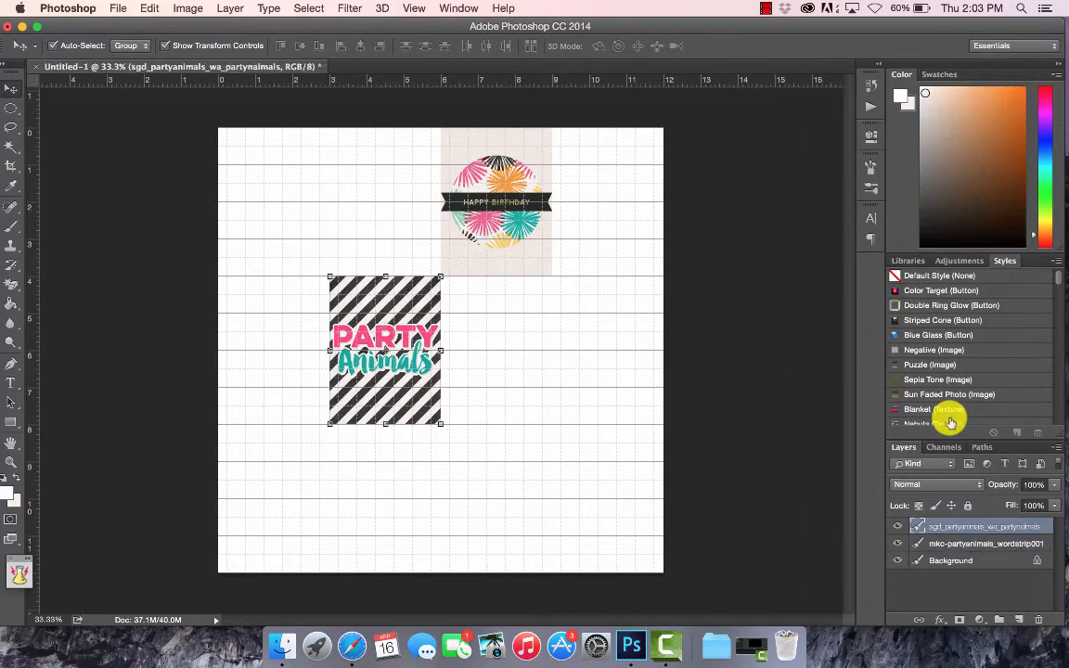
pyautogui.click(812, 410)
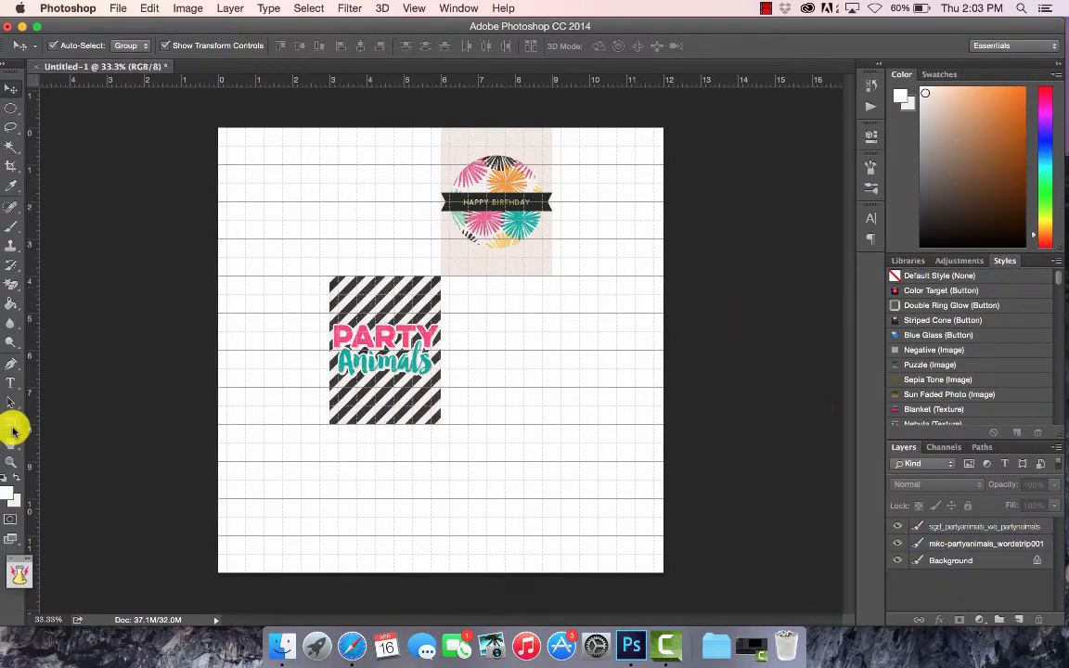
# Draw a white rectangle about 900 by 1125 px at X 2700 px, Y 1200 px and stretch its lower edge to the 8-inch gridline.
pyautogui.click(12, 425)
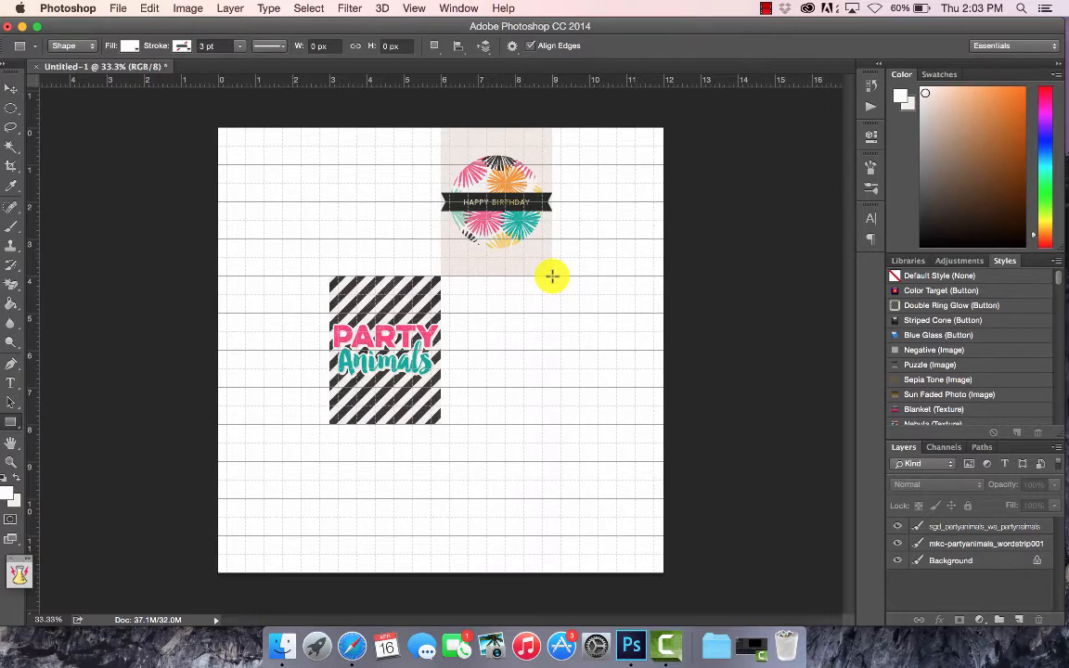
pyautogui.moveTo(552, 275); pyautogui.dragTo(659, 415)
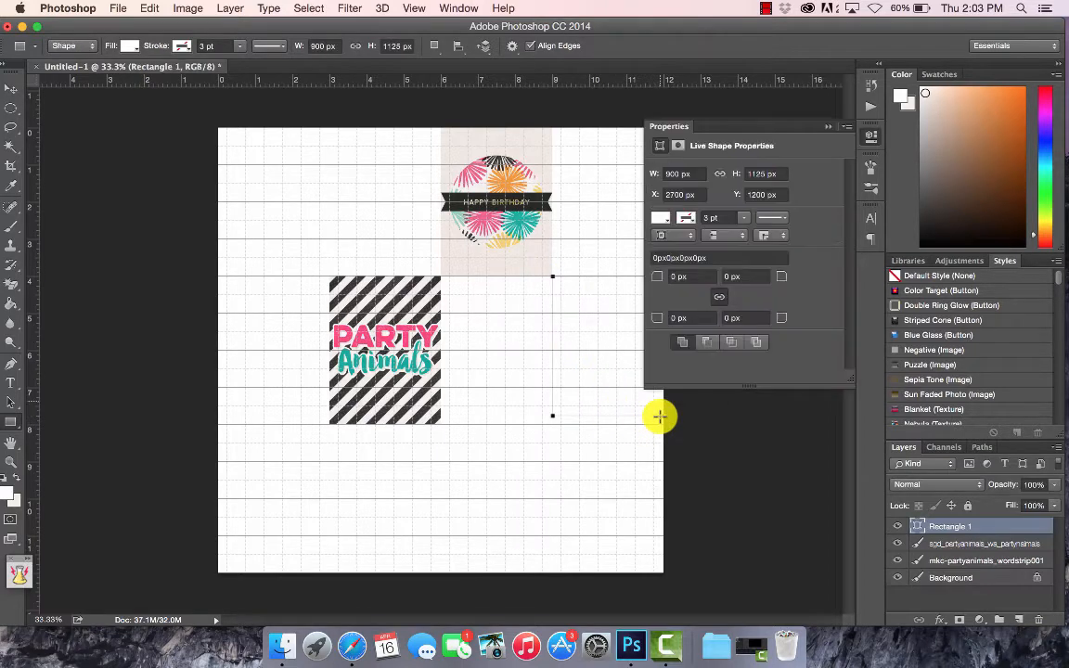
pyautogui.click(826, 128)
pyautogui.press('v')
pyautogui.moveTo(611, 414); pyautogui.dragTo(608, 423)
# Commit the rectangle's stretch and place sgd_partyanimals_pp_zigzag.jpg from the sgd_mkd_partyanimals_pp2 folder into the document.
pyautogui.click(282, 643)
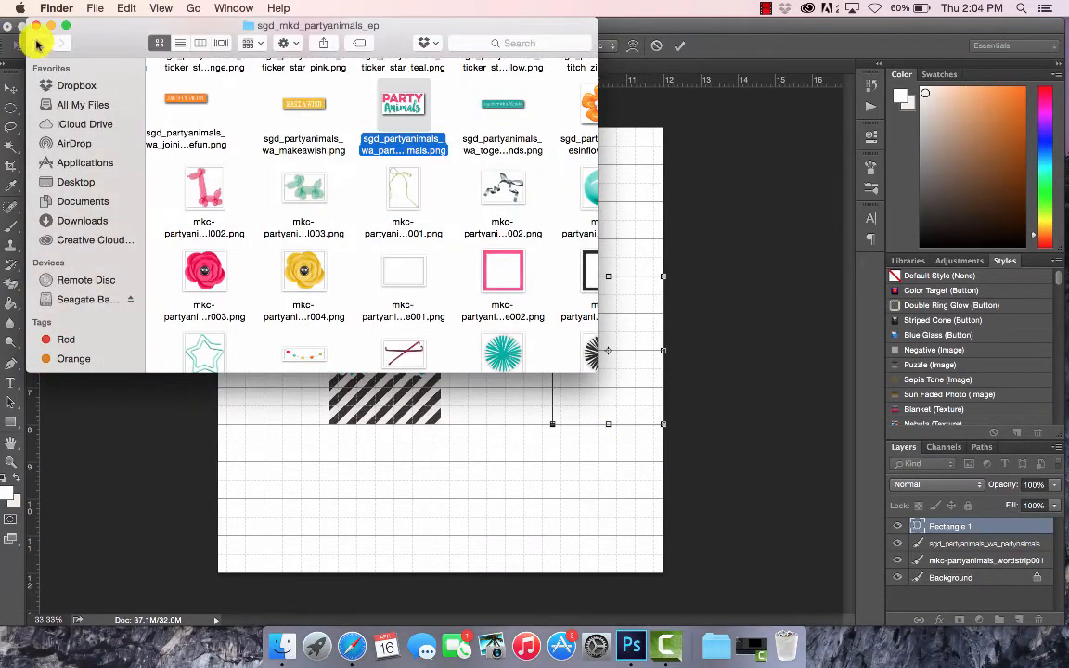
pyautogui.click(41, 43)
pyautogui.doubleClick(390, 96)
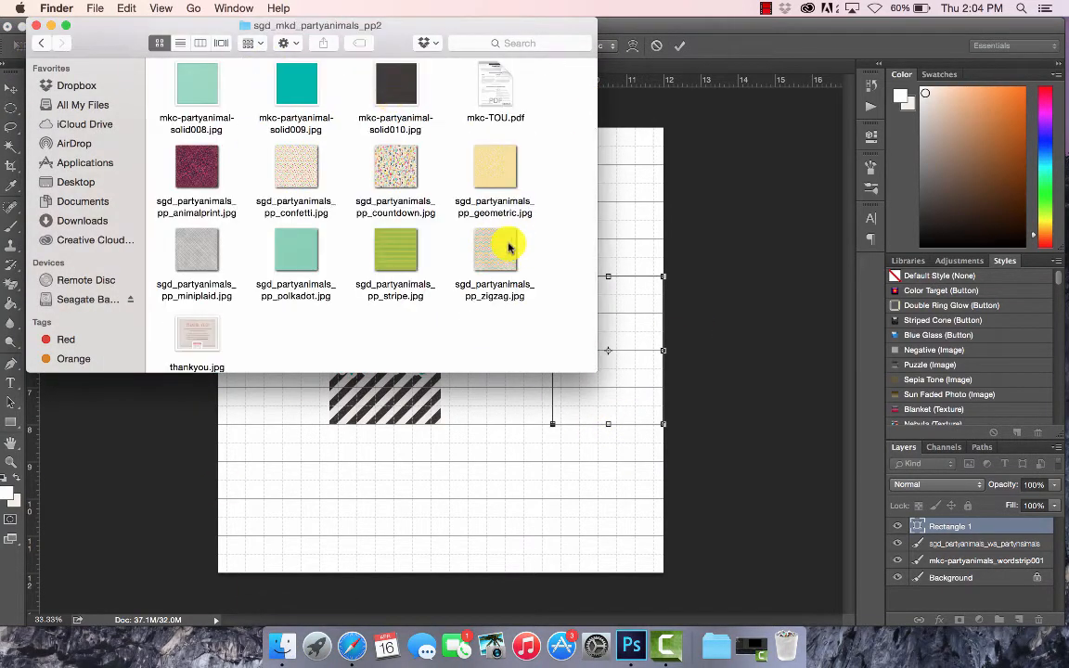
pyautogui.click(787, 105)
pyautogui.press('Return')
pyautogui.click(282, 643)
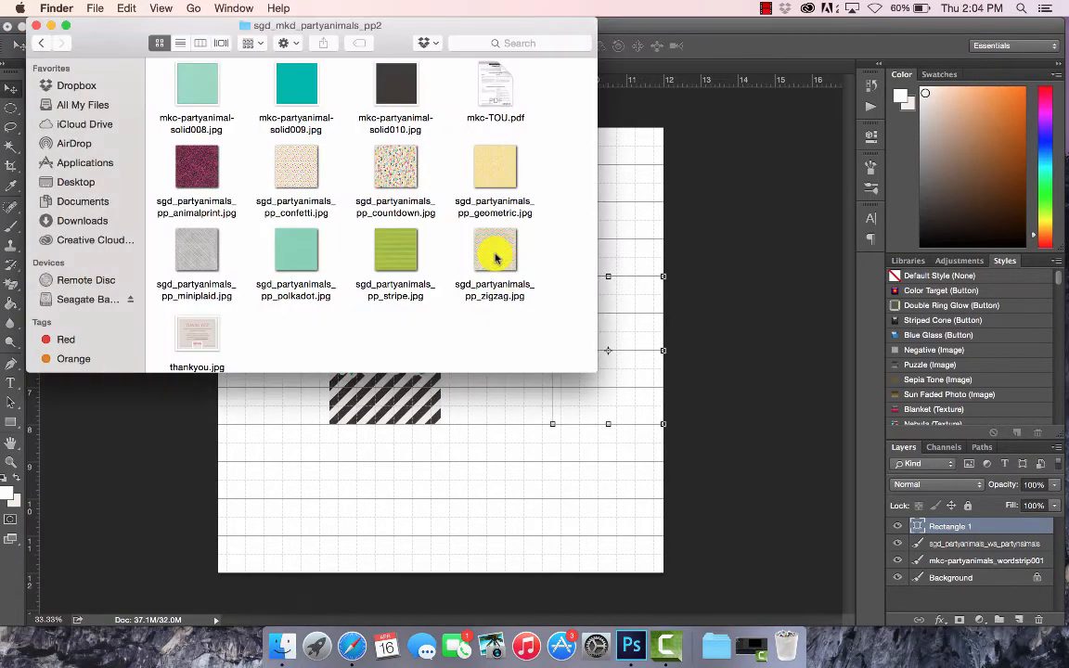
pyautogui.moveTo(496, 255); pyautogui.dragTo(590, 430)
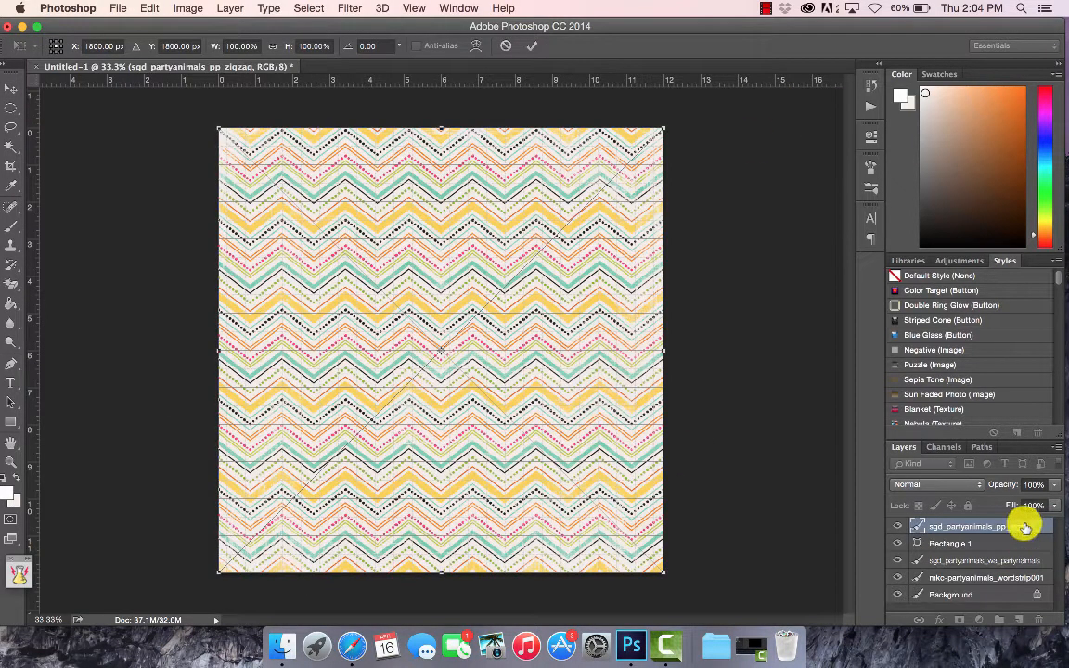
# Clip the zigzag paper to the rectangle beneath it and merge the two layers.
pyautogui.rightClick(1024, 528)
pyautogui.click(935, 281)
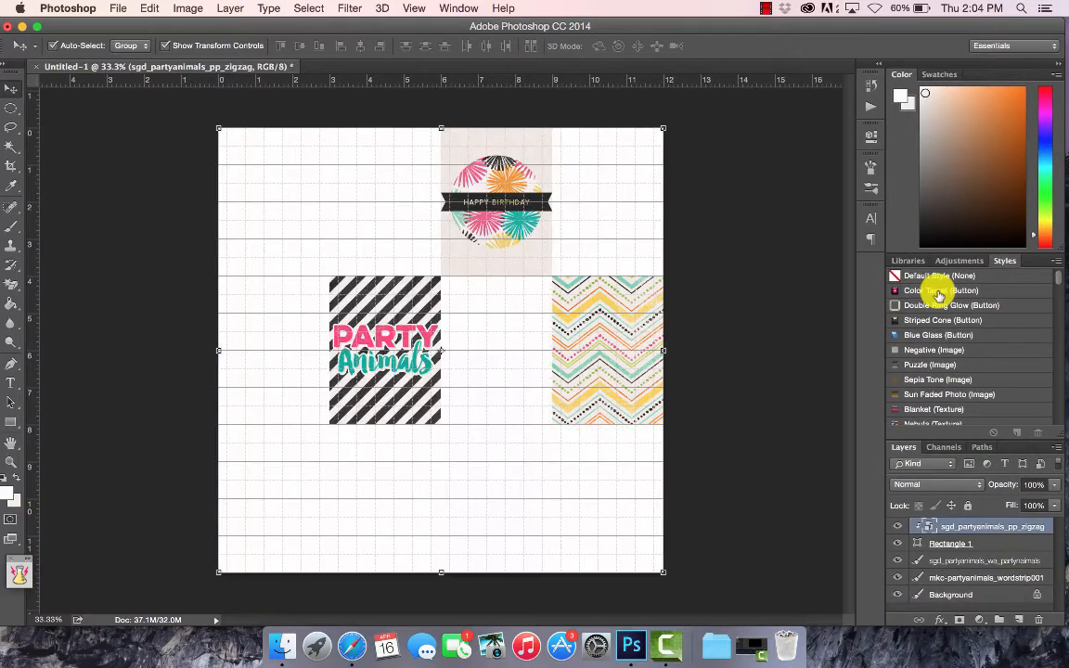
pyautogui.keyDown('shift'); pyautogui.click(965, 543); pyautogui.keyUp('shift')
pyautogui.rightClick(965, 546)
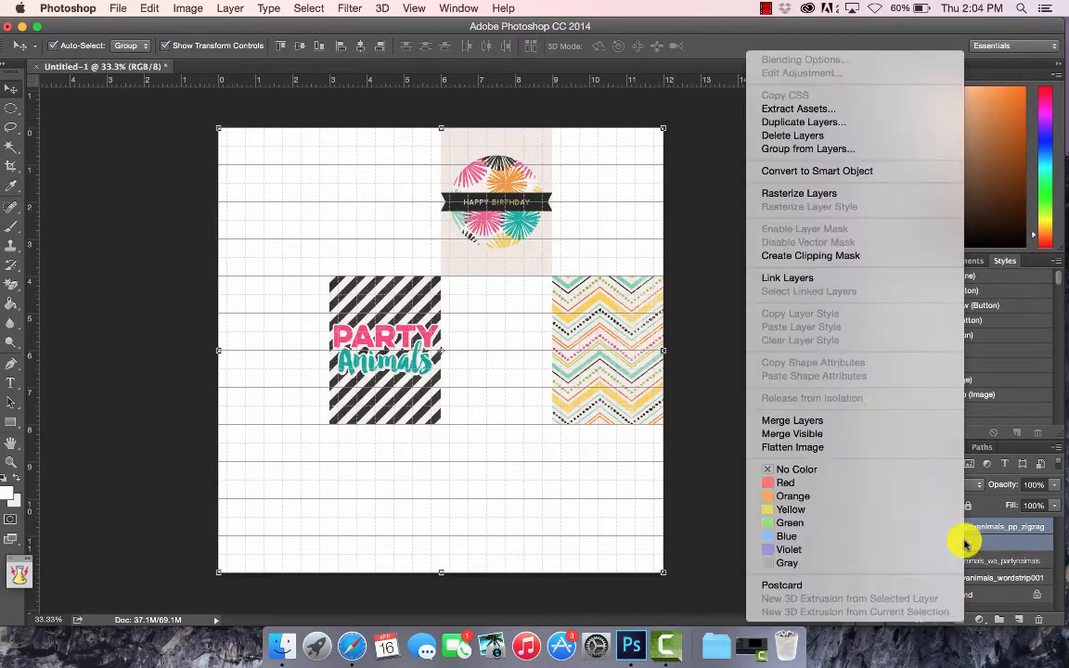
pyautogui.click(858, 420)
# Place sgd_partyanimals_label_pink.png from the sgd_mkd_partyanimals_ep folder across the zigzag card and merge it with the zigzag paper layer.
pyautogui.click(282, 646)
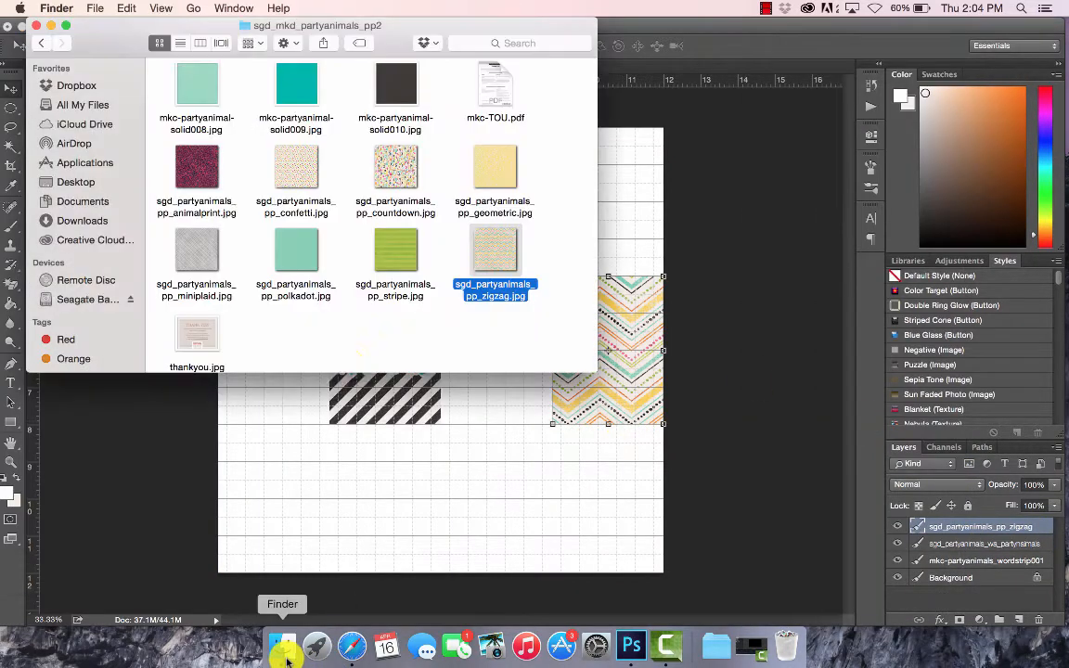
pyautogui.click(41, 44)
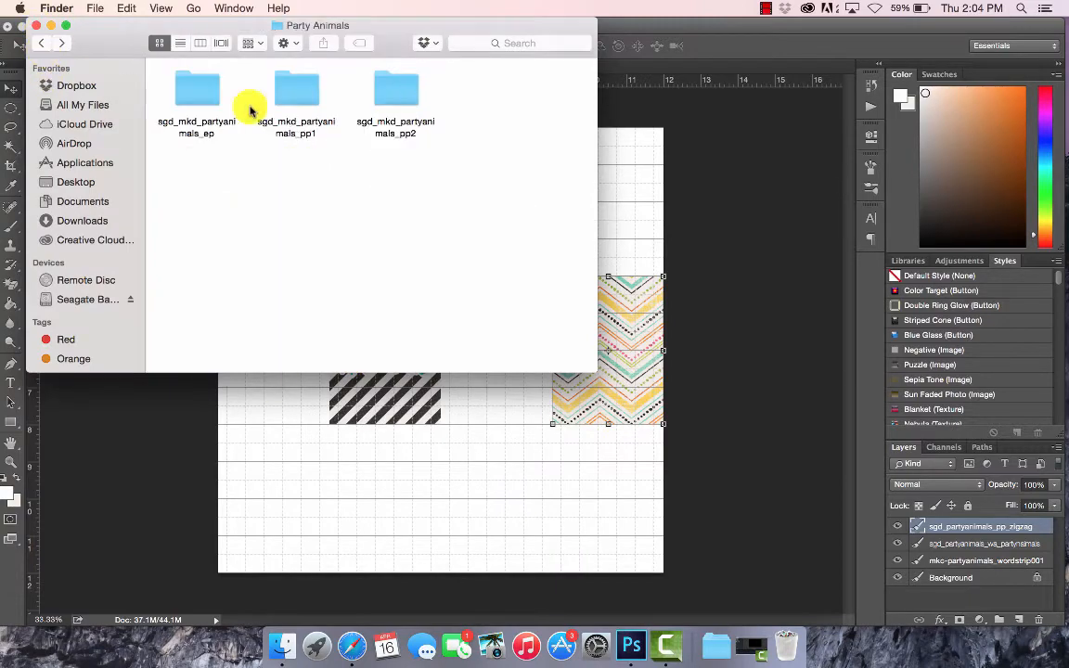
pyautogui.doubleClick(204, 97)
pyautogui.scroll(-10, 381, 149)
pyautogui.hscroll(2, 415, 167)
pyautogui.scroll(-2, 415, 165)
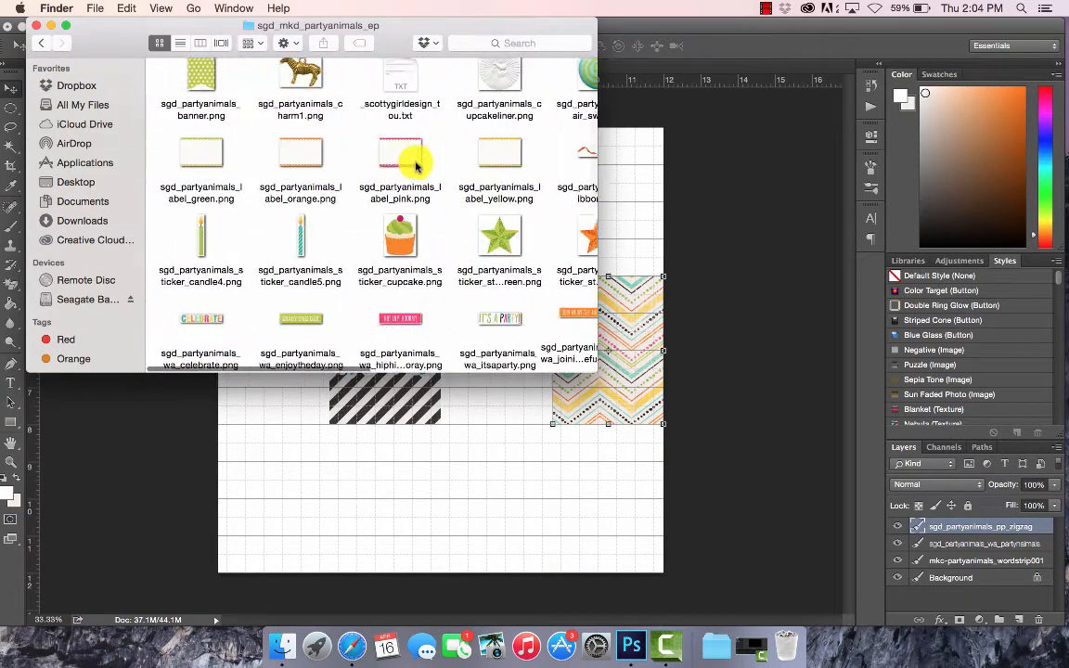
pyautogui.moveTo(410, 162); pyautogui.dragTo(640, 322)
pyautogui.press('Return')
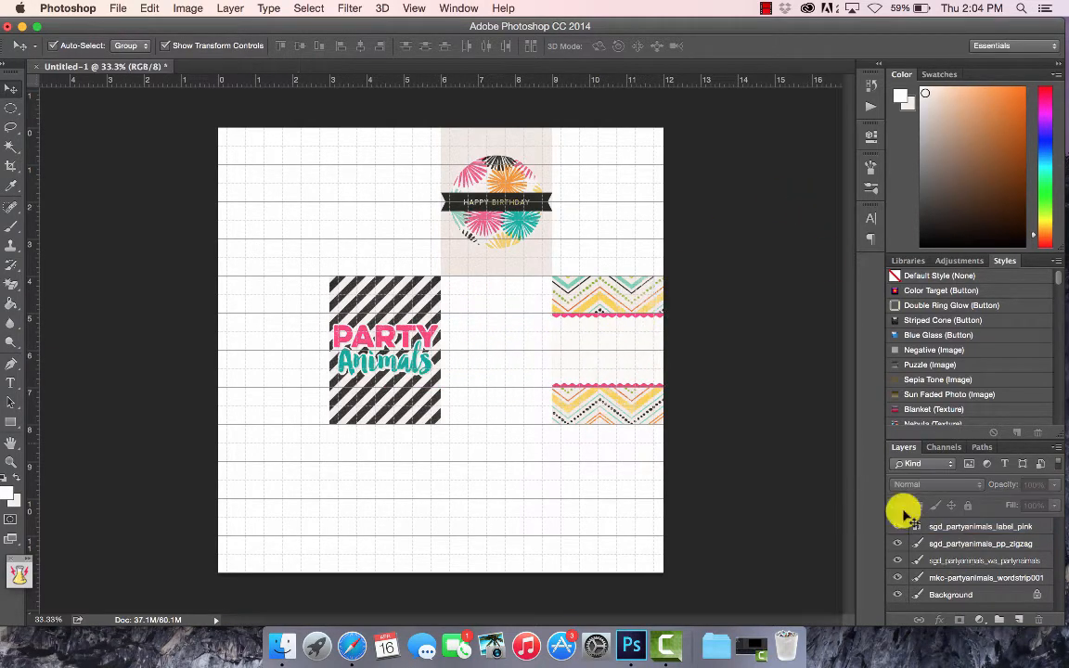
pyautogui.rightClick(1001, 546)
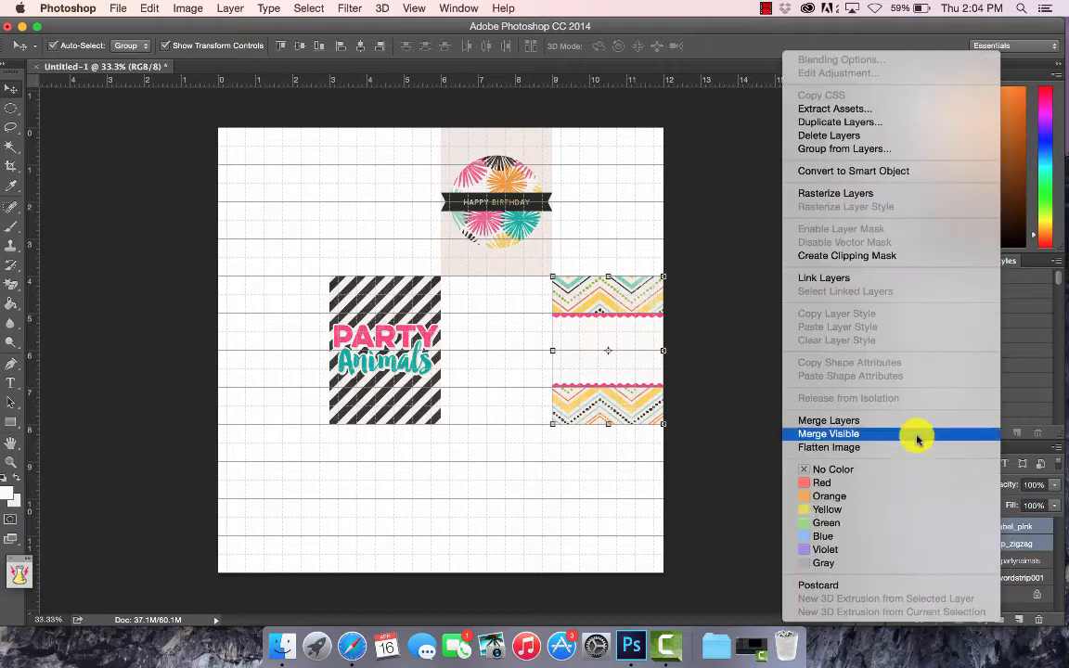
pyautogui.click(915, 437)
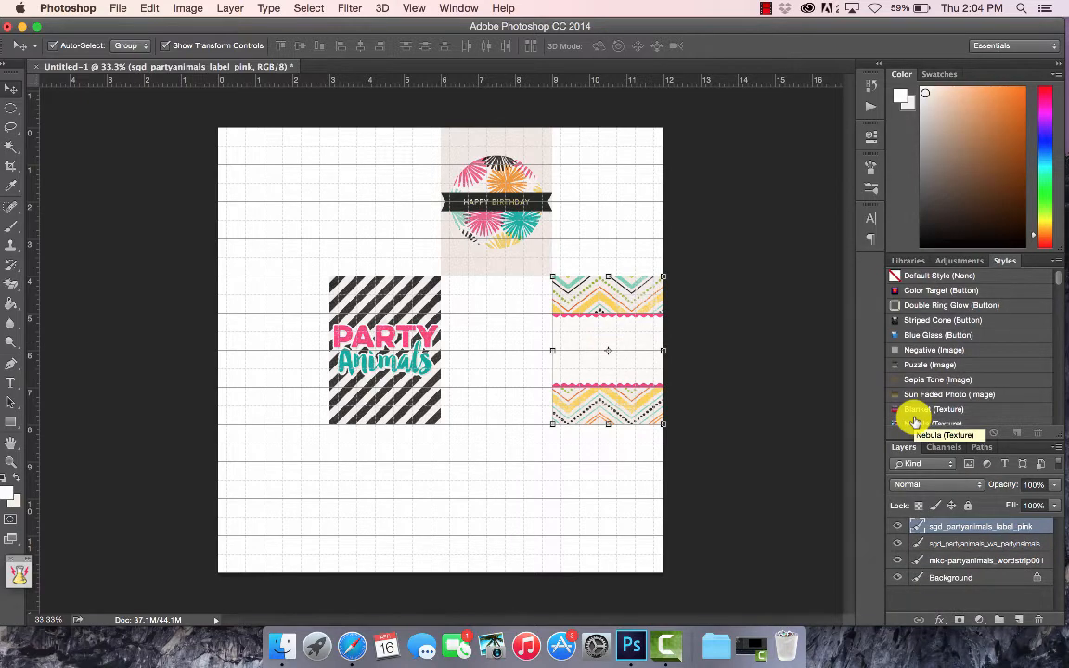
# Place the orange Join In On The Fun word art and center it over the pink label's upper edge.
pyautogui.click(281, 642)
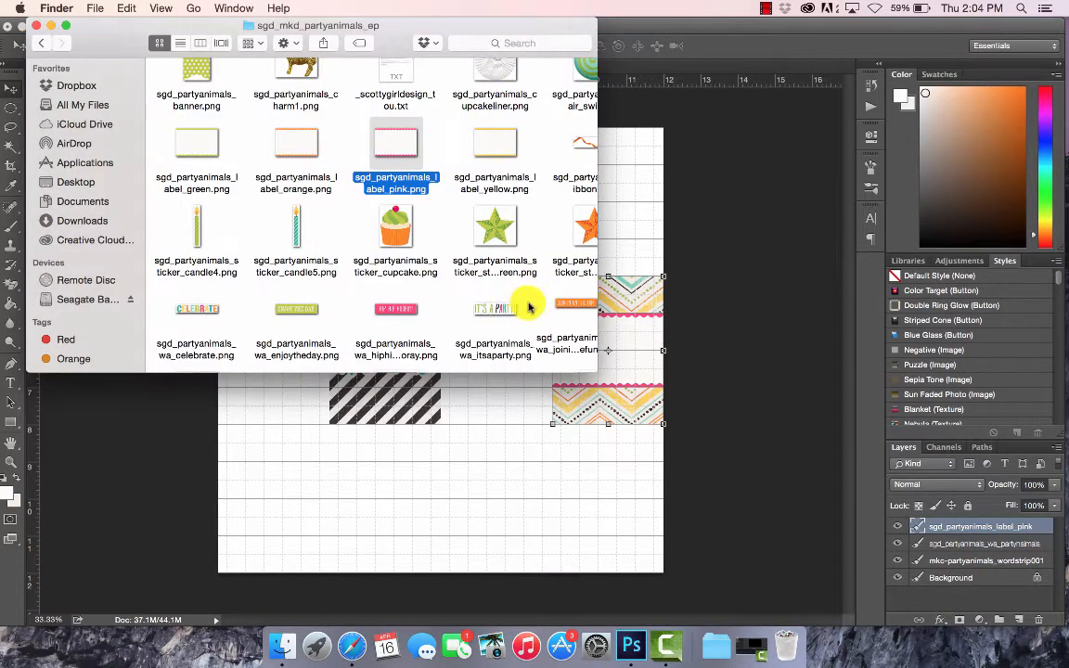
pyautogui.moveTo(580, 304); pyautogui.dragTo(484, 489)
pyautogui.press('Return')
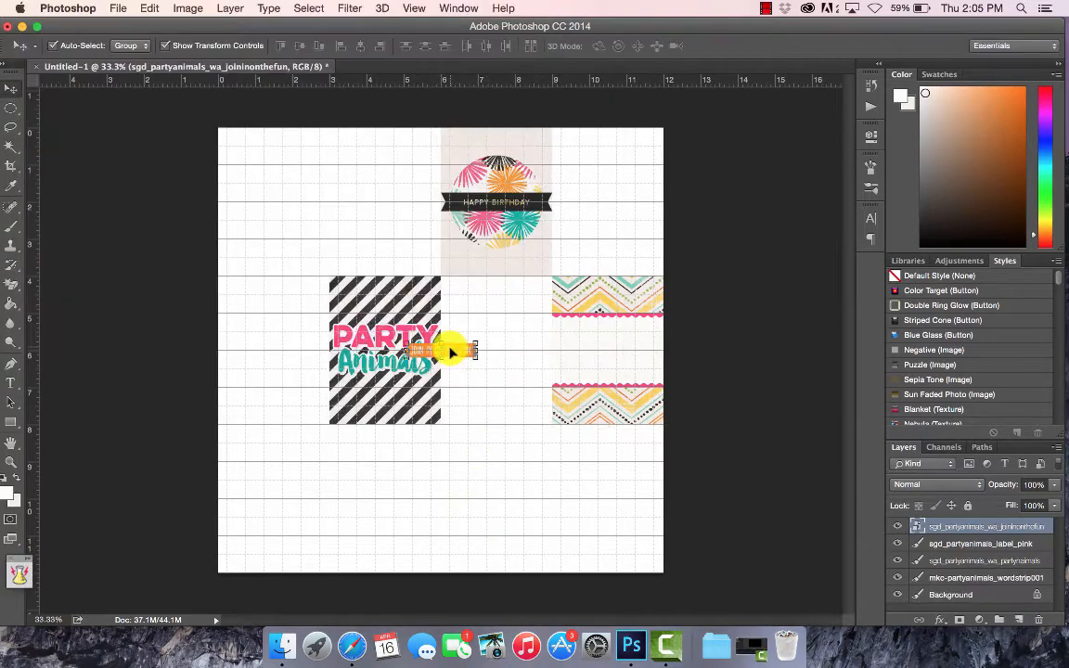
pyautogui.moveTo(448, 350); pyautogui.dragTo(622, 317)
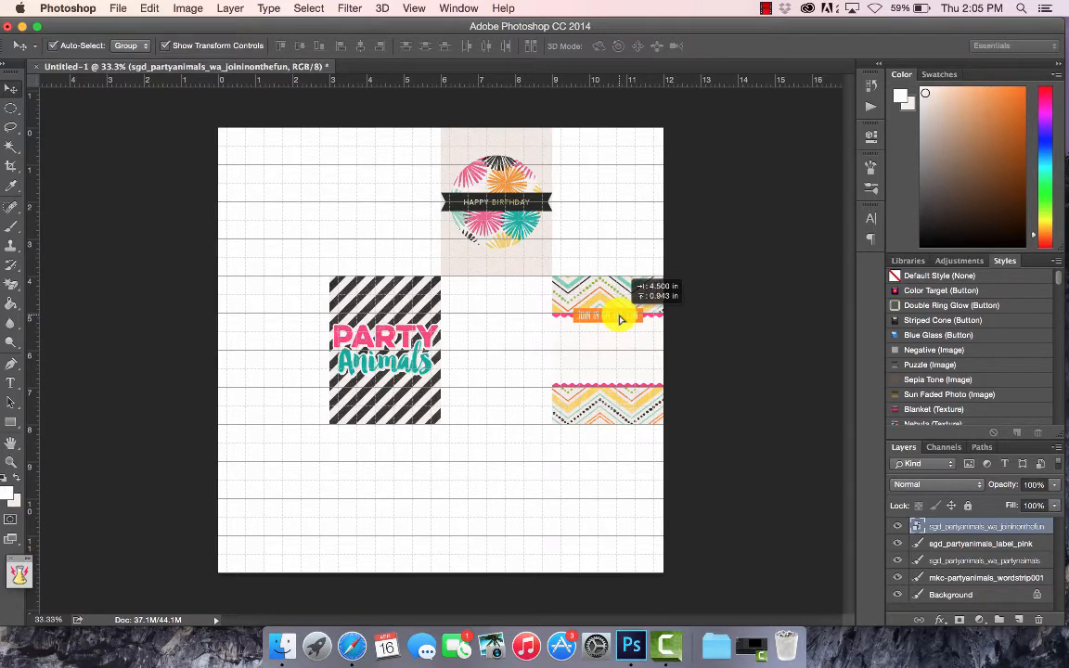
pyautogui.moveTo(622, 318); pyautogui.dragTo(621, 318)
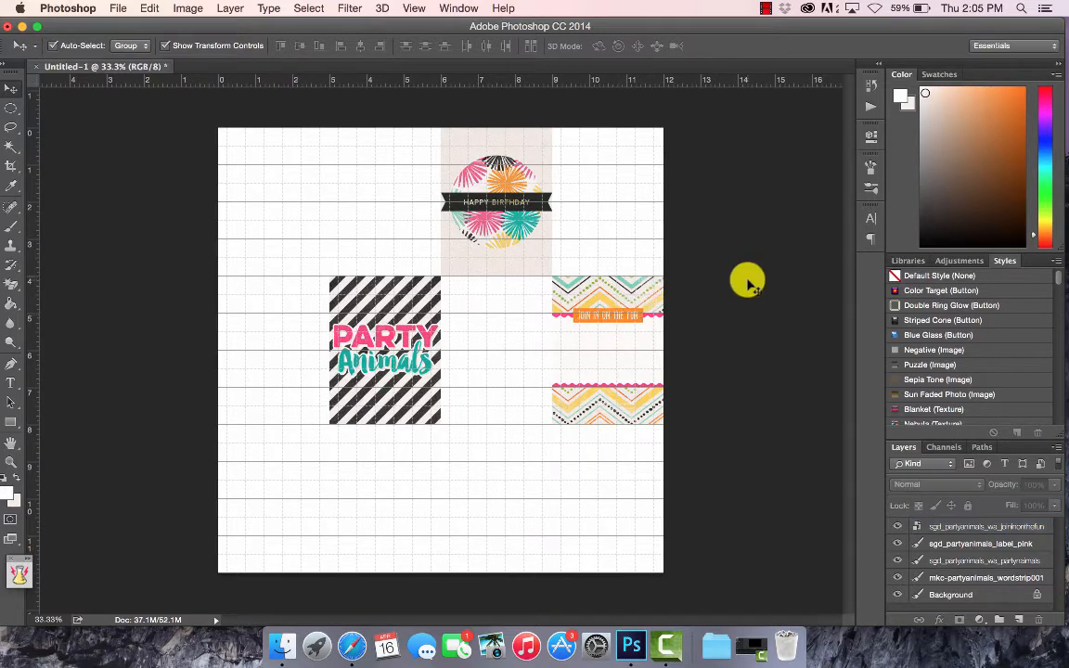
# Merge the Join In On The Fun word art with the pink label layer.
pyautogui.keyDown('shift'); pyautogui.click(1018, 545); pyautogui.keyUp('shift')
pyautogui.click(1016, 546)
pyautogui.keyDown('shift'); pyautogui.click(1020, 526); pyautogui.keyUp('shift')
pyautogui.rightClick(1020, 526)
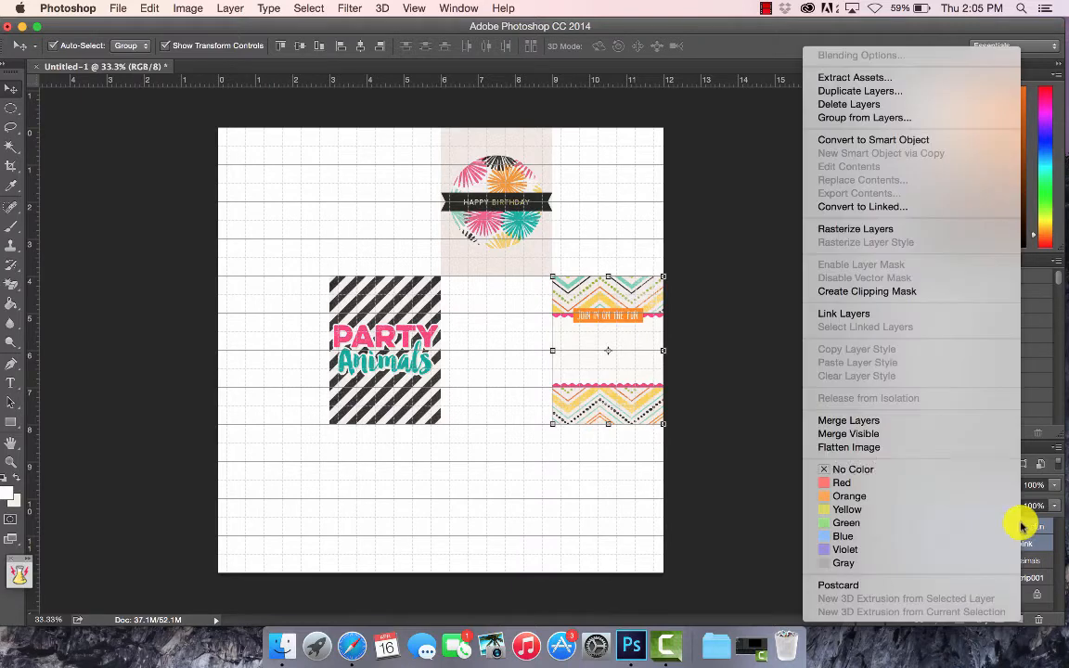
pyautogui.click(936, 422)
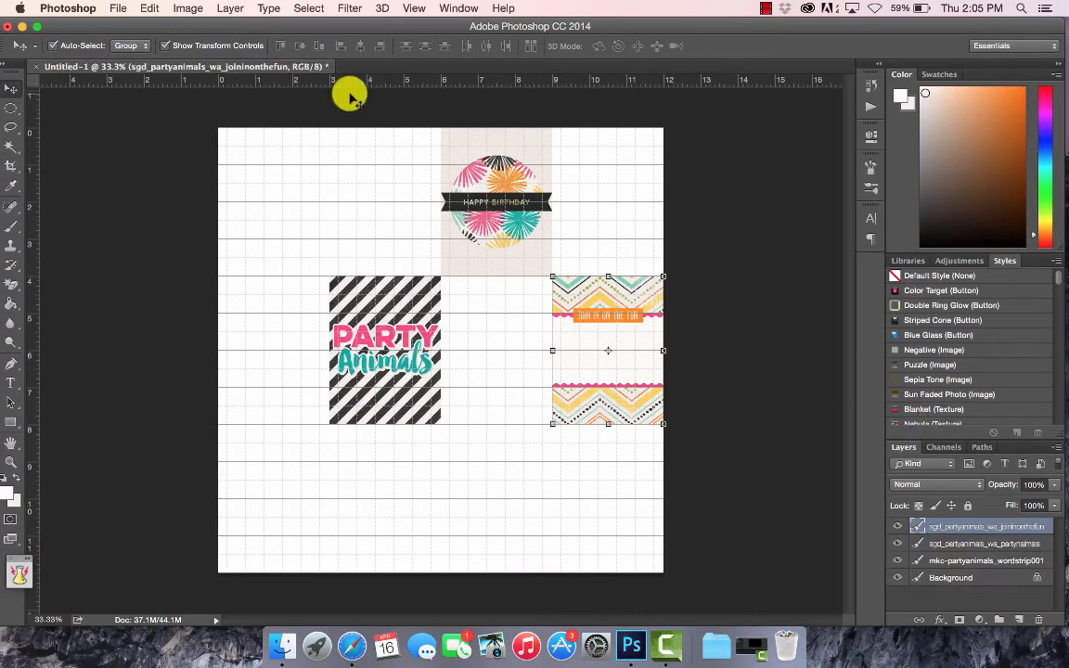
# Draw a white rectangle spanning 6 to 9 inches across and 8 to 12 inches down the sheet.
pyautogui.click(109, 266)
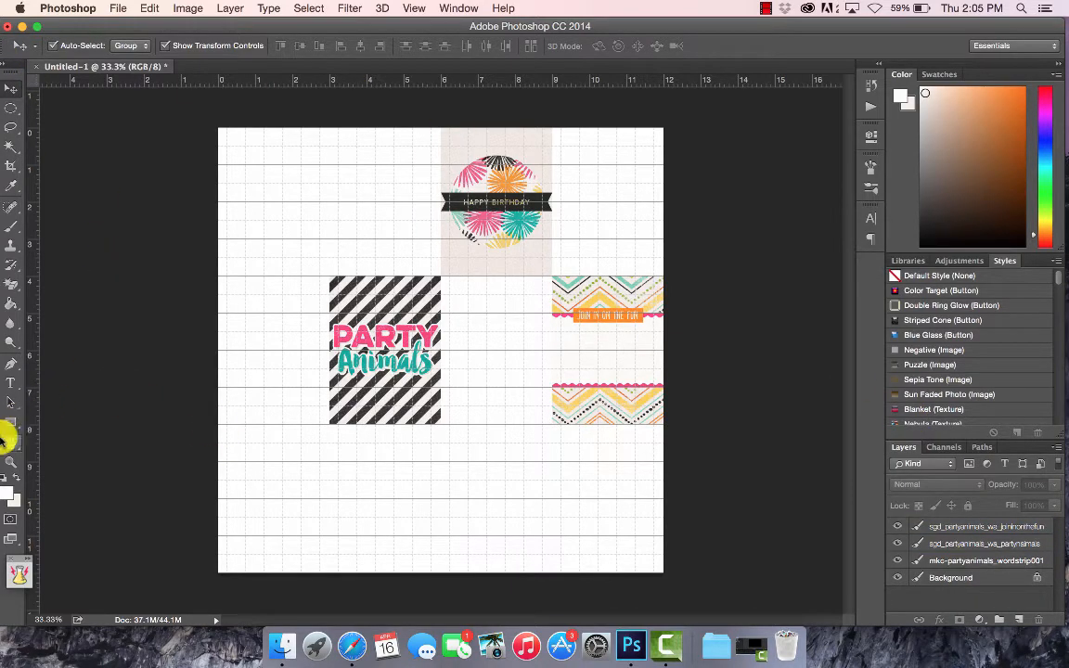
pyautogui.click(11, 423)
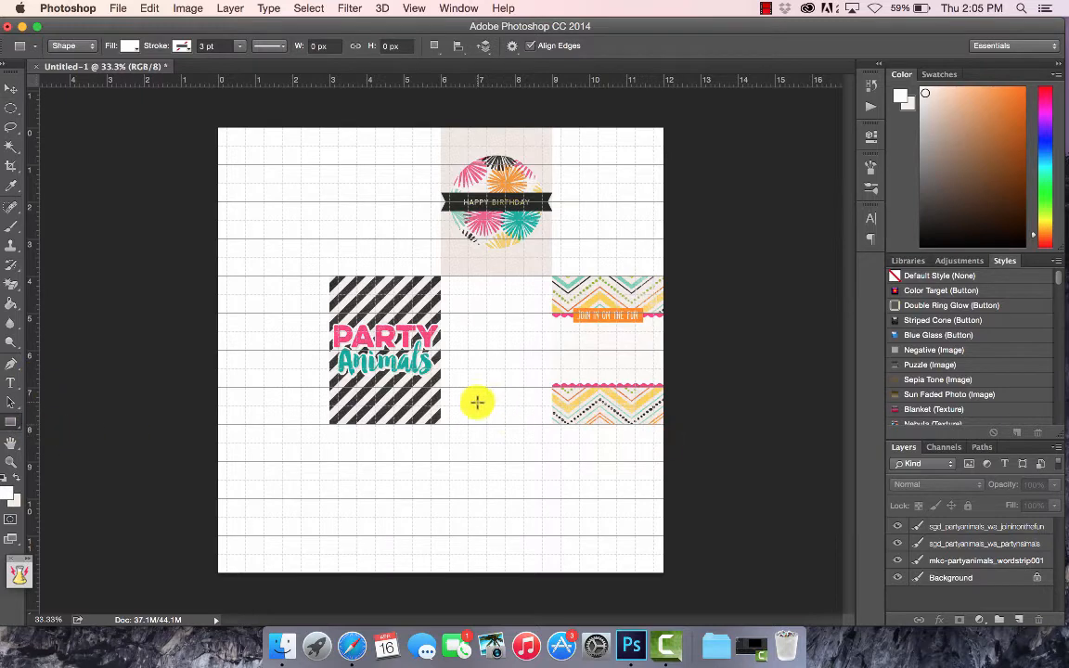
pyautogui.moveTo(440, 424); pyautogui.dragTo(552, 573)
# Place the teal dotted mkc-partyanimal-paper002.jpg from the sgd_mkd_partyanimals_pp1 folder into the document.
pyautogui.click(282, 647)
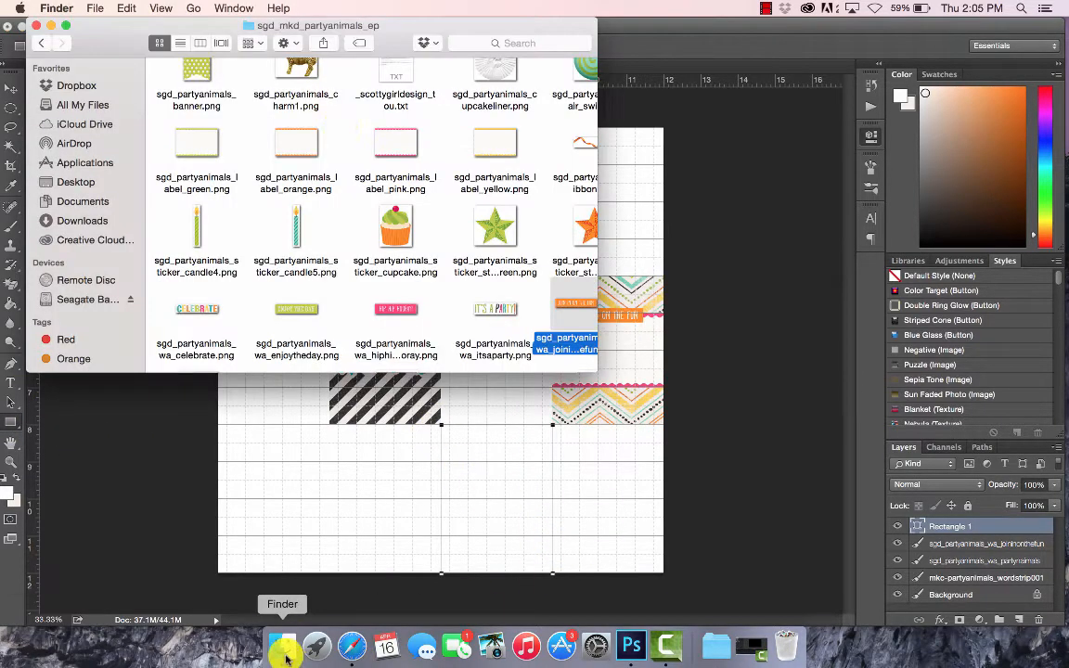
pyautogui.click(41, 43)
pyautogui.doubleClick(297, 91)
pyautogui.moveTo(498, 76); pyautogui.dragTo(513, 493)
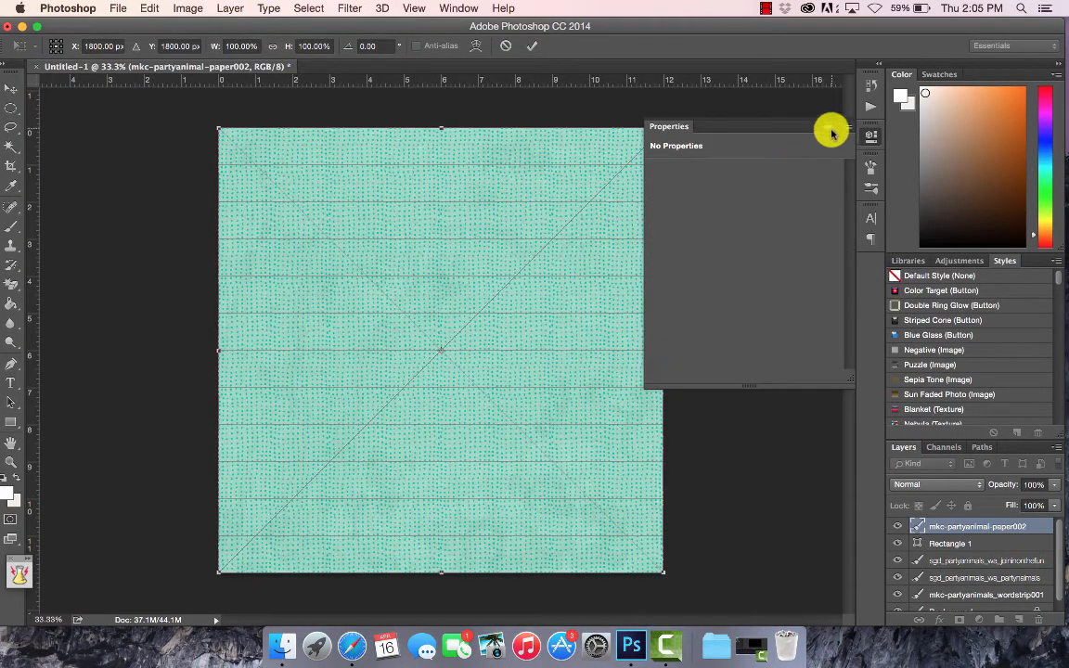
pyautogui.click(831, 132)
pyautogui.press('Return')
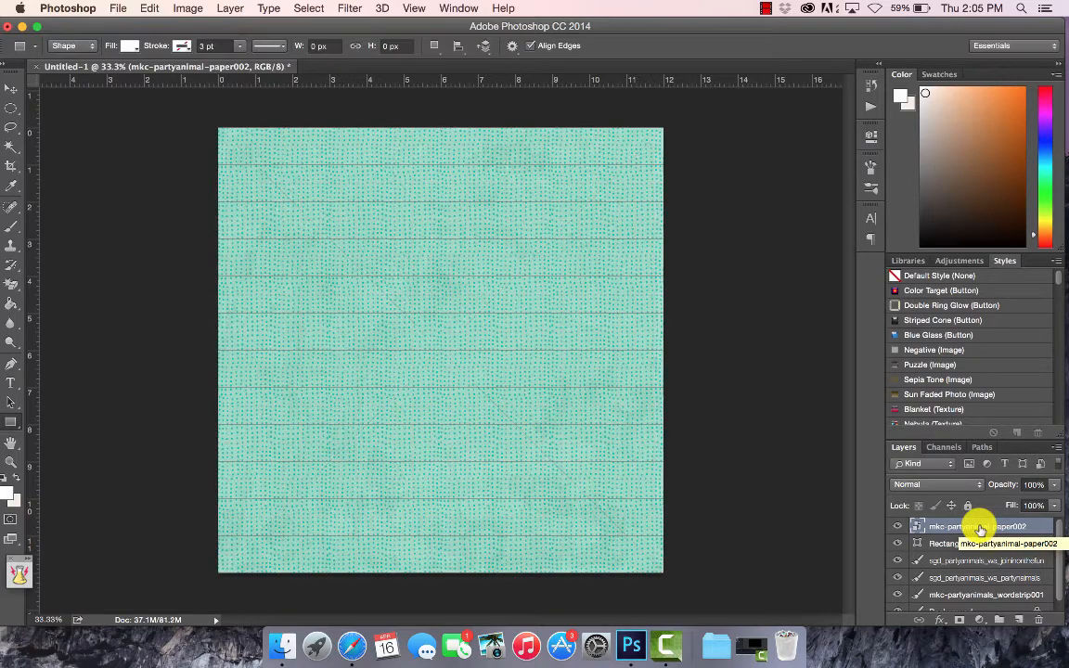
# Clip the teal dotted paper to the new rectangle and merge it with the shape.
pyautogui.rightClick(980, 527)
pyautogui.click(898, 292)
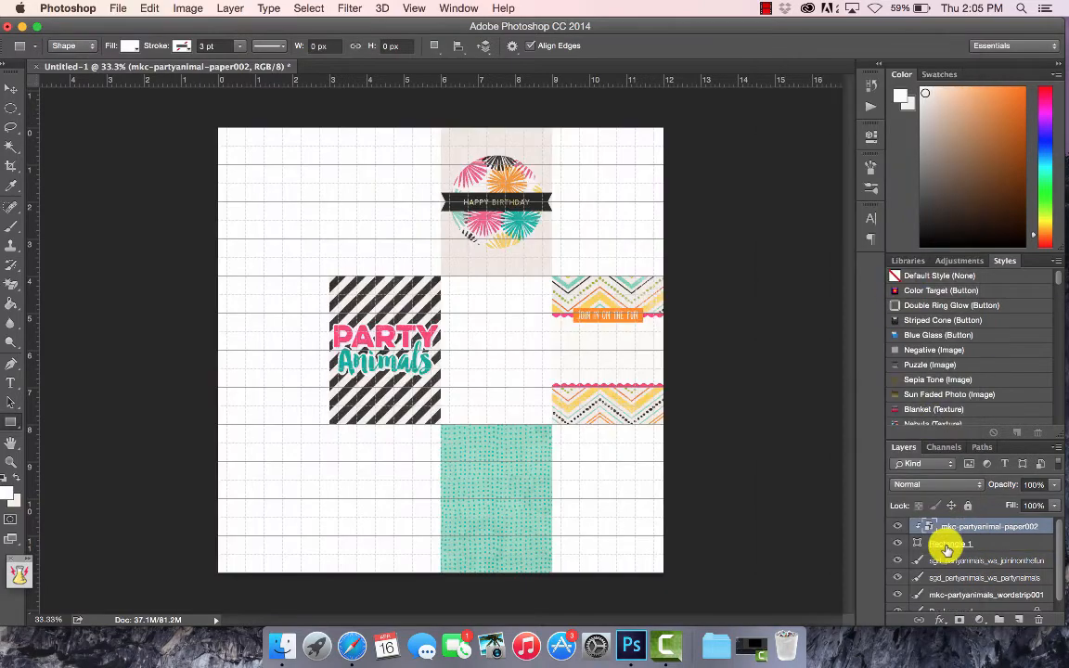
pyautogui.rightClick(946, 548)
pyautogui.click(854, 419)
# Place the black-outlined mkc-partyanimals_label002 label from the sgd_mkd_partyanimals_ep folder into the document.
pyautogui.click(282, 642)
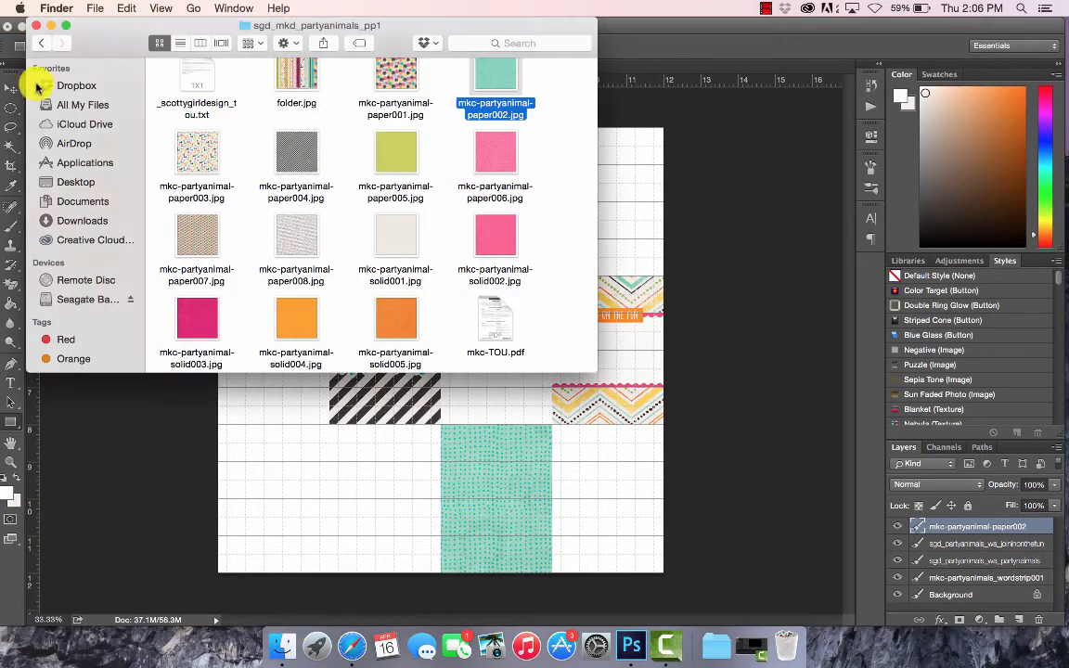
pyautogui.click(41, 43)
pyautogui.doubleClick(192, 121)
pyautogui.scroll(-5, 390, 177)
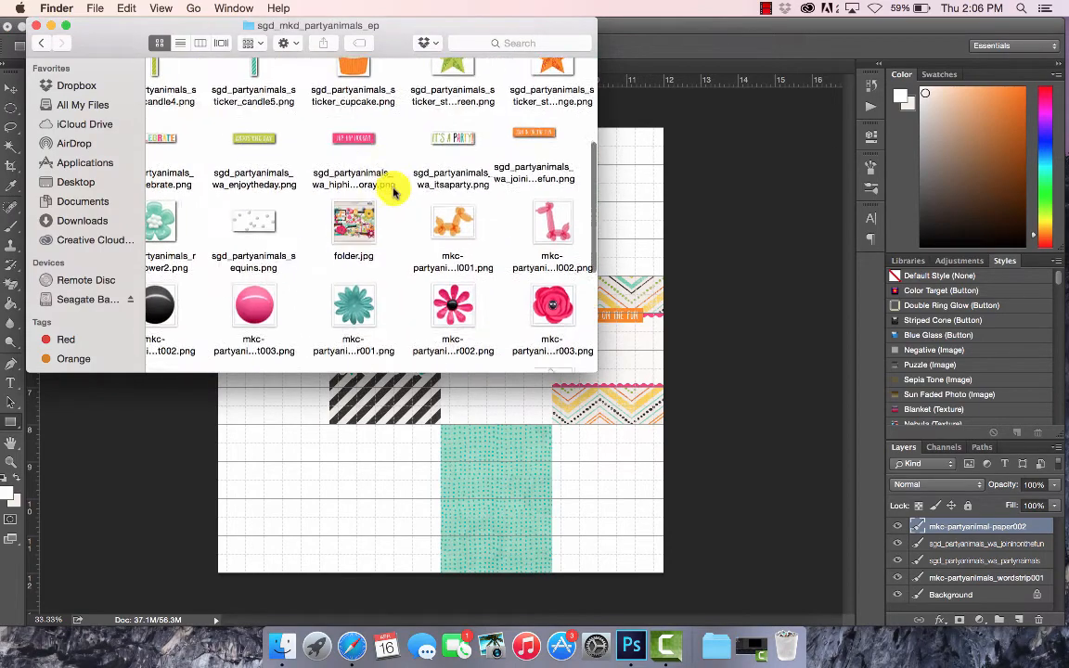
pyautogui.scroll(-3, 393, 181)
pyautogui.moveTo(291, 231); pyautogui.dragTo(499, 494)
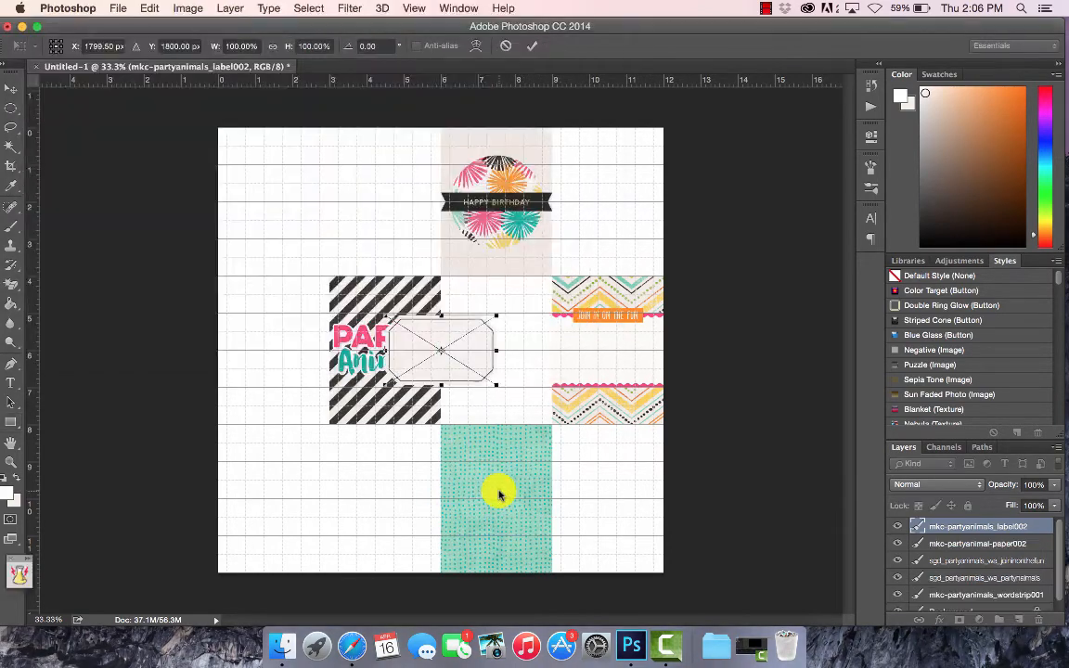
pyautogui.press('Return')
# Center the black-outlined label on the teal dotted card and stretch it to about 2.45 inches high.
pyautogui.click(12, 90)
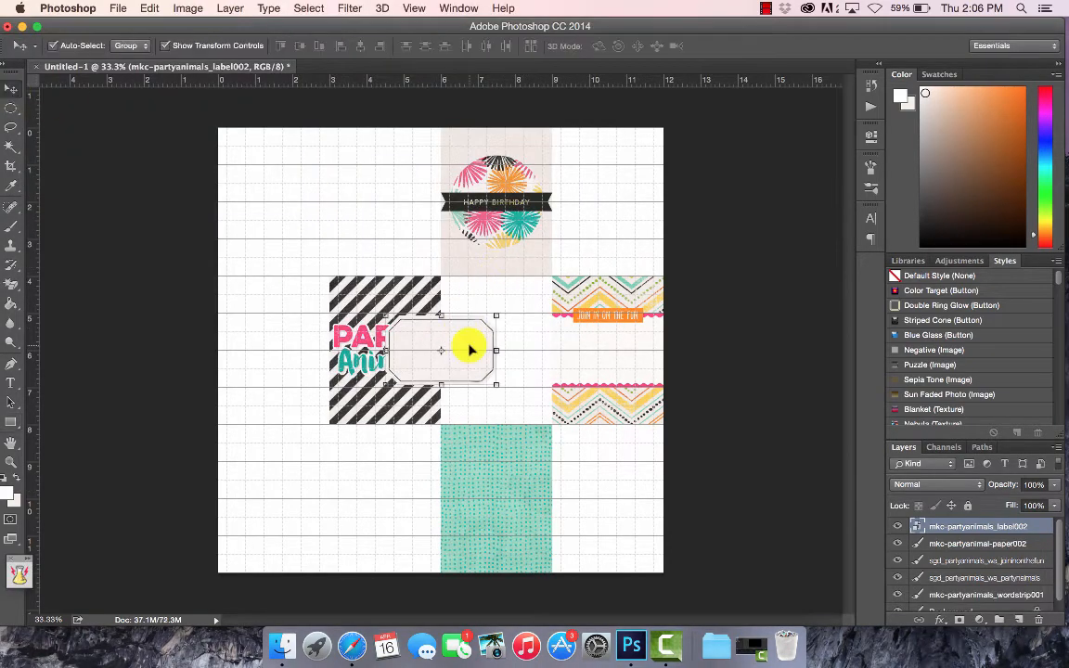
pyautogui.moveTo(470, 349); pyautogui.dragTo(497, 540)
pyautogui.click(497, 522)
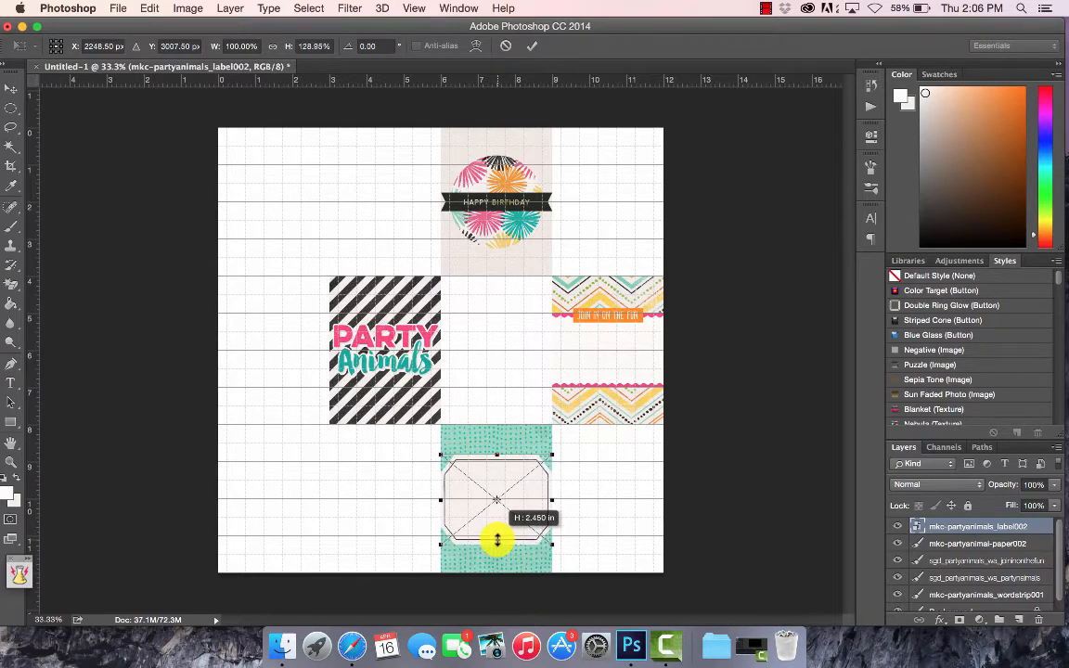
pyautogui.click(531, 45)
# Place the Celebrate word art from the sgd_mkd_partyanimals_ep folder and scale it down to about 76%.
pyautogui.click(282, 645)
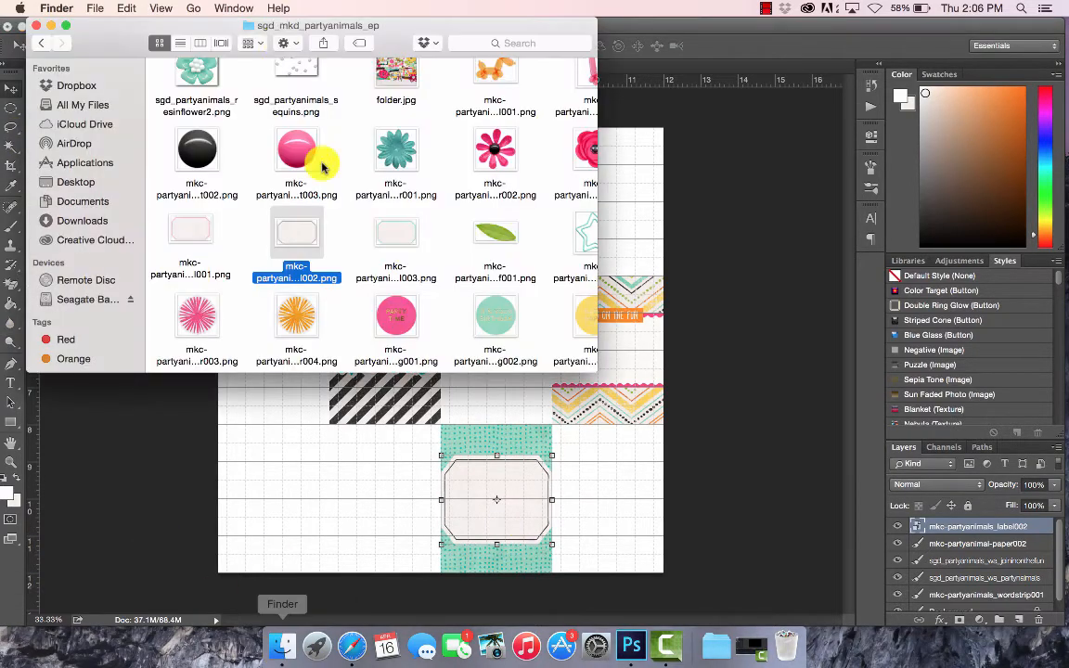
pyautogui.scroll(-5, 353, 153)
pyautogui.scroll(8, 357, 155)
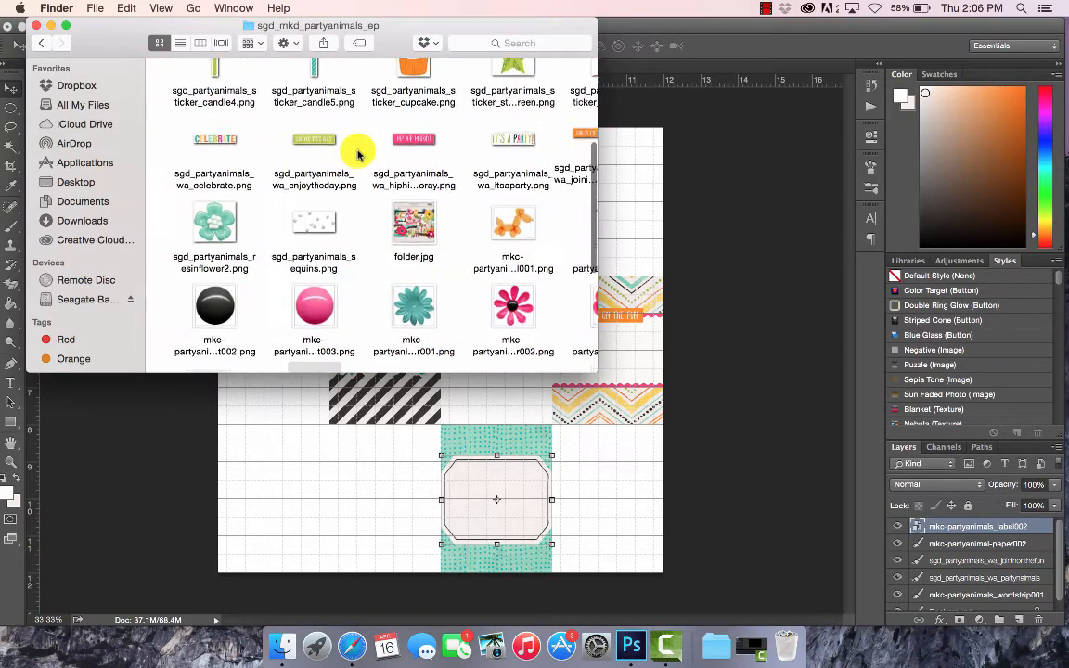
pyautogui.moveTo(188, 140); pyautogui.dragTo(469, 484)
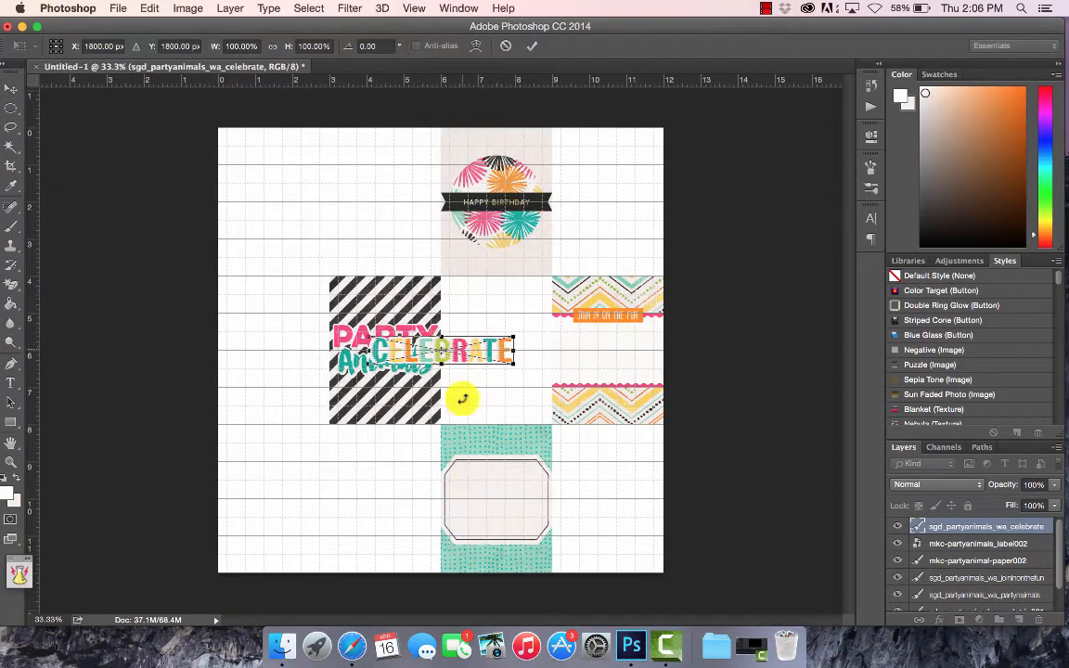
pyautogui.moveTo(381, 345); pyautogui.dragTo(397, 341)
pyautogui.click(532, 45)
# Move the Celebrate word art onto the teal card's label, scale it to about 63% and center it near the label's upper edge.
pyautogui.moveTo(477, 342); pyautogui.dragTo(515, 475)
pyautogui.press('super+t')
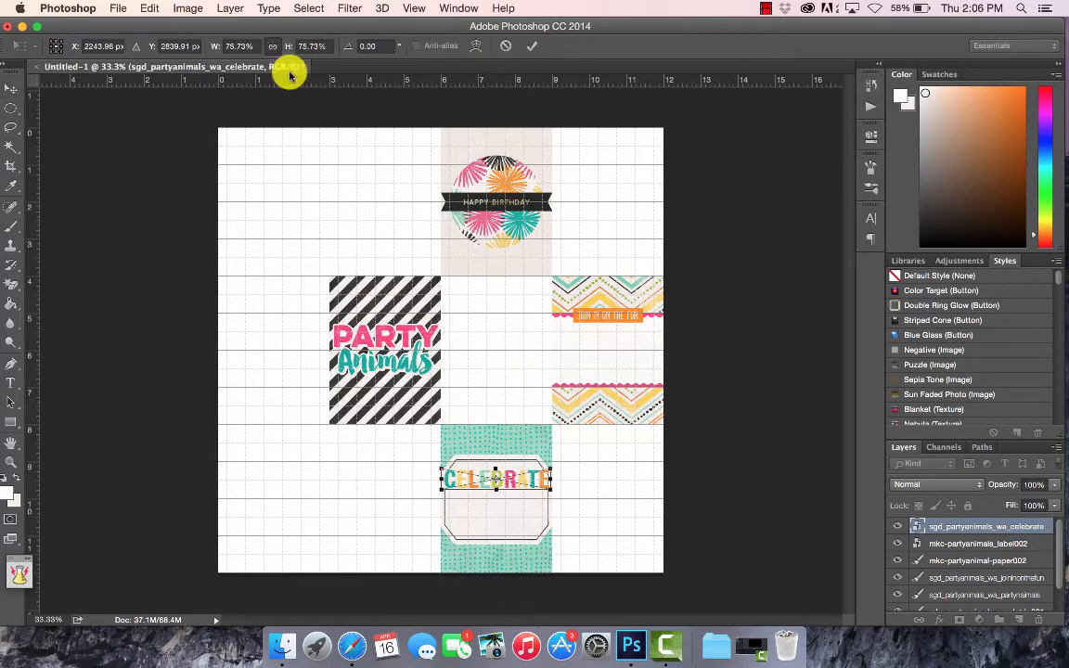
pyautogui.moveTo(444, 474); pyautogui.dragTo(458, 472)
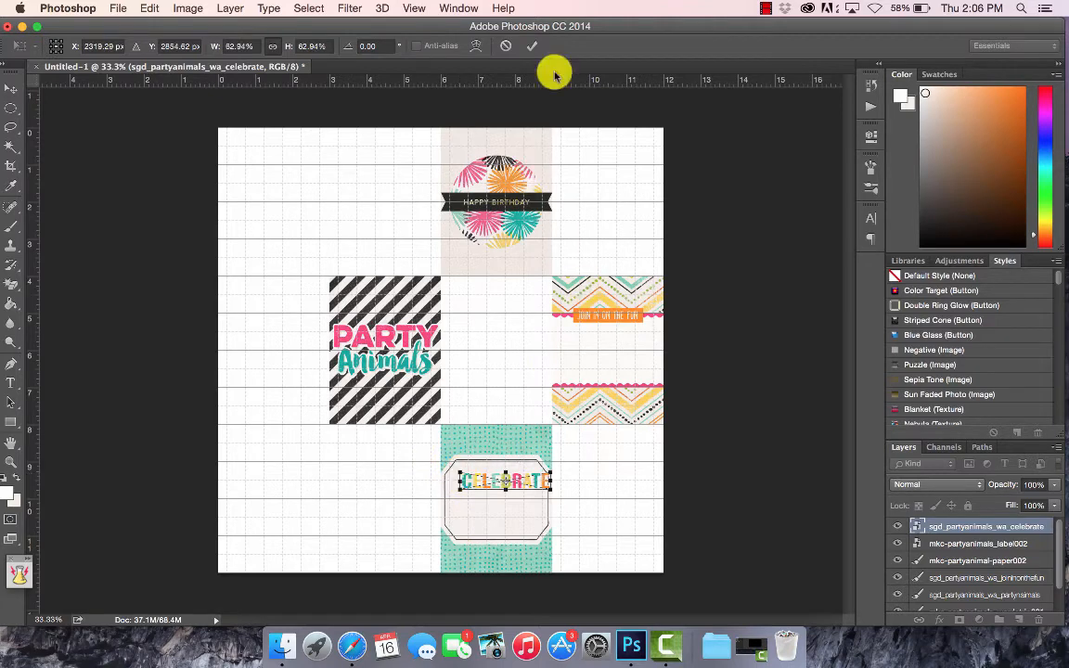
pyautogui.click(532, 45)
pyautogui.moveTo(536, 485); pyautogui.dragTo(526, 482)
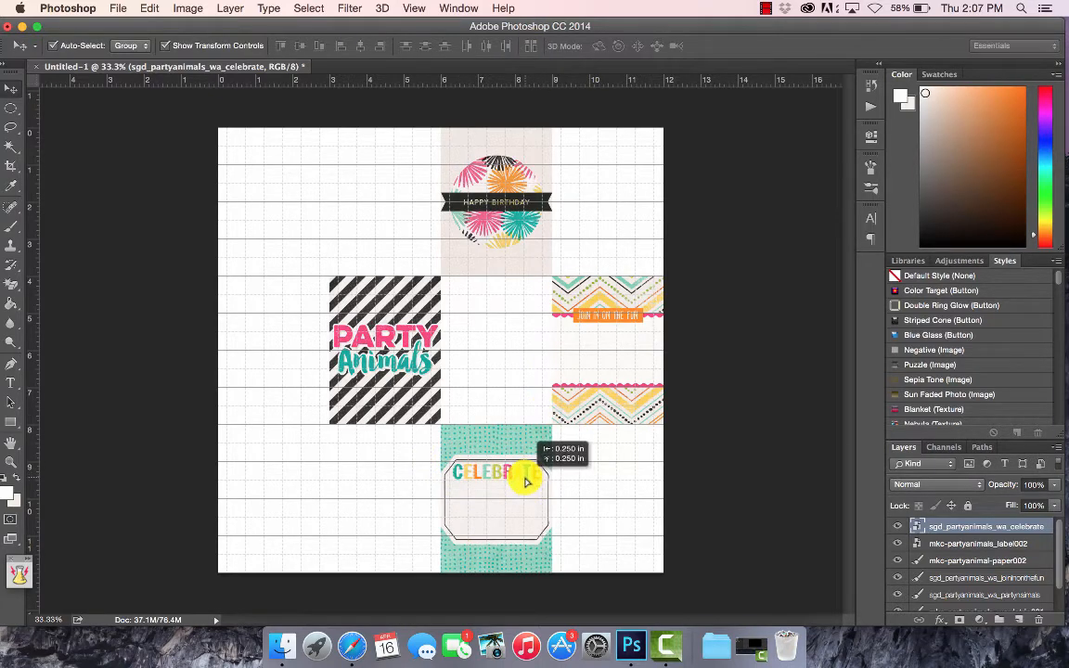
# Turn off snapping and nudge the Celebrate word art into its centered place near the upper edge of the label.
pyautogui.click(414, 8)
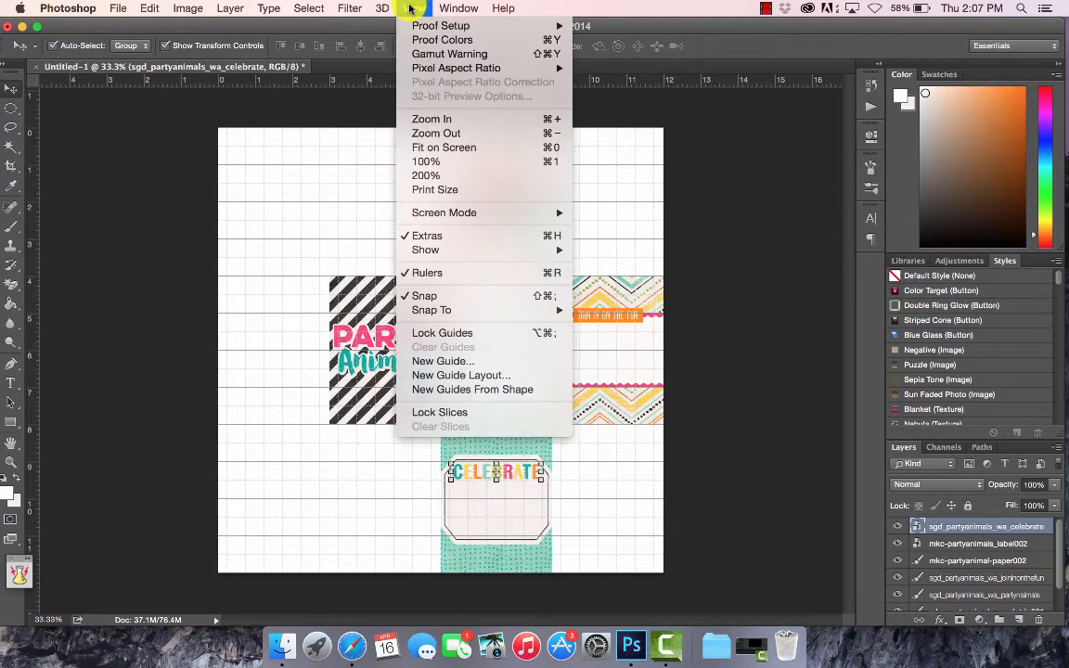
pyautogui.click(454, 296)
pyautogui.moveTo(525, 471); pyautogui.dragTo(529, 474)
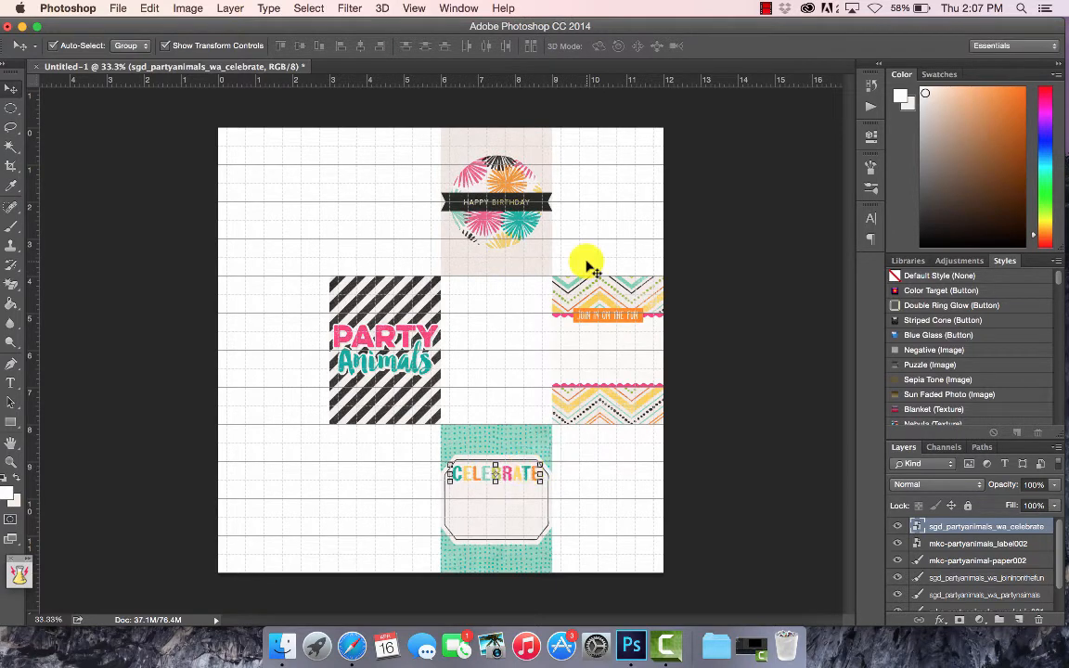
pyautogui.click(769, 373)
# Merge the Celebrate word art, the black-outlined label and the teal dotted paper into a single layer.
pyautogui.click(990, 561)
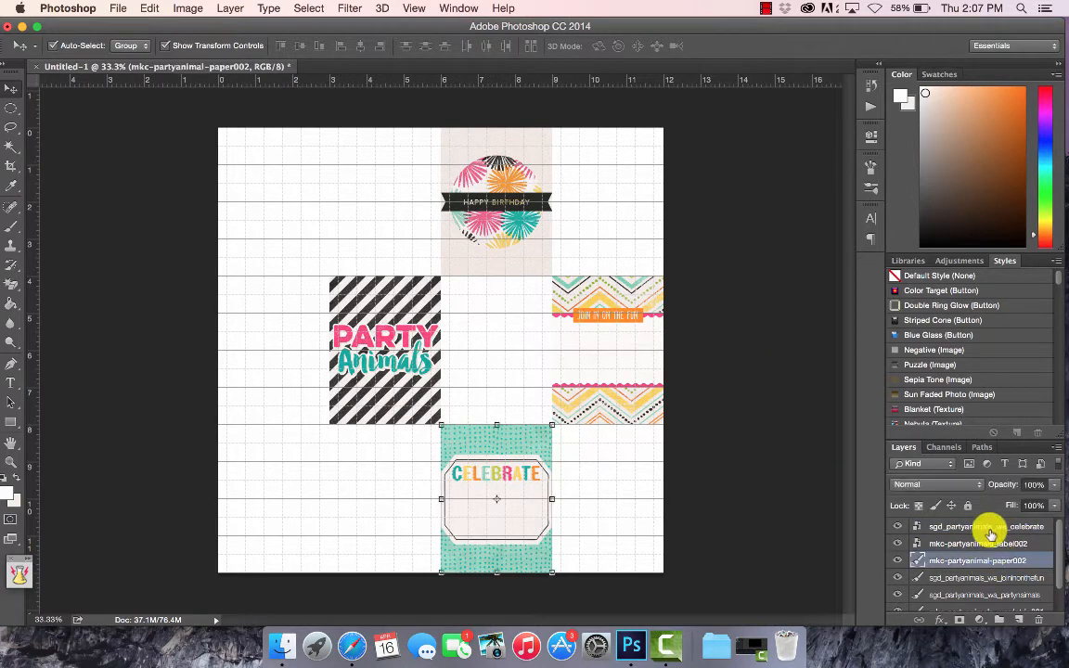
pyautogui.keyDown('shift'); pyautogui.click(989, 527); pyautogui.keyUp('shift')
pyautogui.rightClick(983, 525)
pyautogui.click(925, 423)
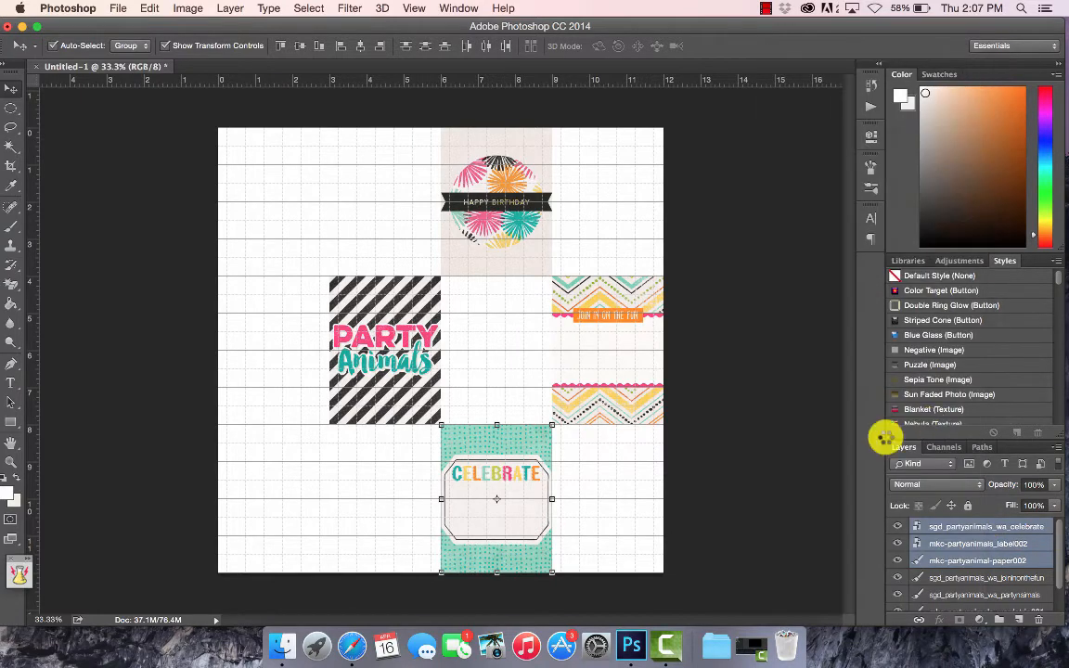
pyautogui.click(349, 456)
# Draw a rectangle about 901 by 1201 px in the sheet's bottom-left card space and fill it with light pink.
pyautogui.click(11, 423)
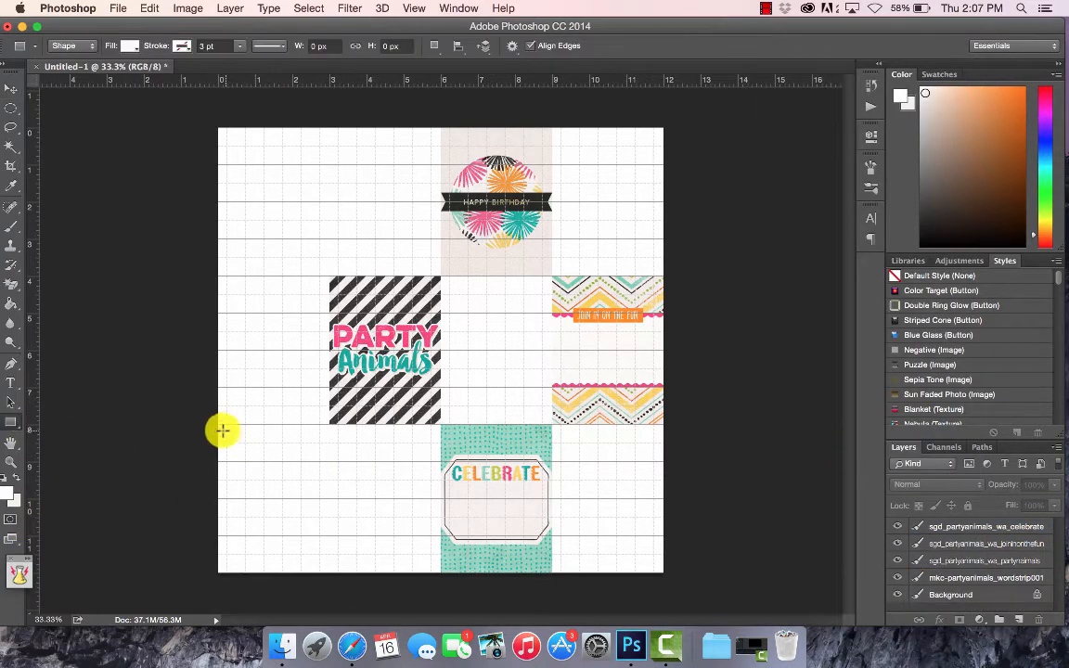
pyautogui.moveTo(217, 423); pyautogui.dragTo(328, 570)
pyautogui.click(660, 217)
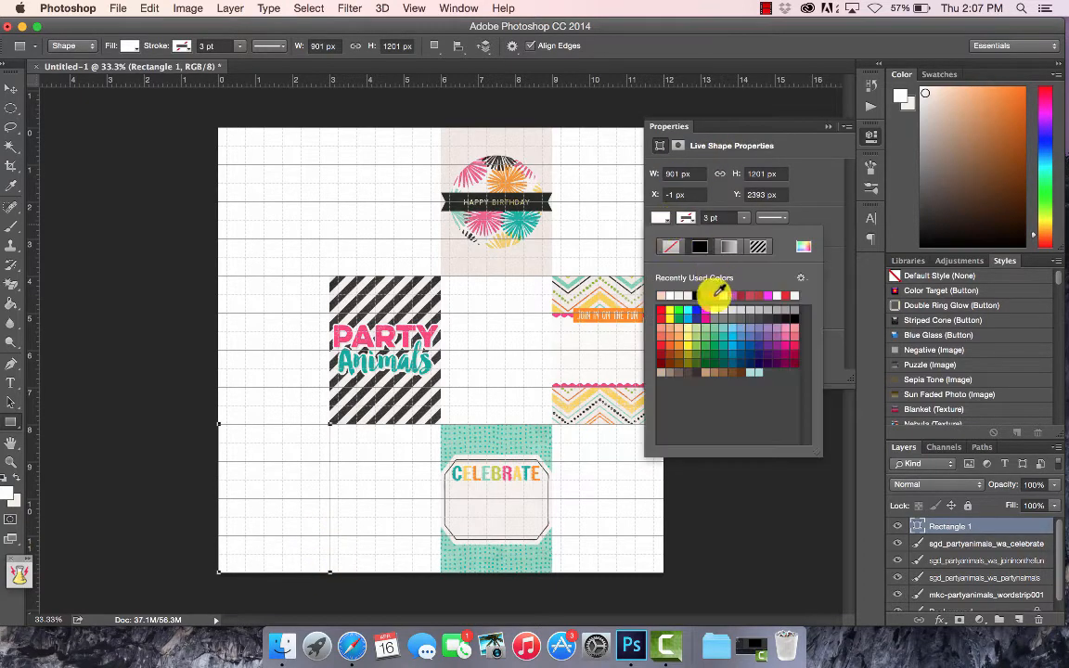
pyautogui.click(662, 295)
pyautogui.click(291, 181)
# Place the yellow sgd_partyanimals_pp_geometric paper from the sgd_mkd_partyanimals_pp2 folder into the document.
pyautogui.click(282, 647)
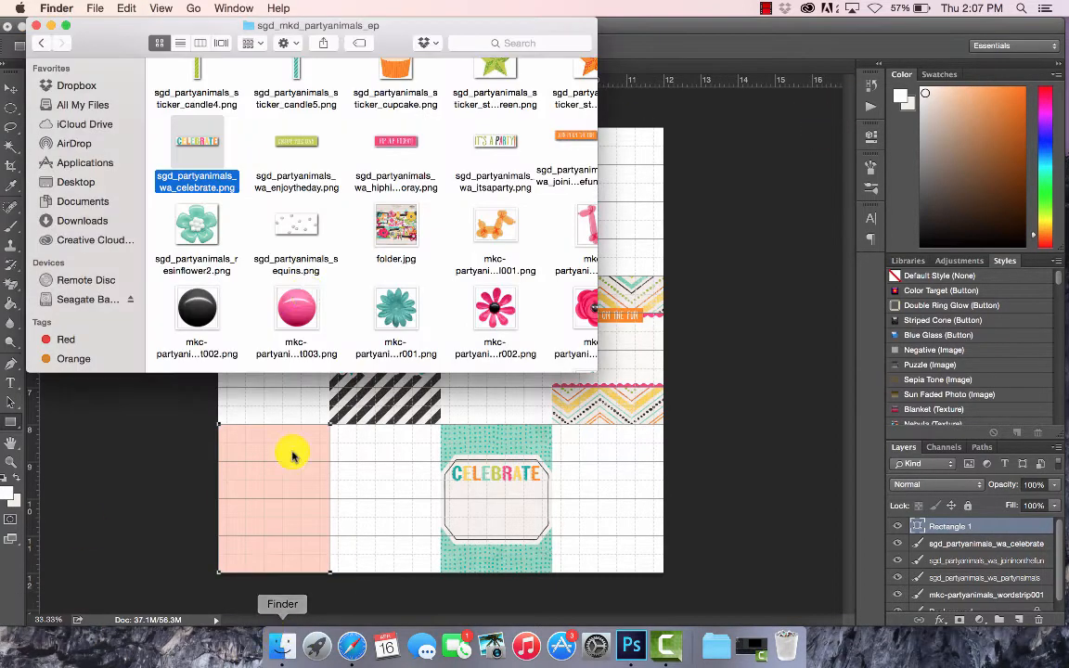
pyautogui.click(42, 43)
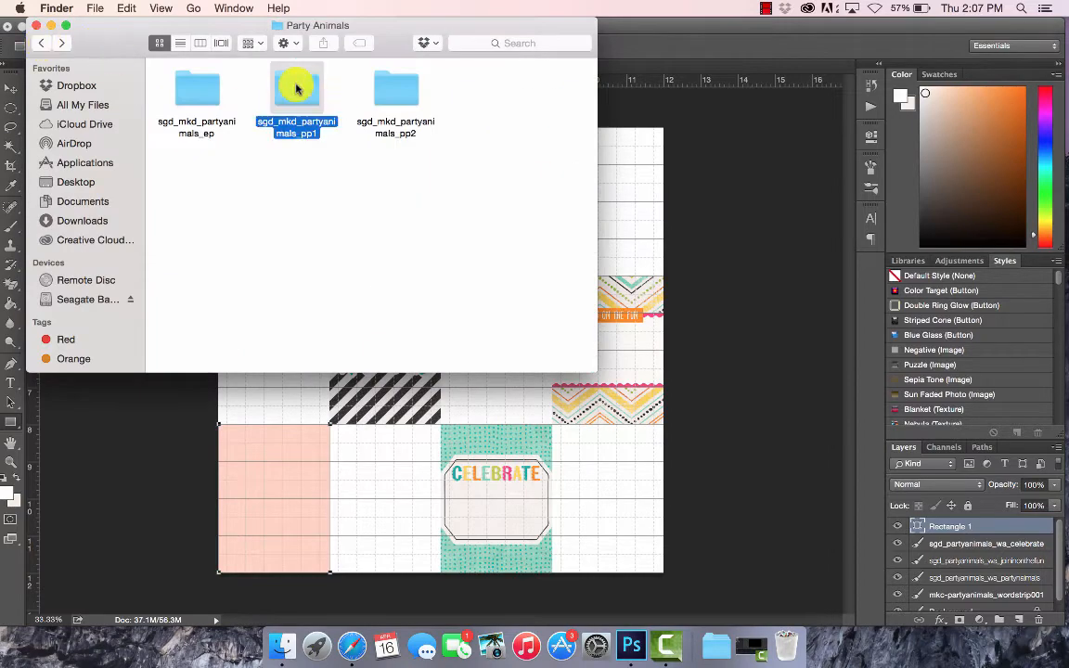
pyautogui.doubleClick(296, 88)
pyautogui.scroll(-3, 299, 213)
pyautogui.click(41, 43)
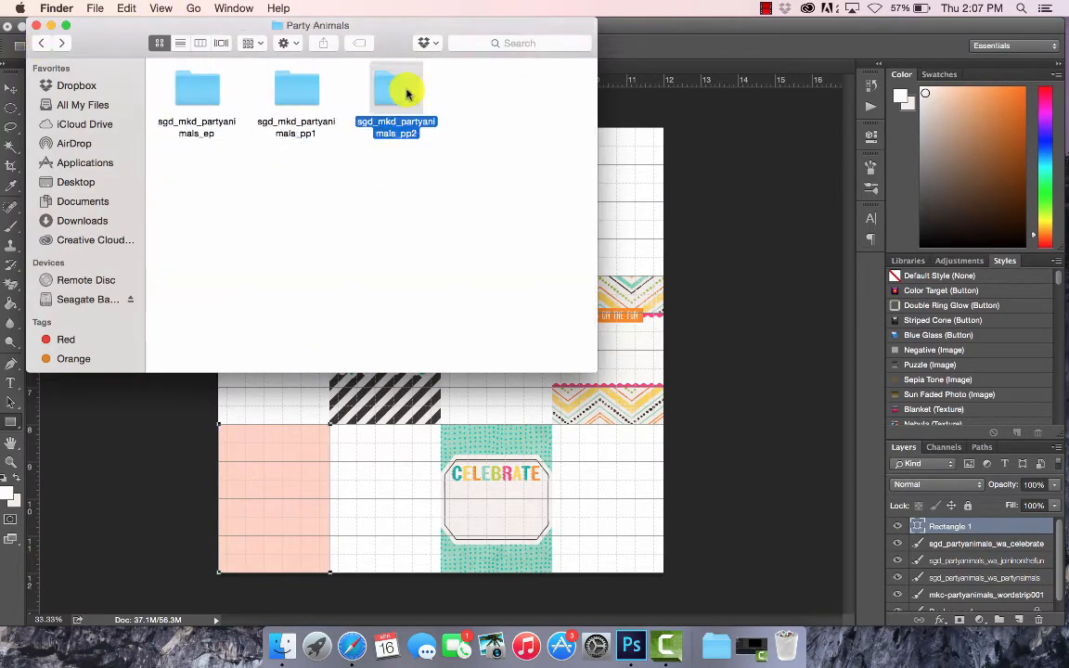
pyautogui.doubleClick(396, 95)
pyautogui.moveTo(489, 168); pyautogui.dragTo(275, 494)
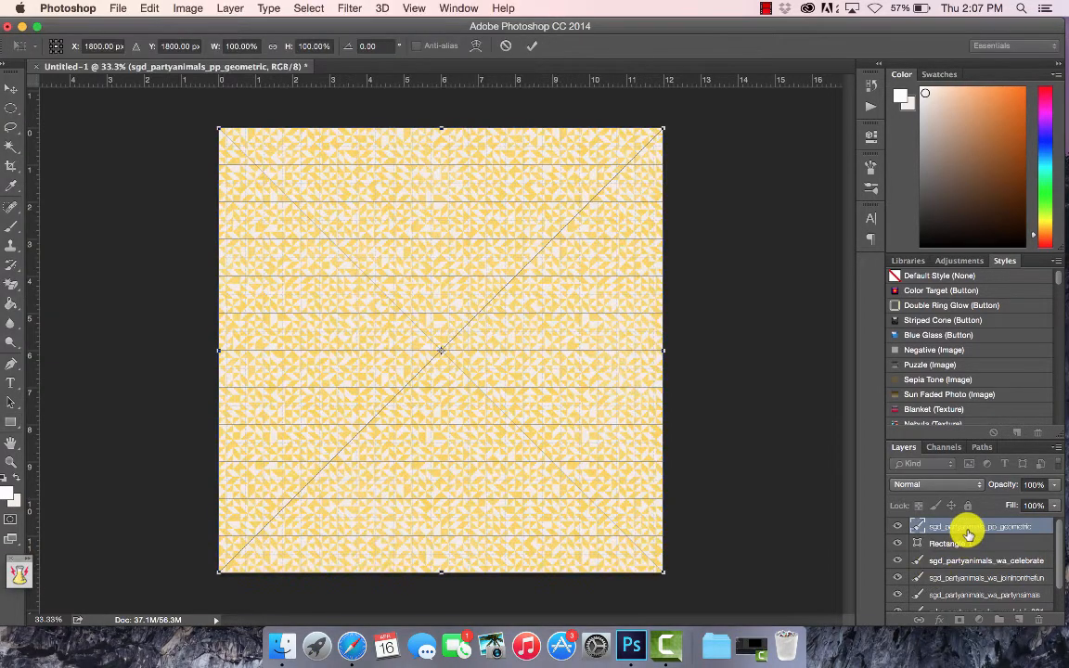
# Clip the yellow geometric paper to the pink rectangle and merge the two layers.
pyautogui.rightClick(965, 531)
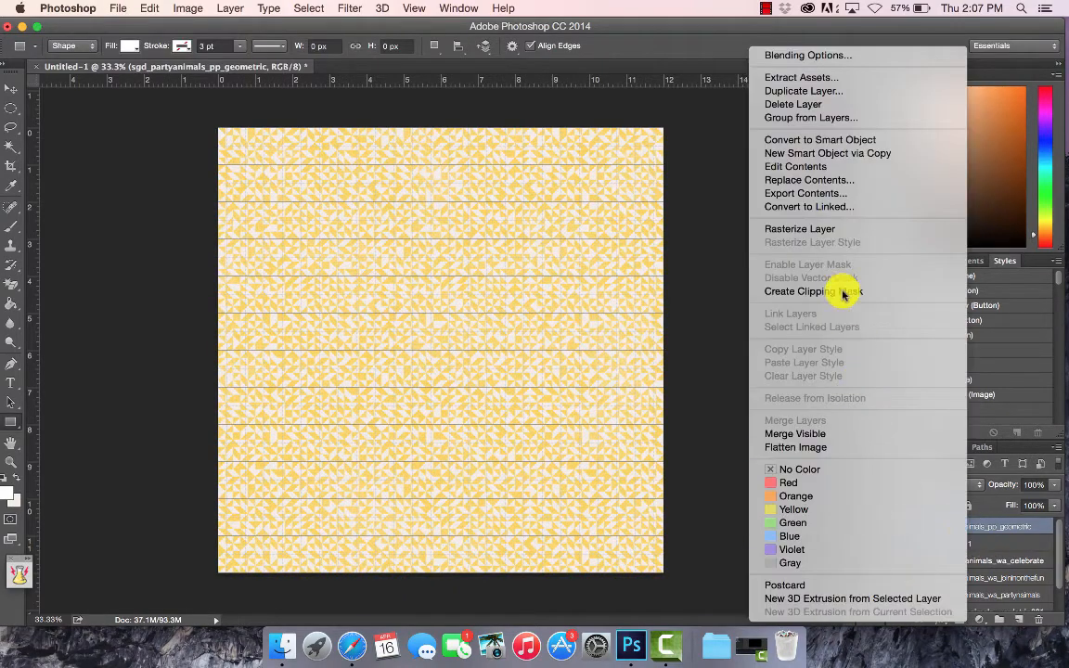
pyautogui.click(789, 290)
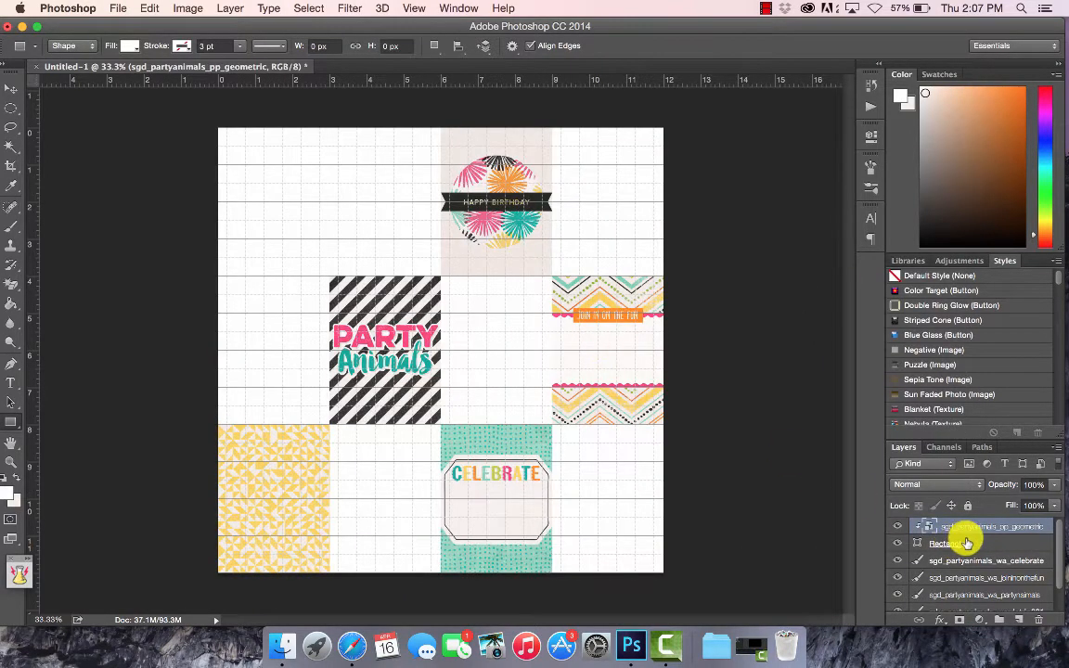
pyautogui.rightClick(965, 543)
pyautogui.click(889, 420)
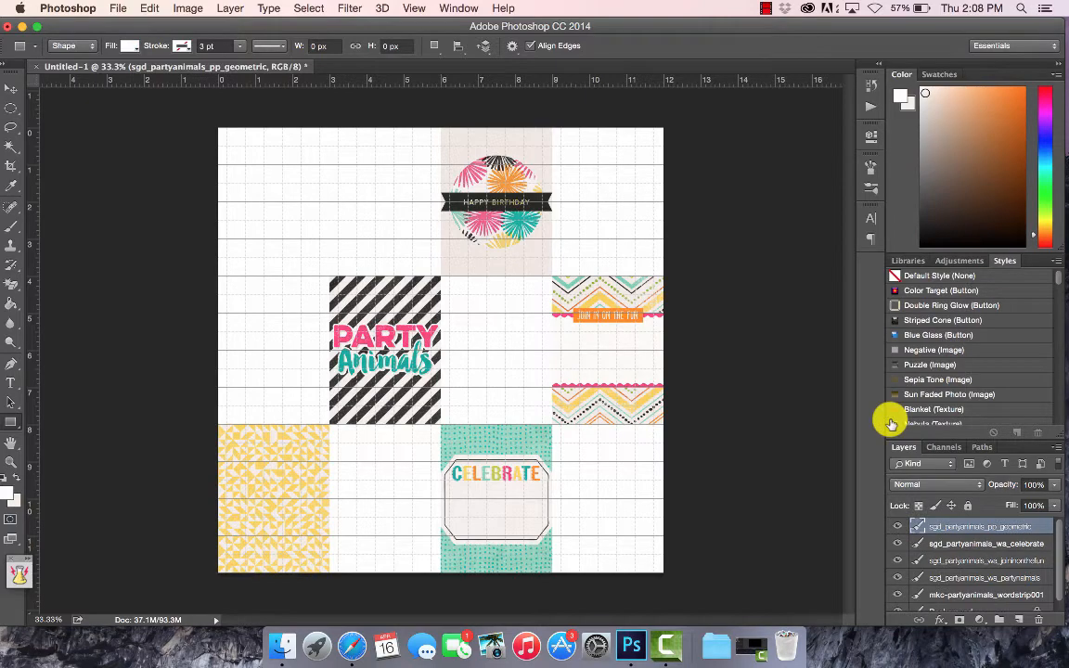
# Place the teal "together with friends" word art from the sgd_mkd_partyanimals_ep folder into the document.
pyautogui.click(283, 644)
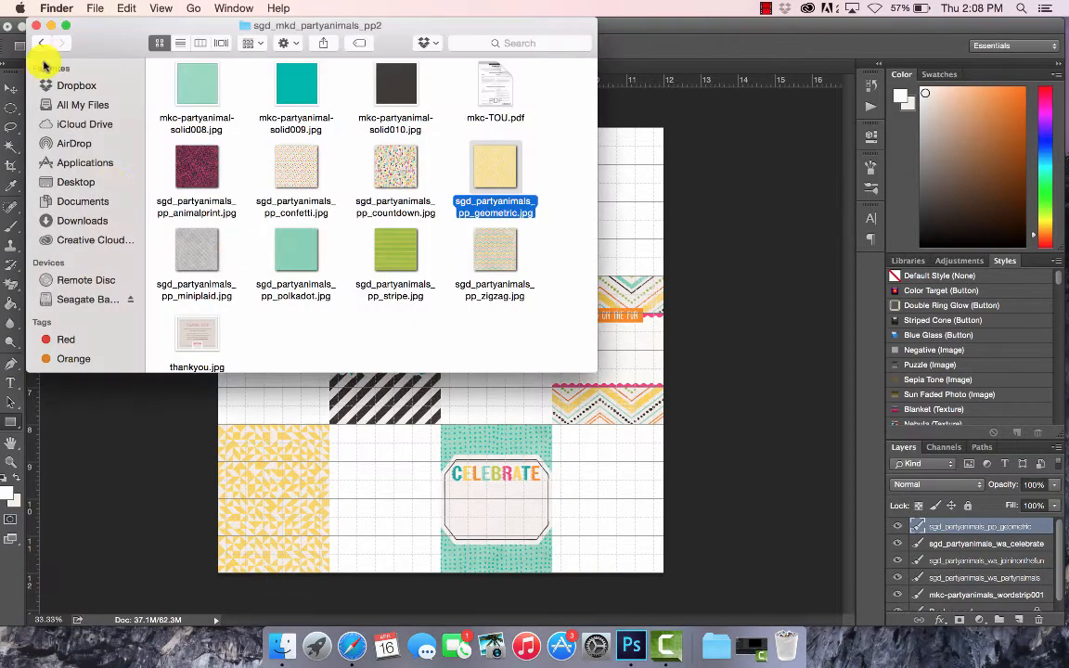
pyautogui.click(41, 42)
pyautogui.doubleClick(199, 100)
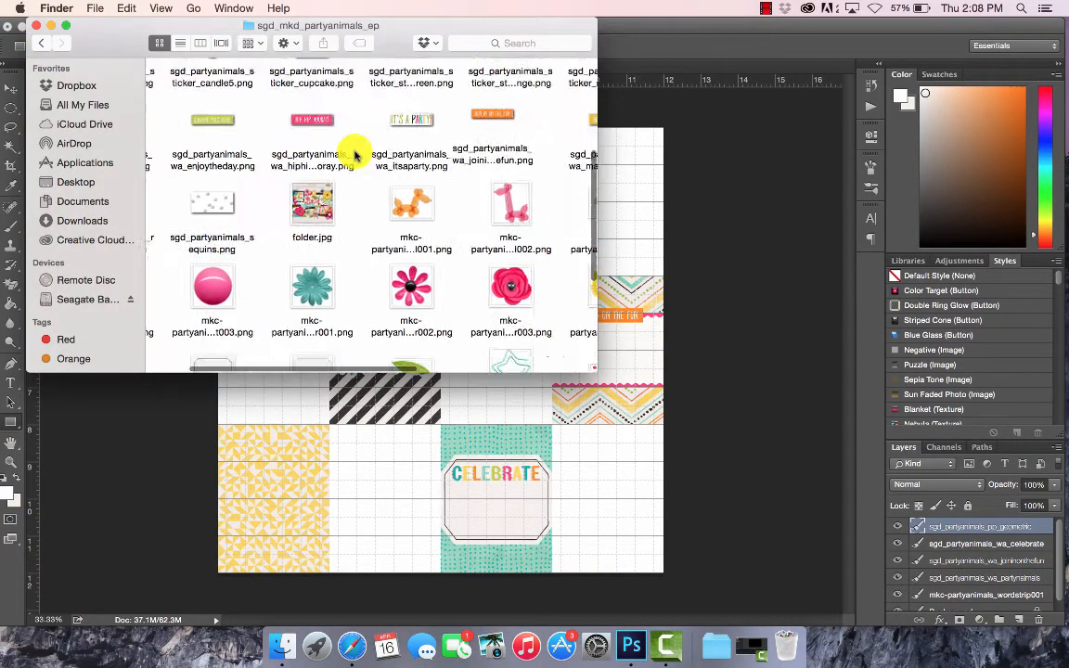
pyautogui.scroll(-5, 415, 211)
pyautogui.scroll(-10, 415, 211)
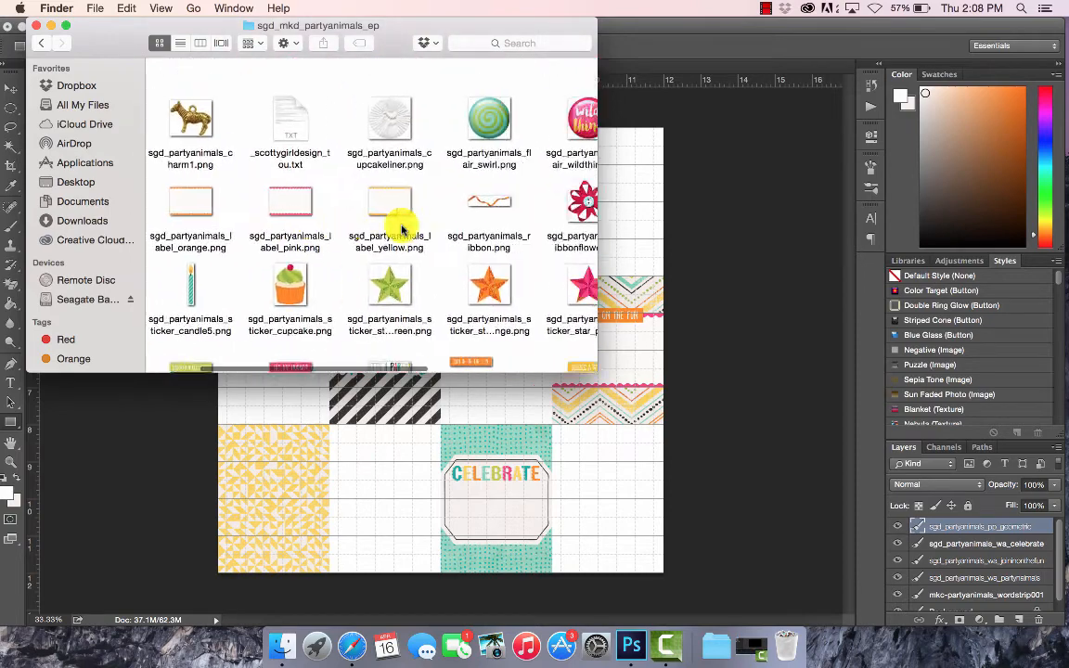
pyautogui.scroll(-1, 402, 229)
pyautogui.moveTo(455, 307); pyautogui.dragTo(281, 471)
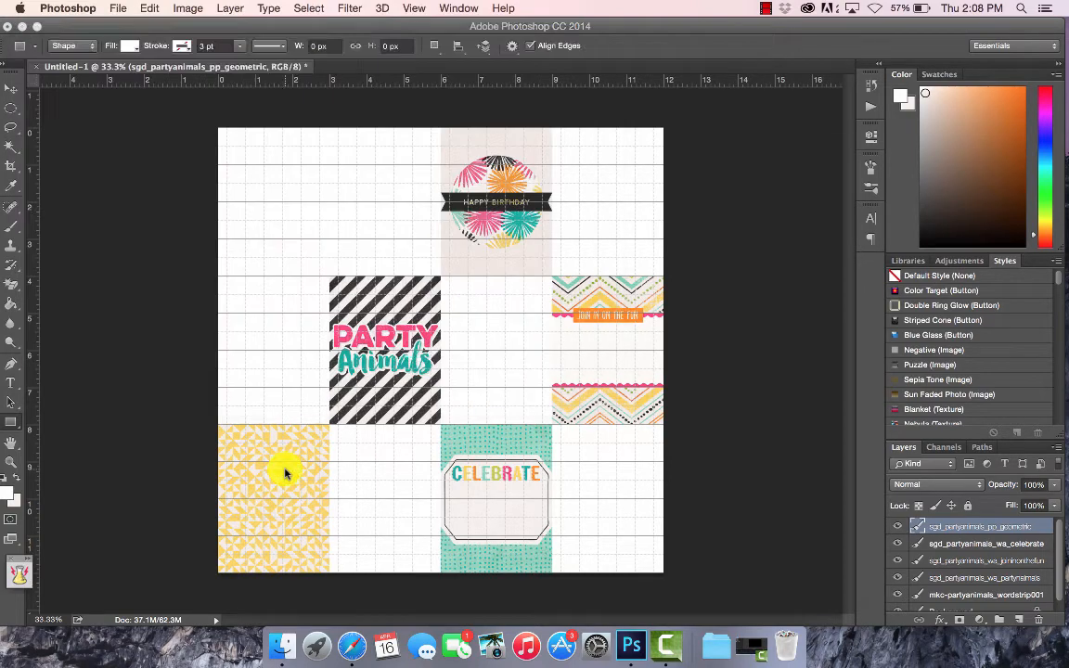
pyautogui.press('Return')
# Move the "together with friends" word art near the top of the yellow card and rotate it to -3 degrees.
pyautogui.press('v')
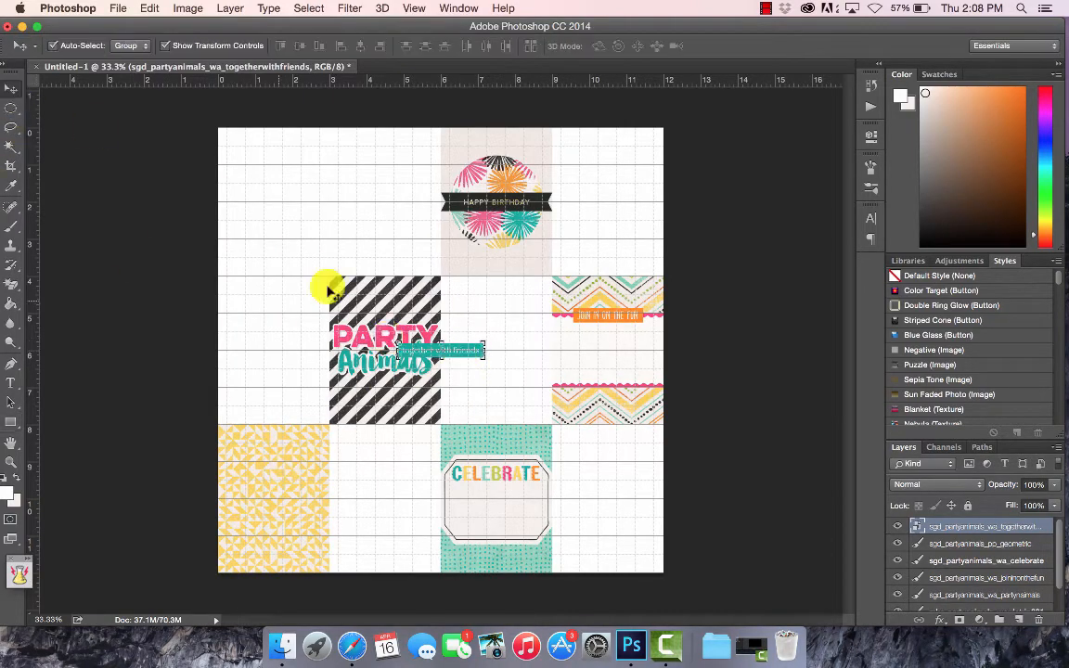
pyautogui.moveTo(462, 353); pyautogui.dragTo(295, 456)
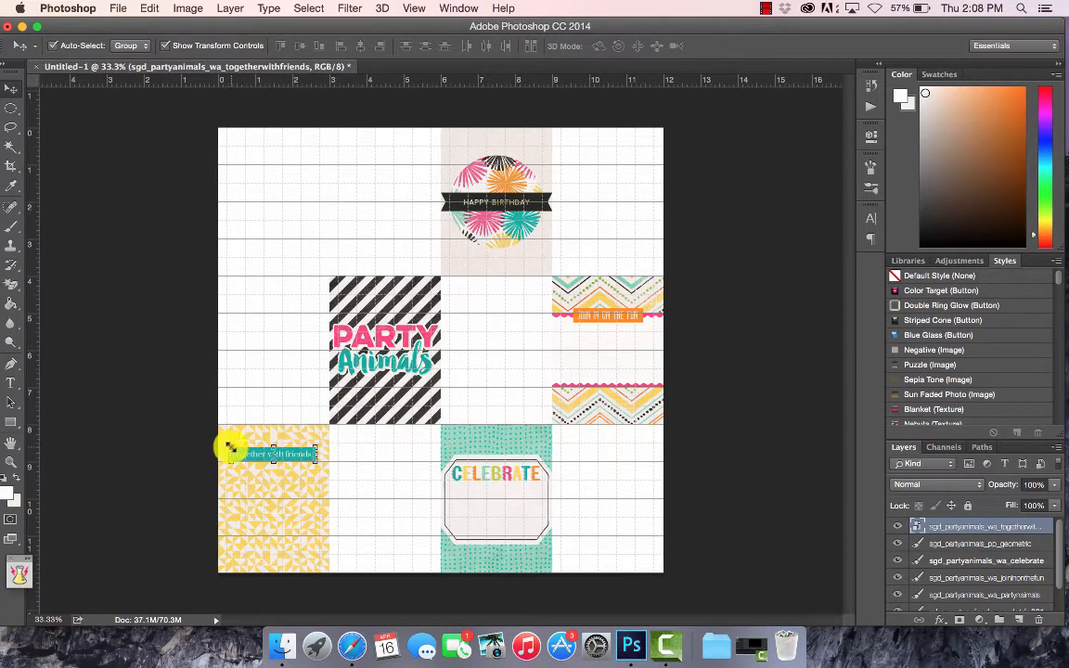
pyautogui.click(230, 447)
pyautogui.click(364, 45)
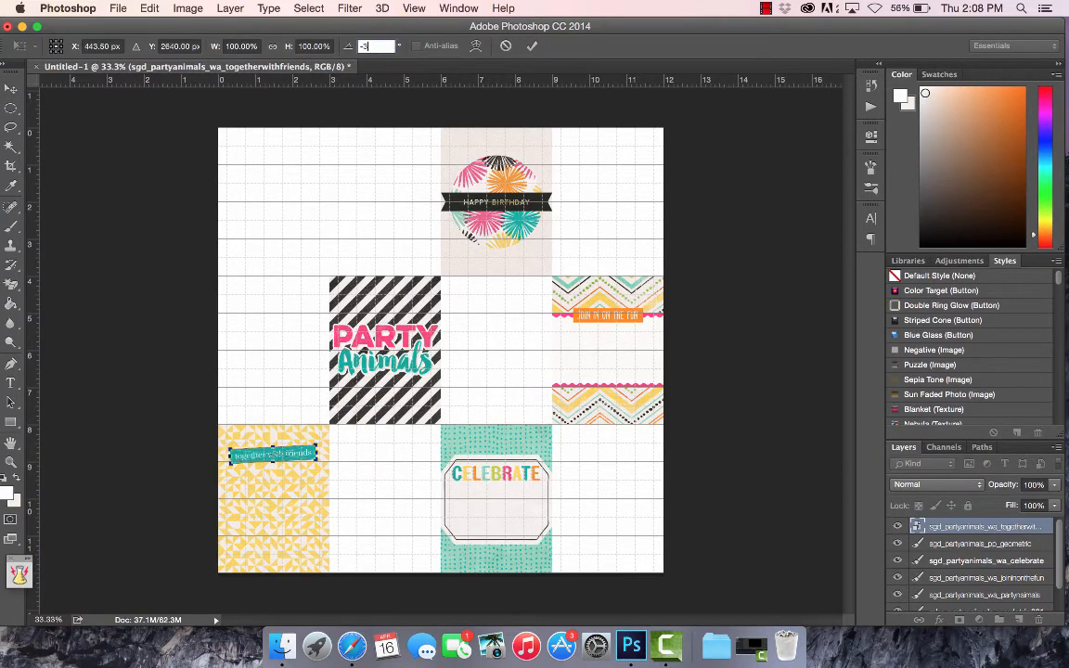
pyautogui.write('-3')
pyautogui.press('Return')
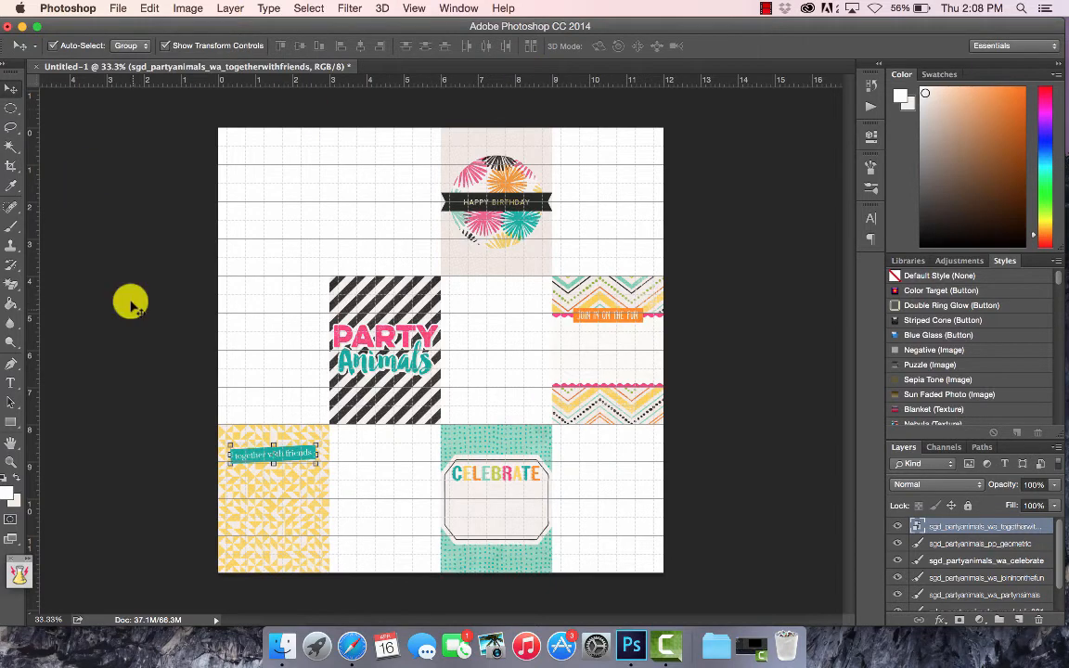
pyautogui.moveTo(265, 463); pyautogui.dragTo(256, 449)
pyautogui.click(110, 464)
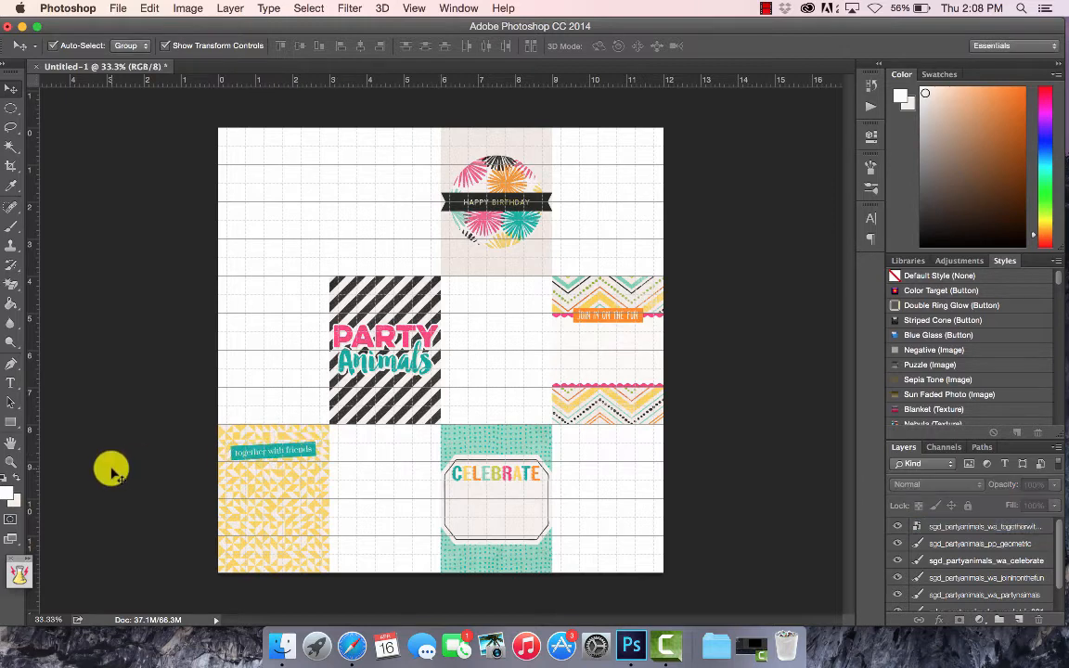
# Draw a white rectangle about 819 by 100 px across the yellow card, just below the word art.
pyautogui.click(414, 8)
pyautogui.click(52, 436)
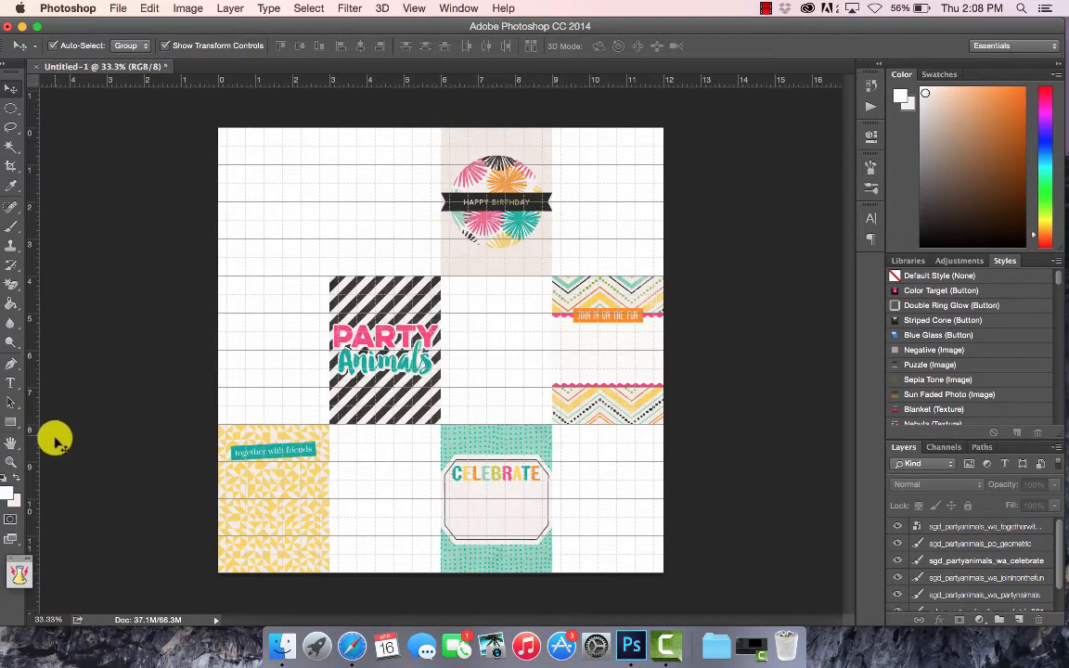
pyautogui.click(12, 422)
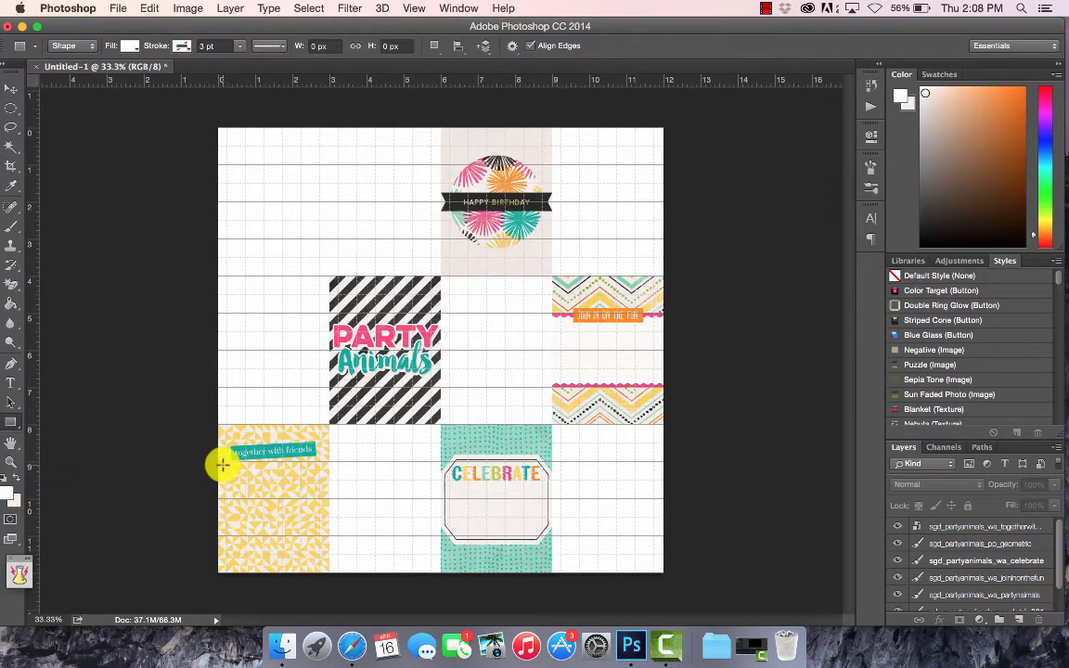
pyautogui.moveTo(222, 463); pyautogui.dragTo(325, 475)
pyautogui.click(754, 112)
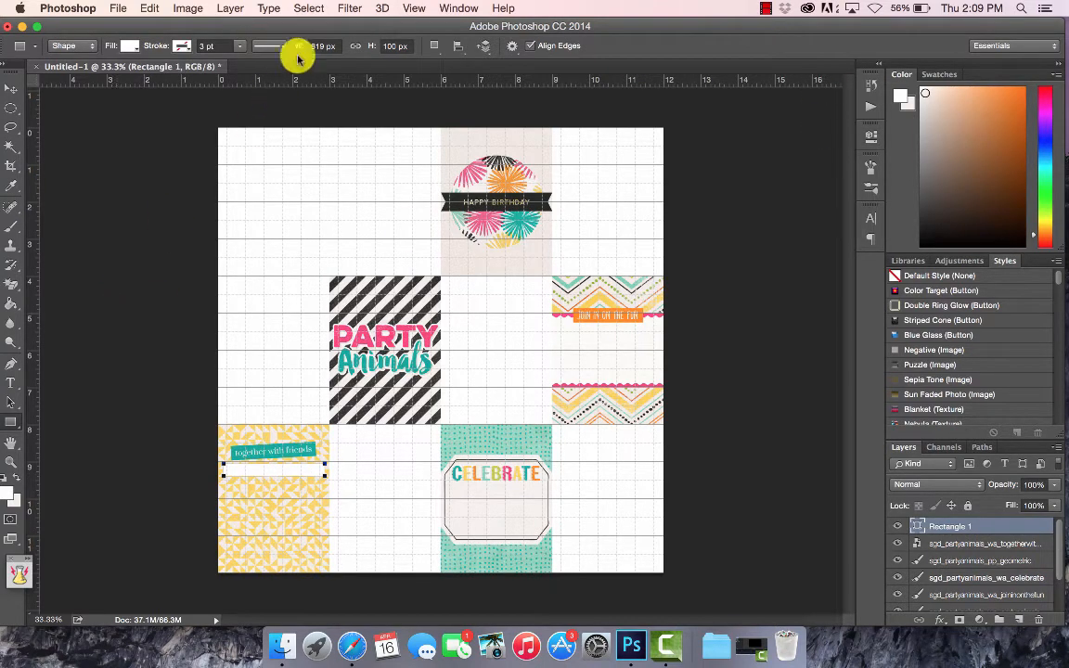
pyautogui.click(333, 484)
pyautogui.click(528, 336)
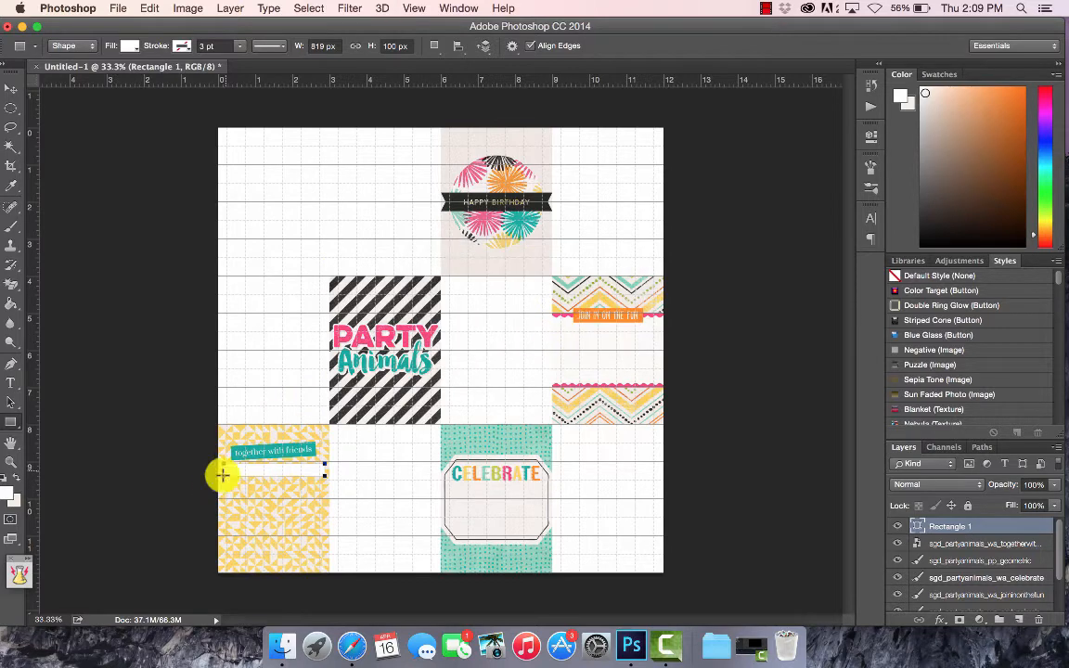
# Try rotating the white strip on the yellow card to -3 degrees.
pyautogui.click(12, 88)
pyautogui.press('super+t')
pyautogui.click(356, 47)
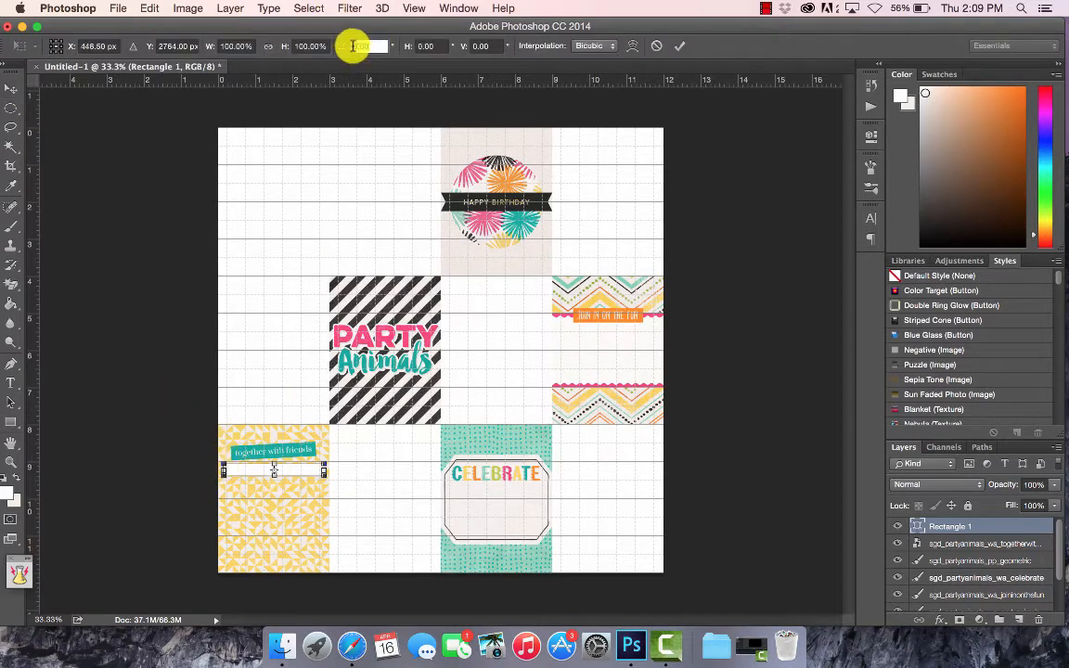
pyautogui.write('-30')
pyautogui.press('Return')
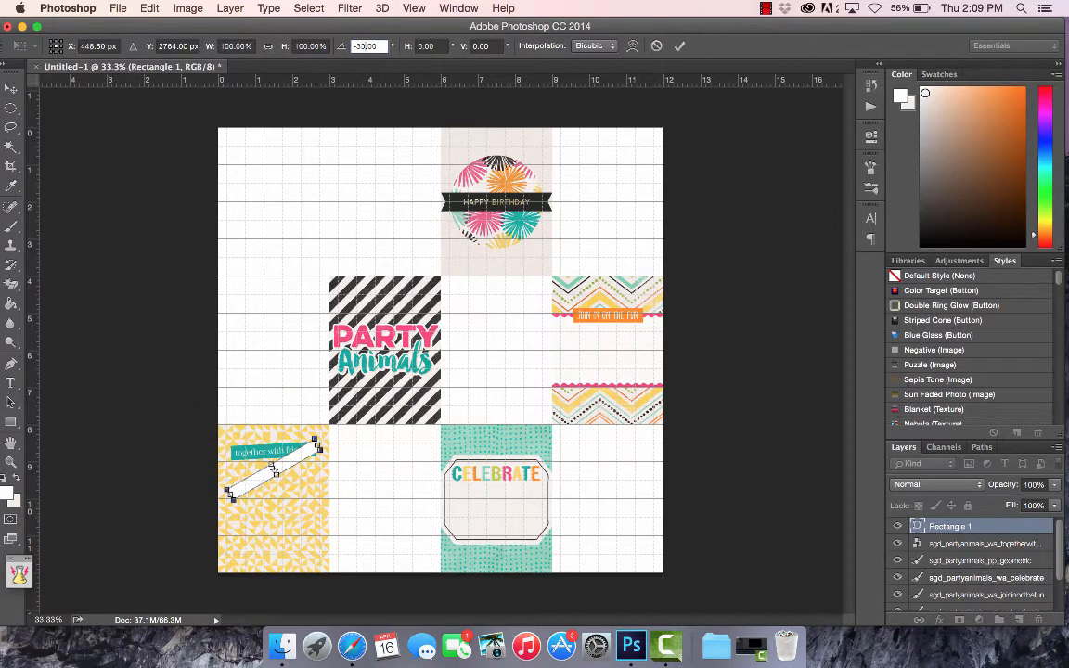
pyautogui.write('-3')
pyautogui.press('Return')
pyautogui.press('Return')
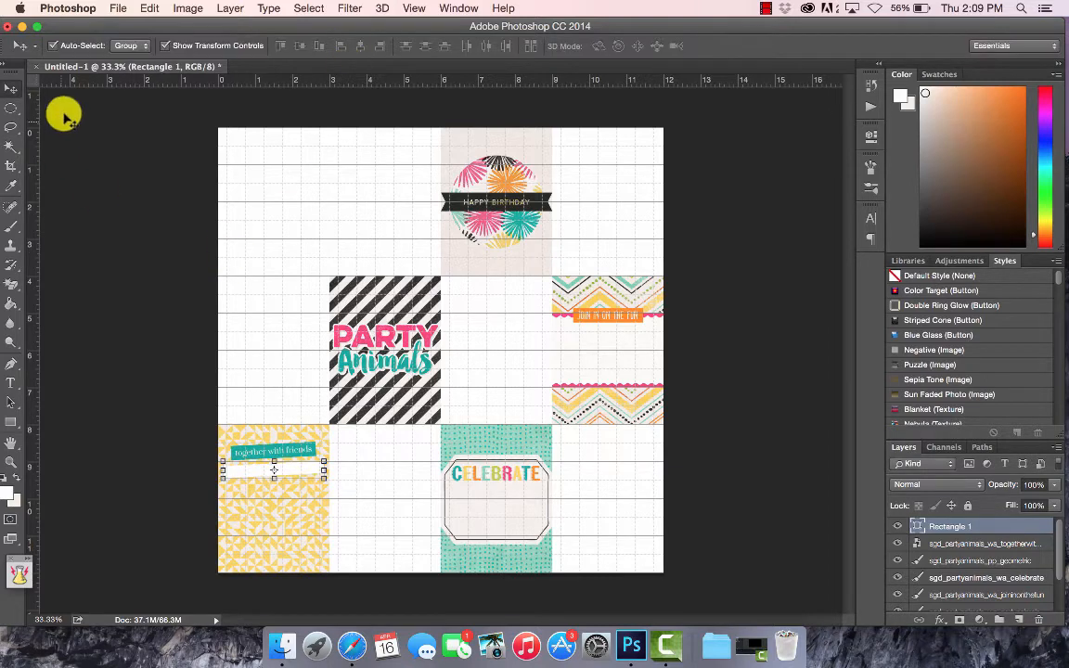
pyautogui.click(202, 400)
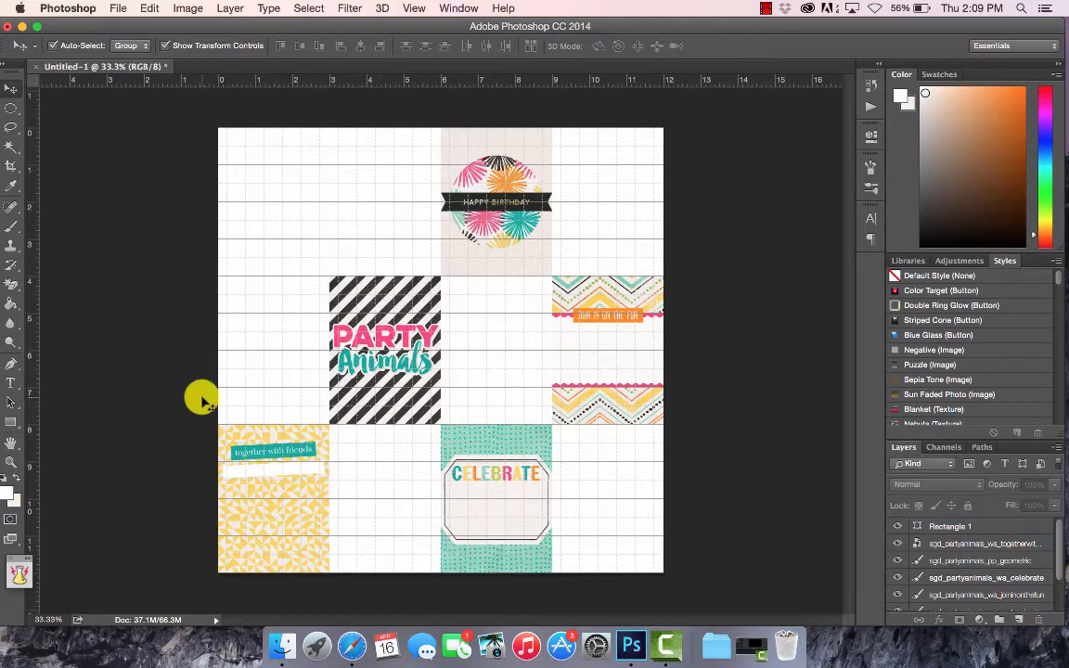
# Duplicate the white strip on the yellow card and move the copy just below the original.
pyautogui.click(308, 470)
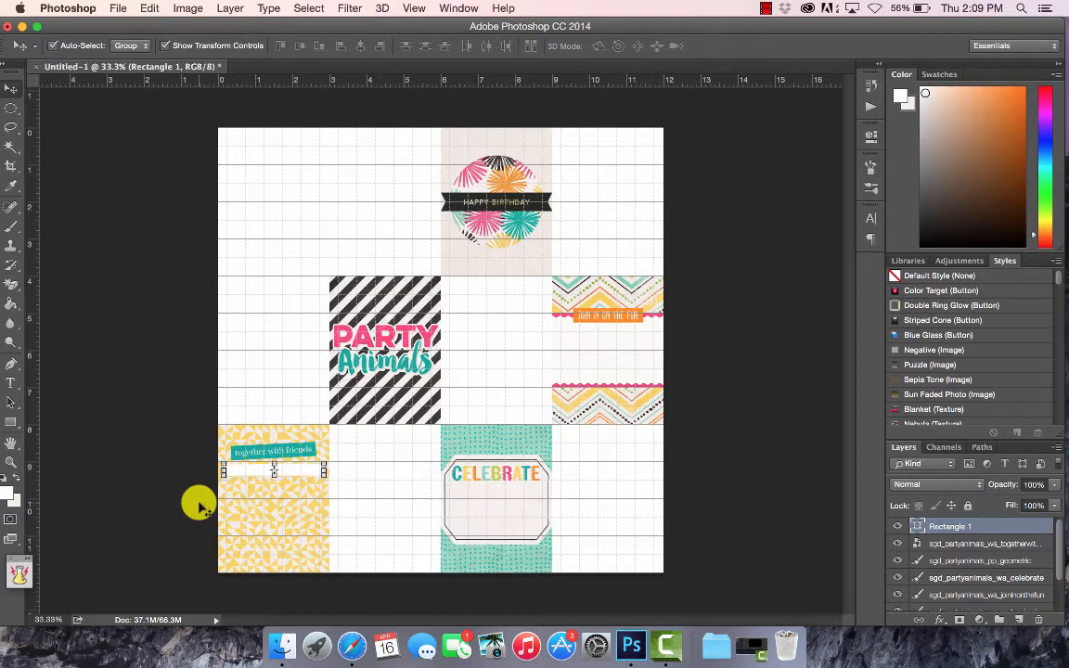
pyautogui.rightClick(983, 527)
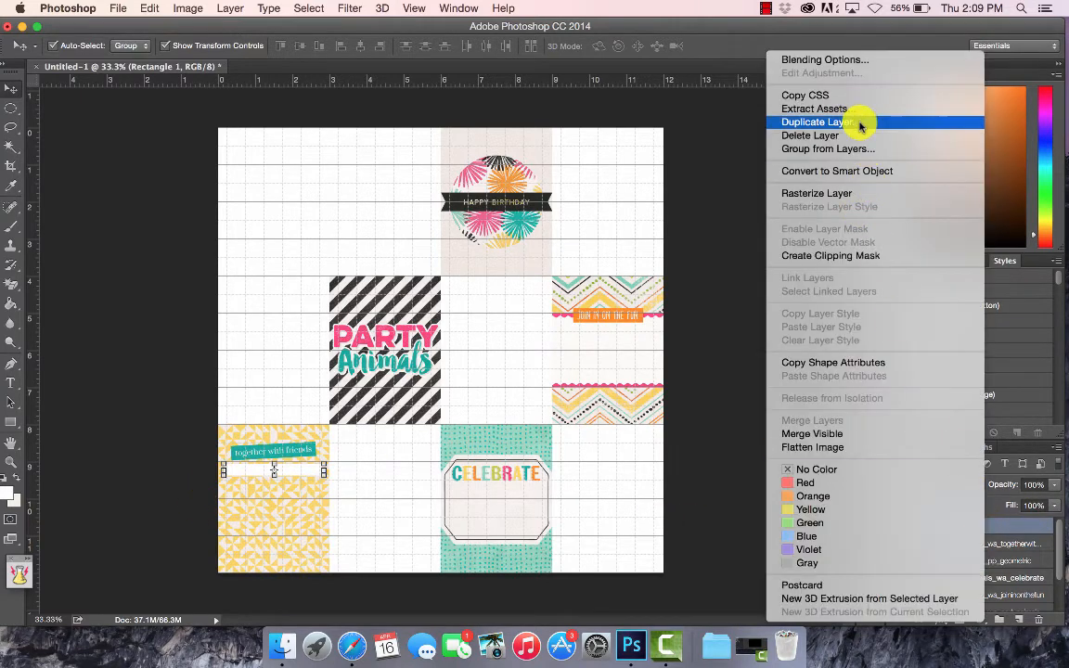
pyautogui.click(816, 121)
pyautogui.click(678, 258)
pyautogui.moveTo(310, 470); pyautogui.dragTo(317, 488)
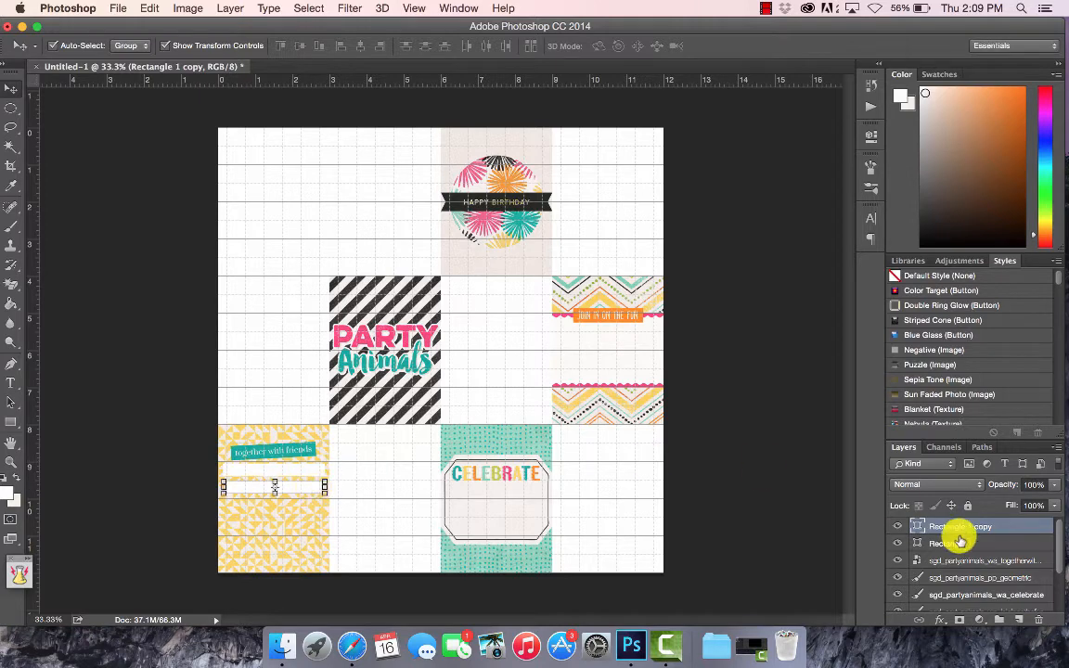
# Duplicate the white strip on the yellow card twice more, placing the copies below as the evenly spaced third and fourth strips.
pyautogui.rightClick(965, 529)
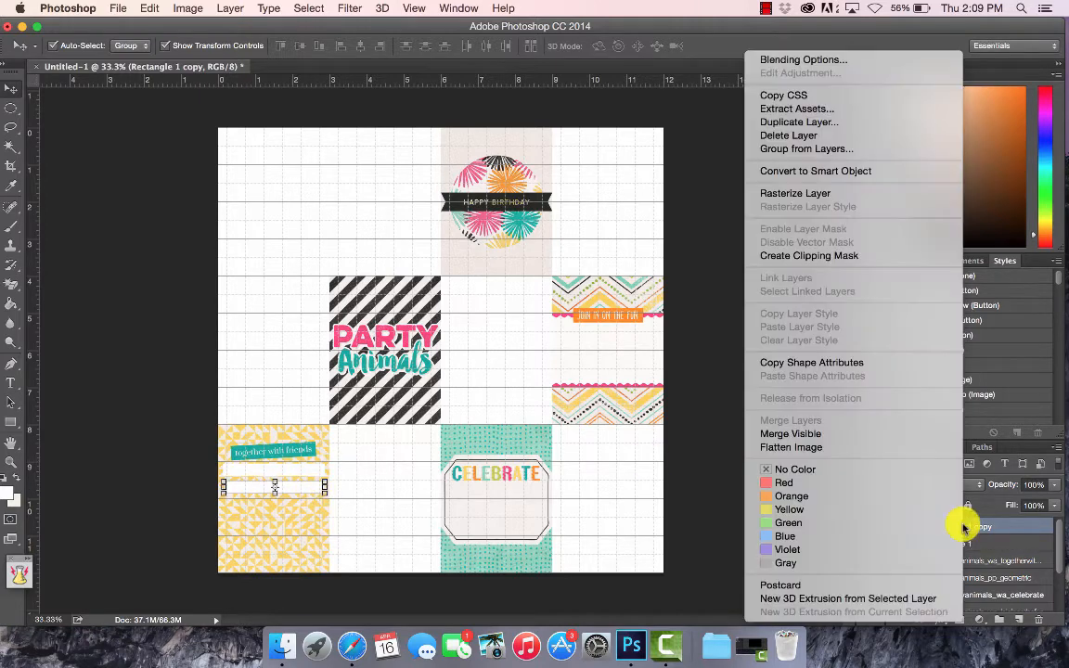
pyautogui.click(870, 119)
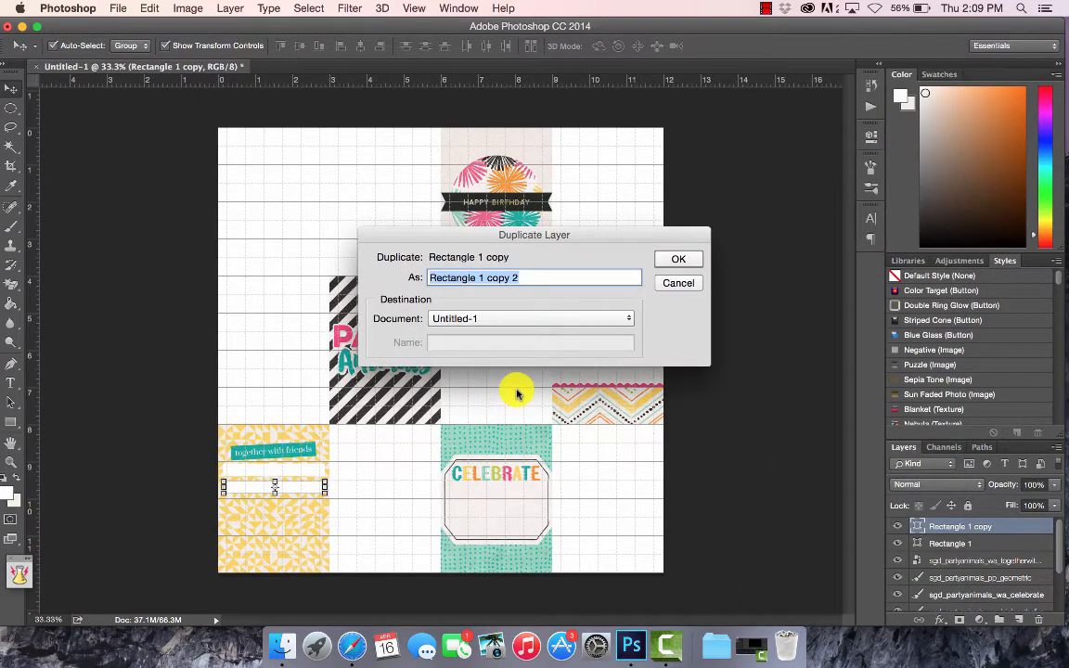
pyautogui.click(682, 252)
pyautogui.moveTo(298, 486); pyautogui.dragTo(299, 509)
pyautogui.rightClick(944, 523)
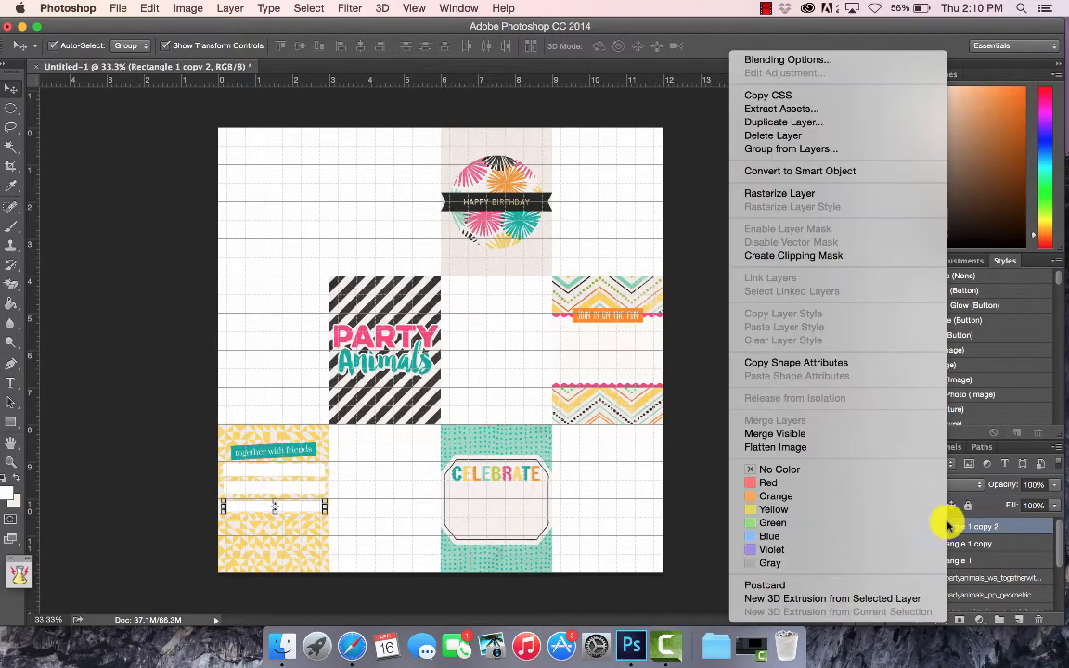
pyautogui.click(779, 122)
pyautogui.click(677, 260)
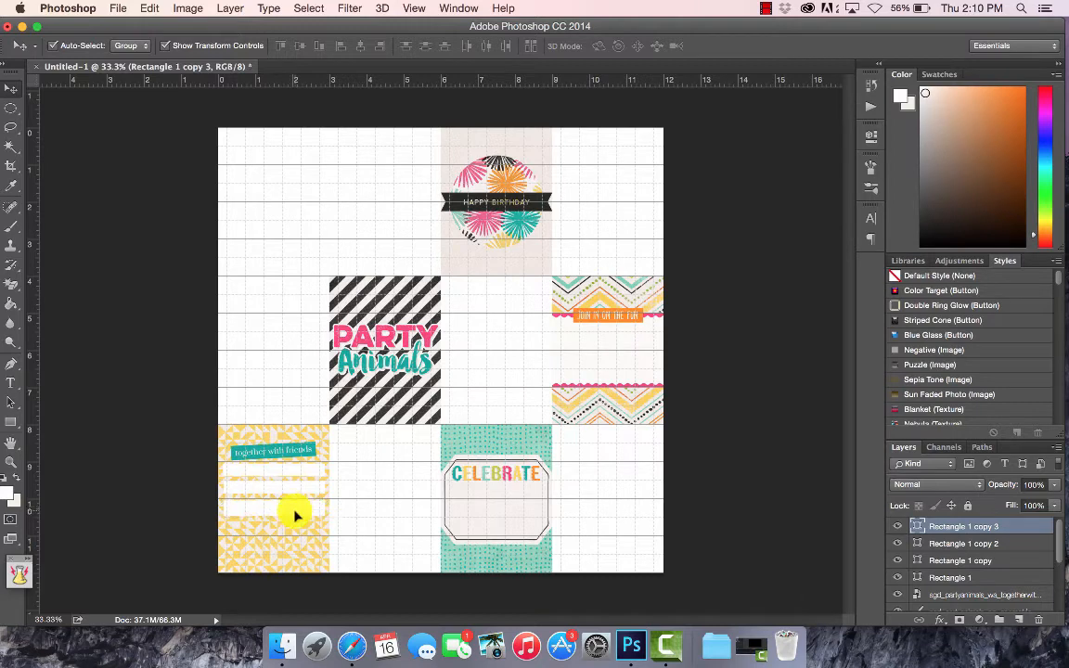
pyautogui.moveTo(295, 516); pyautogui.dragTo(294, 530)
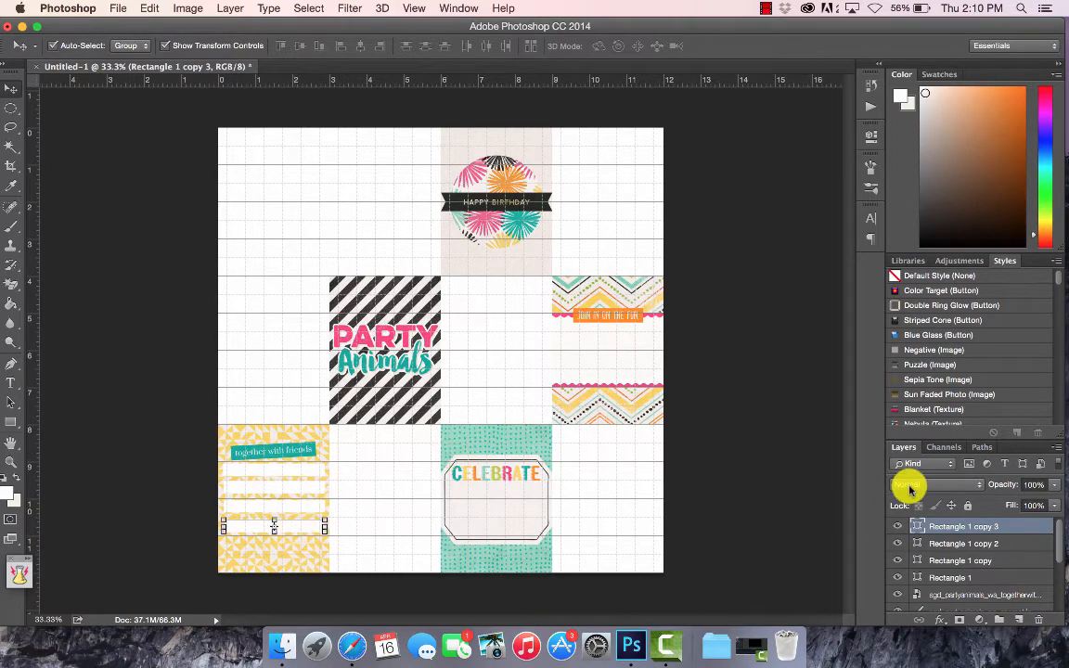
# Duplicate the lowest white strip twice more, placing the copies as the fifth and sixth strips down to the yellow card's lower edge.
pyautogui.rightClick(949, 527)
pyautogui.click(860, 255)
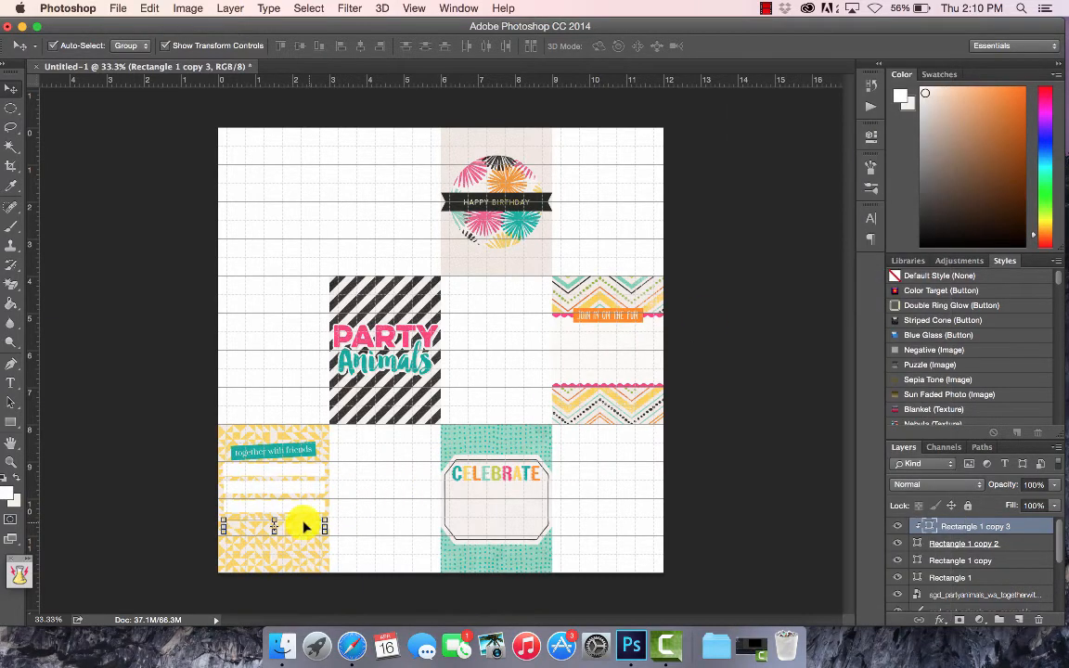
pyautogui.rightClick(976, 528)
pyautogui.click(861, 122)
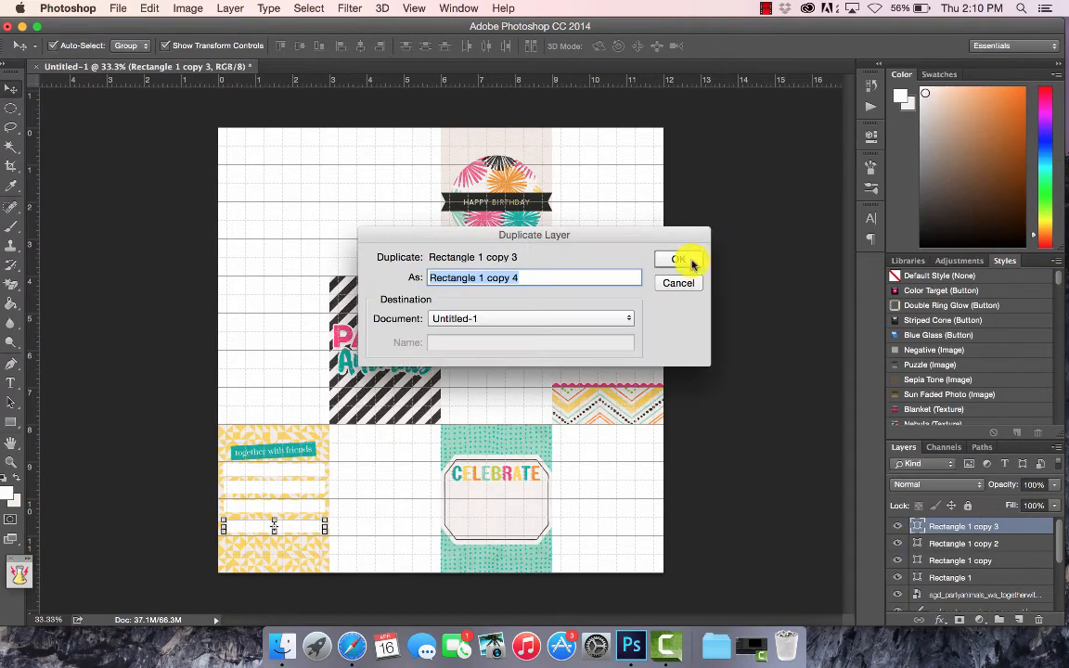
pyautogui.click(689, 262)
pyautogui.moveTo(309, 532); pyautogui.dragTo(310, 550)
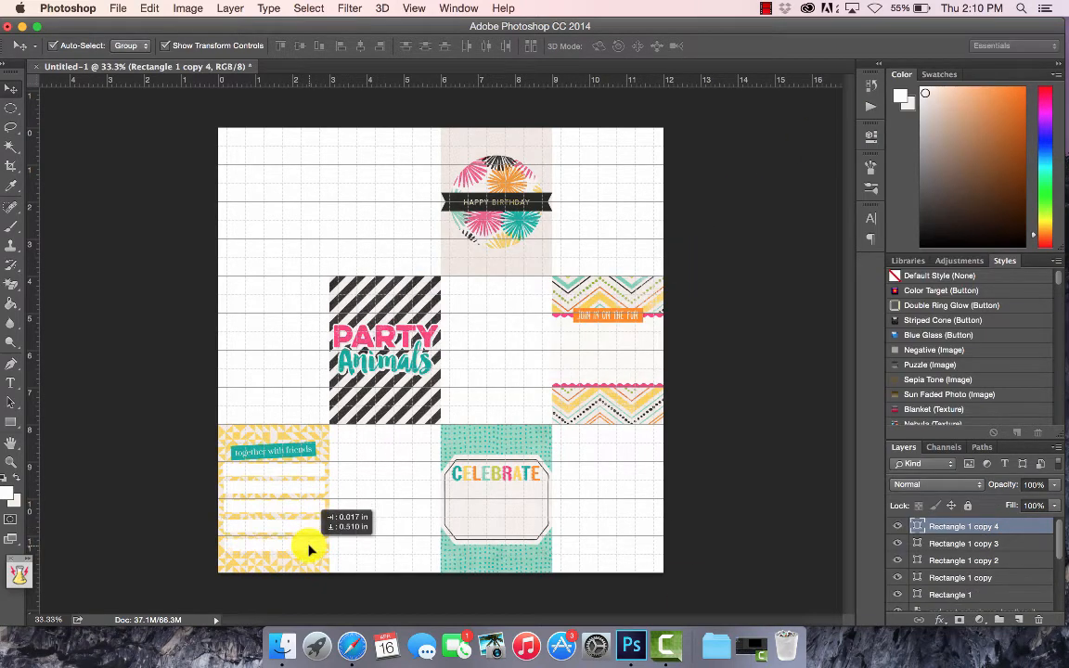
pyautogui.rightClick(976, 528)
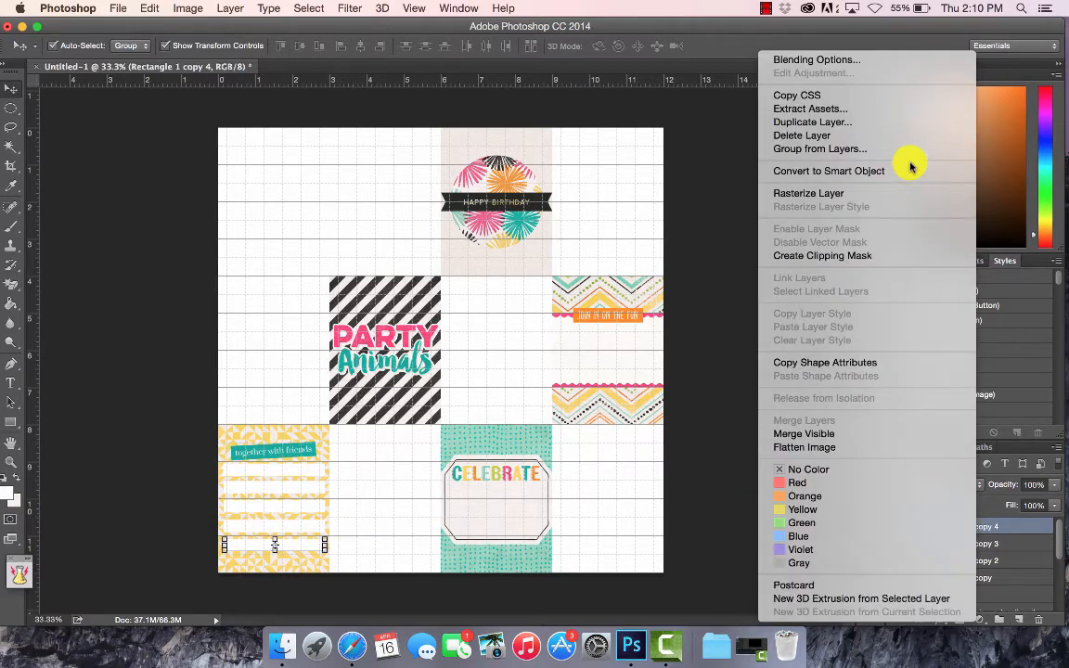
pyautogui.click(872, 122)
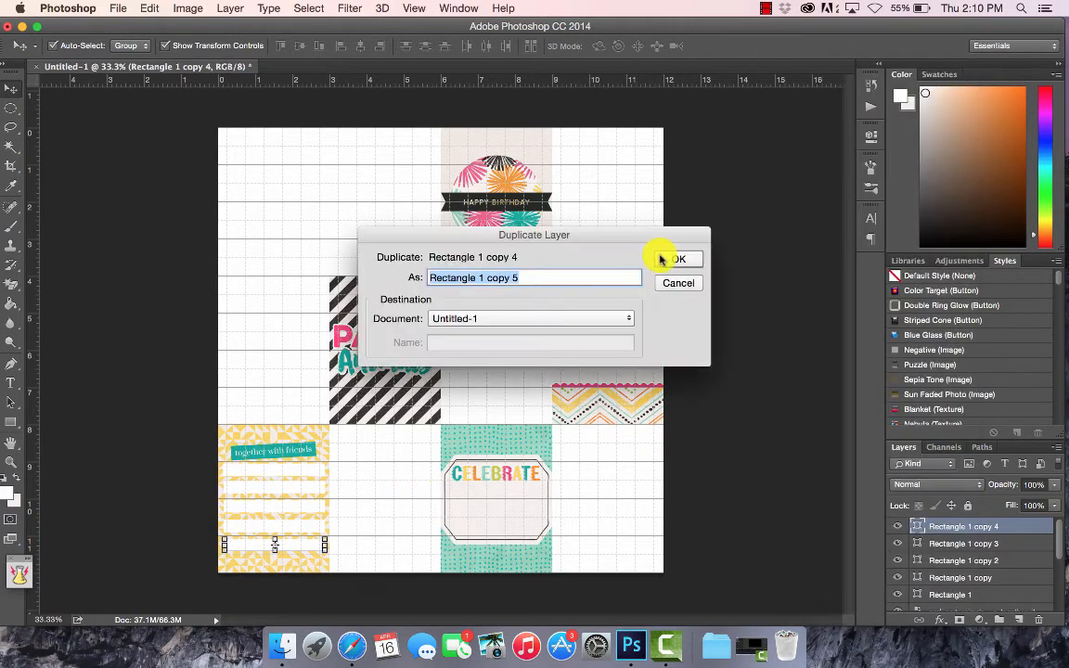
pyautogui.click(674, 259)
pyautogui.moveTo(301, 534); pyautogui.dragTo(301, 567)
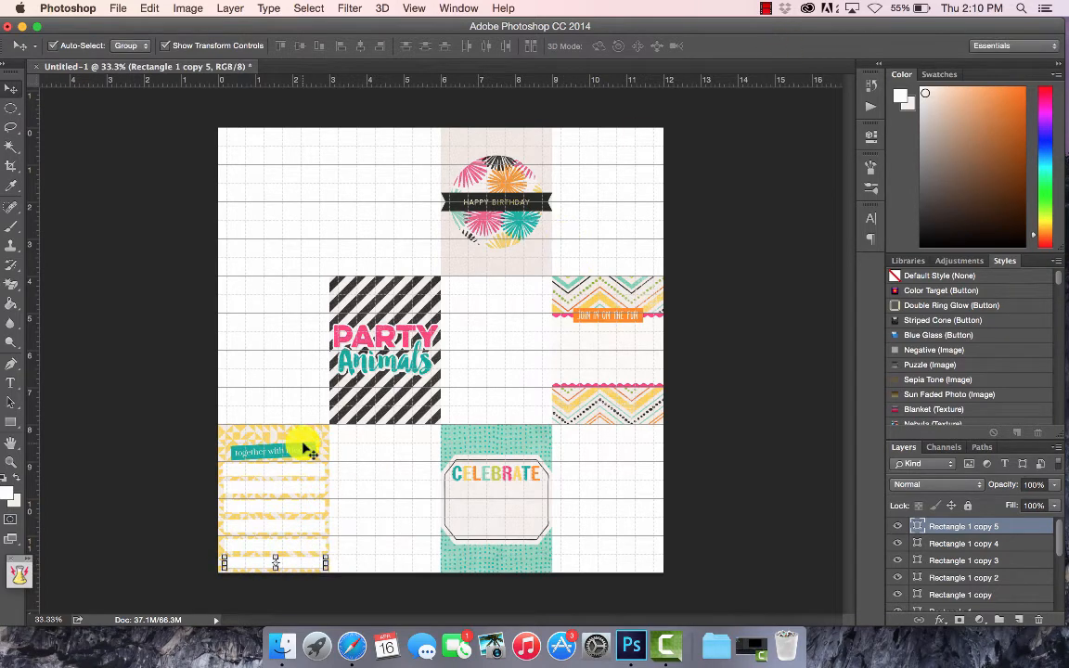
pyautogui.click(269, 496)
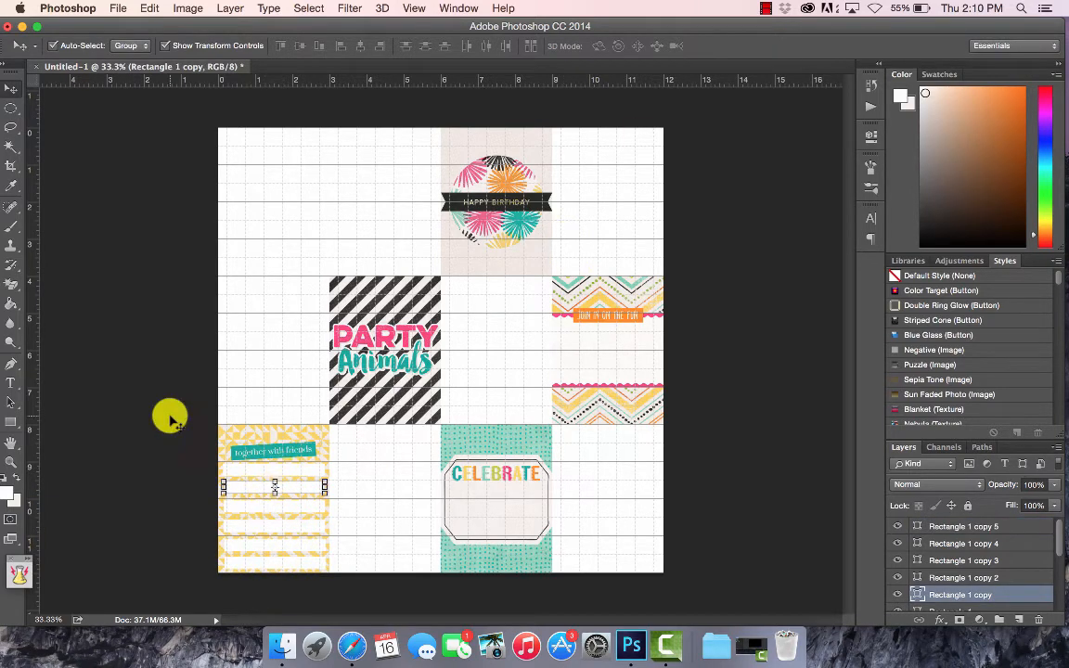
pyautogui.press('super+t')
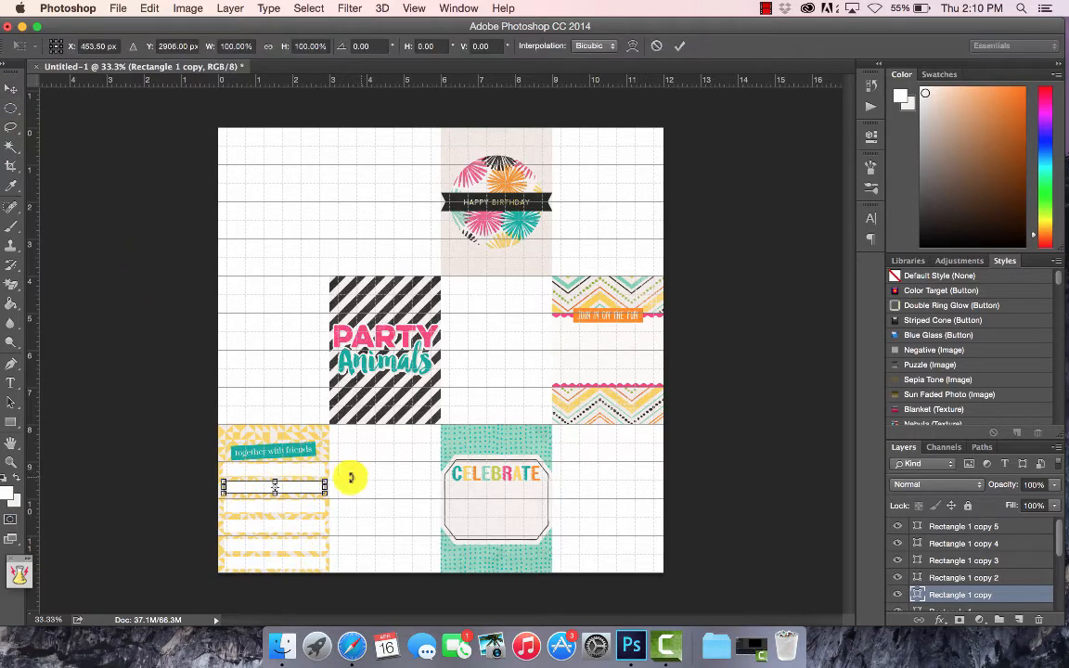
pyautogui.click(655, 45)
pyautogui.click(242, 419)
# Rotate the first white strip below the word art on the yellow card to -3 degrees and apply the transformation.
pyautogui.click(313, 470)
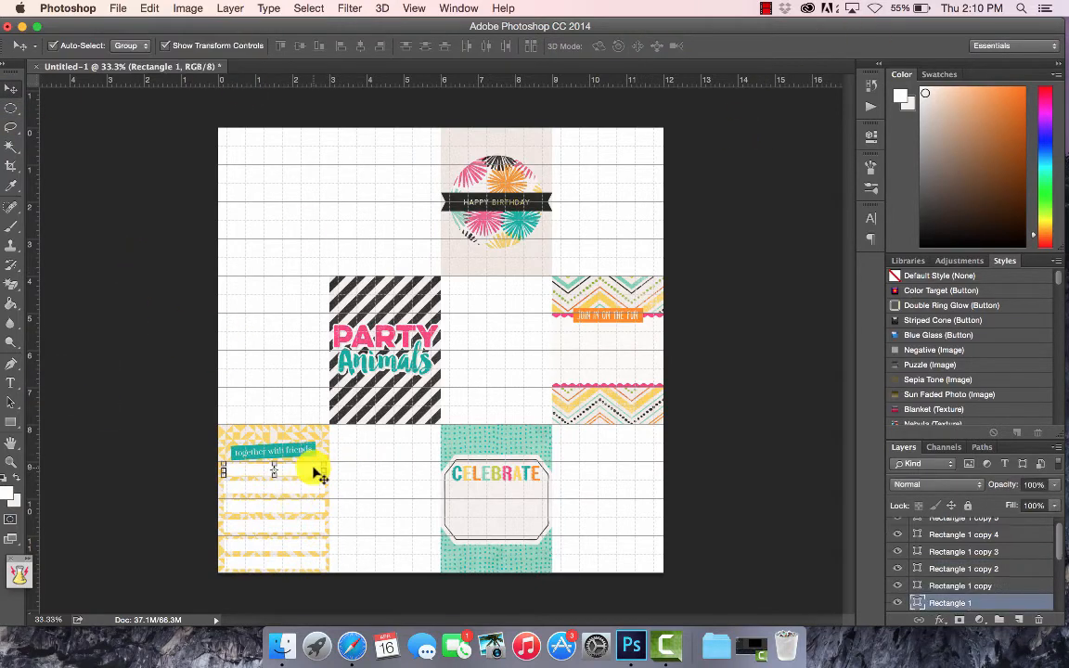
pyautogui.press('super+t')
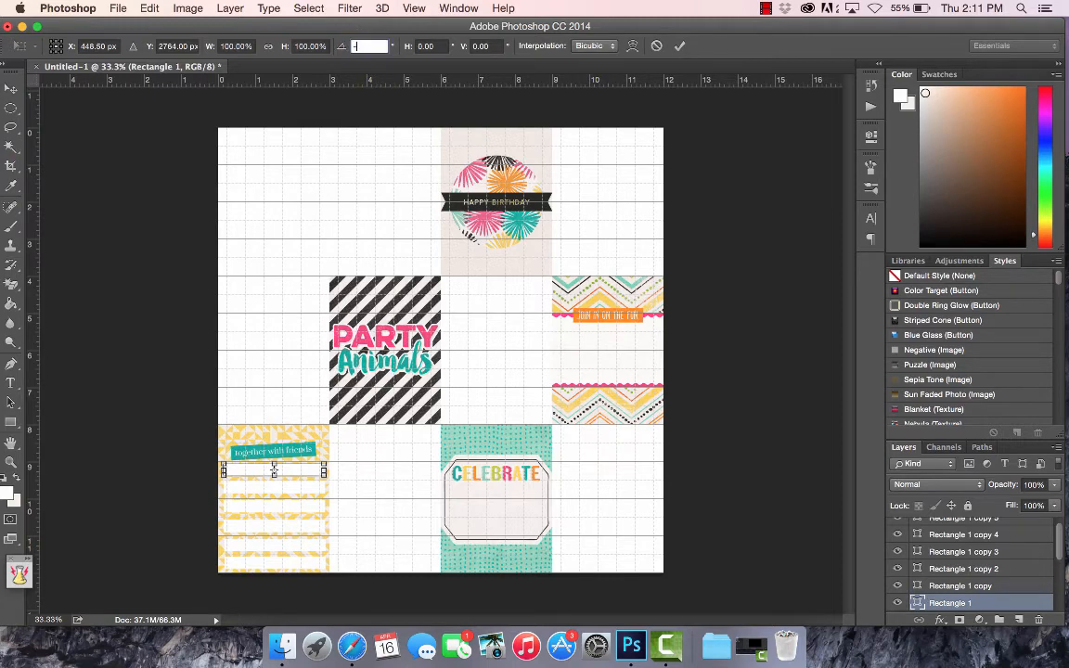
pyautogui.write('3')
pyautogui.click(11, 88)
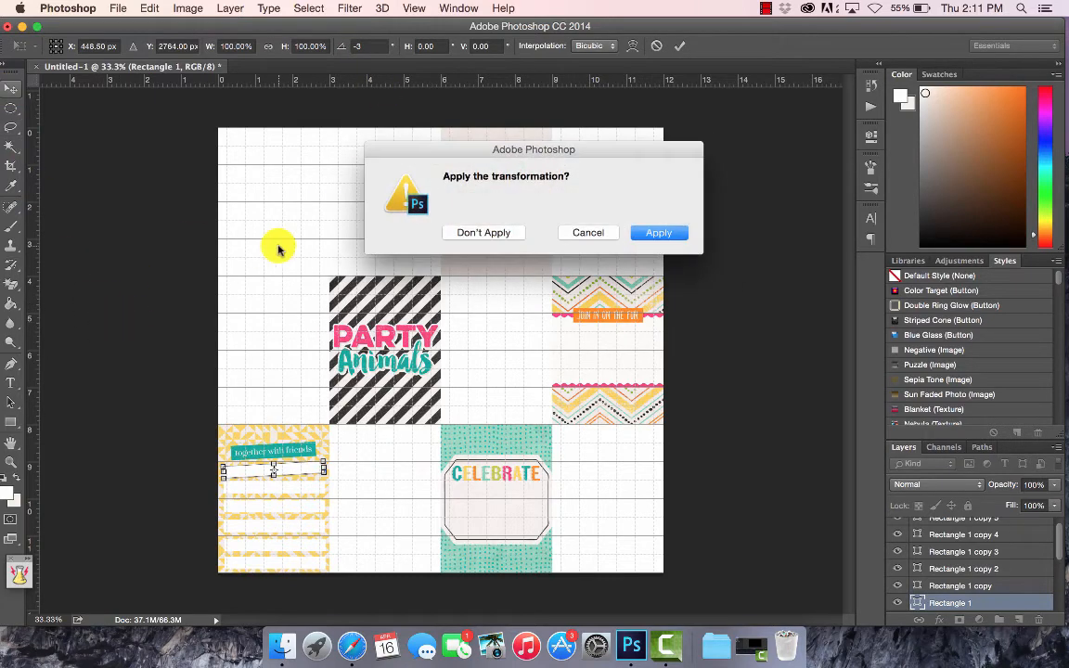
pyautogui.click(669, 236)
# Rotate the third white strip on the yellow card to 3 degrees and deselect it.
pyautogui.click(276, 507)
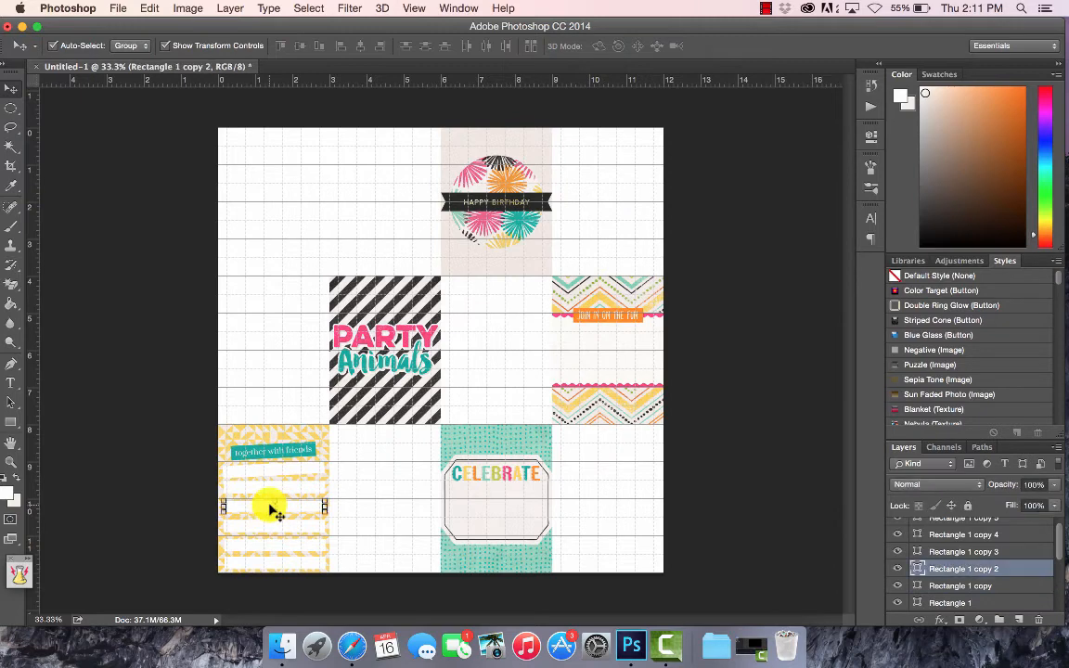
pyautogui.click(223, 503)
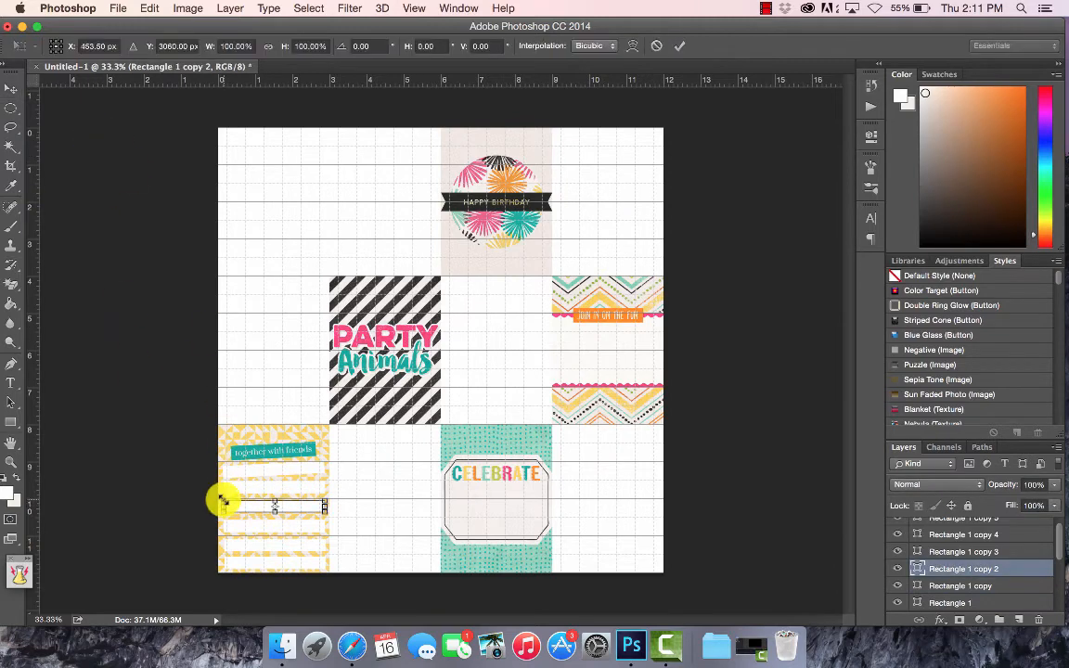
pyautogui.click(354, 49)
pyautogui.write('3')
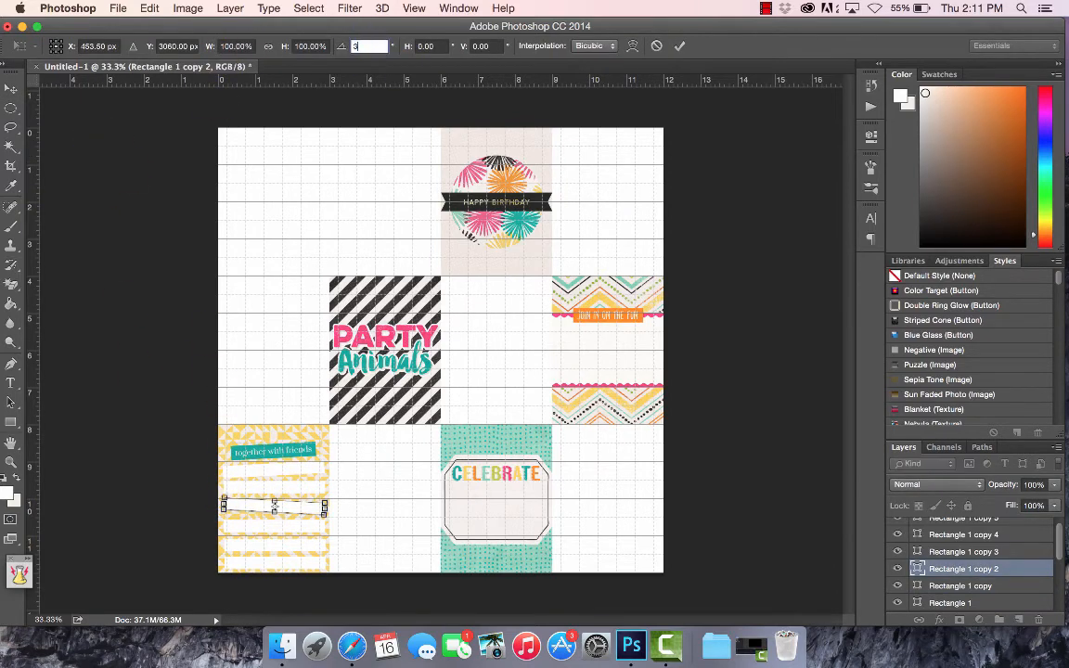
pyautogui.click(679, 46)
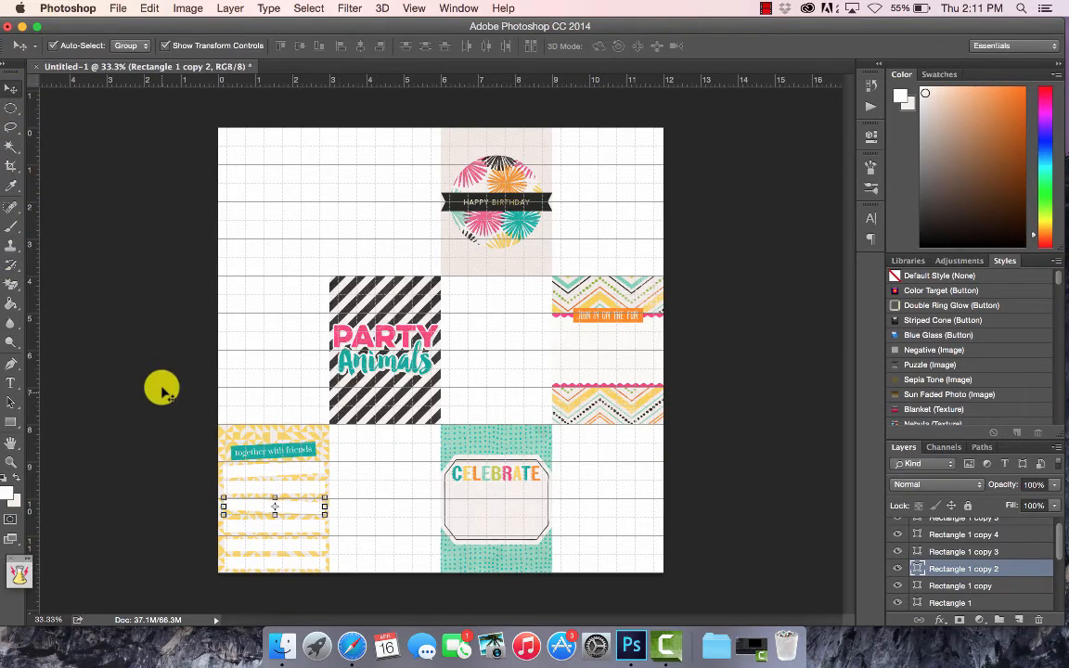
pyautogui.click(90, 483)
# Rotate the fifth white strip on the yellow card to -3 degrees and deselect it.
pyautogui.click(267, 552)
pyautogui.hotkey('ctrl', 't')
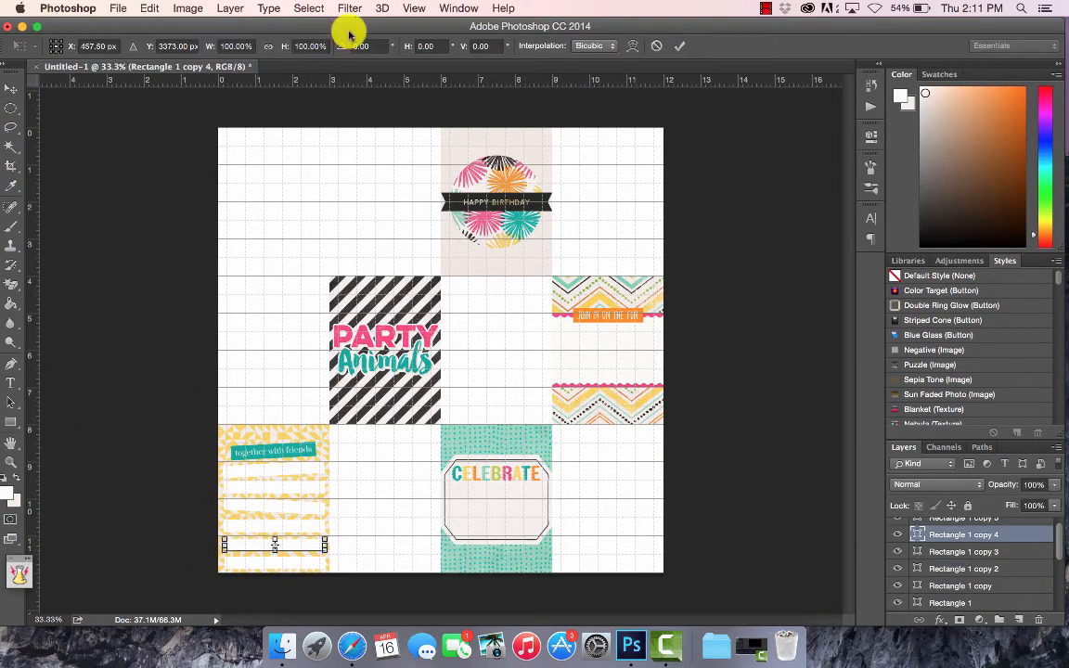
pyautogui.click(353, 47)
pyautogui.write('-3')
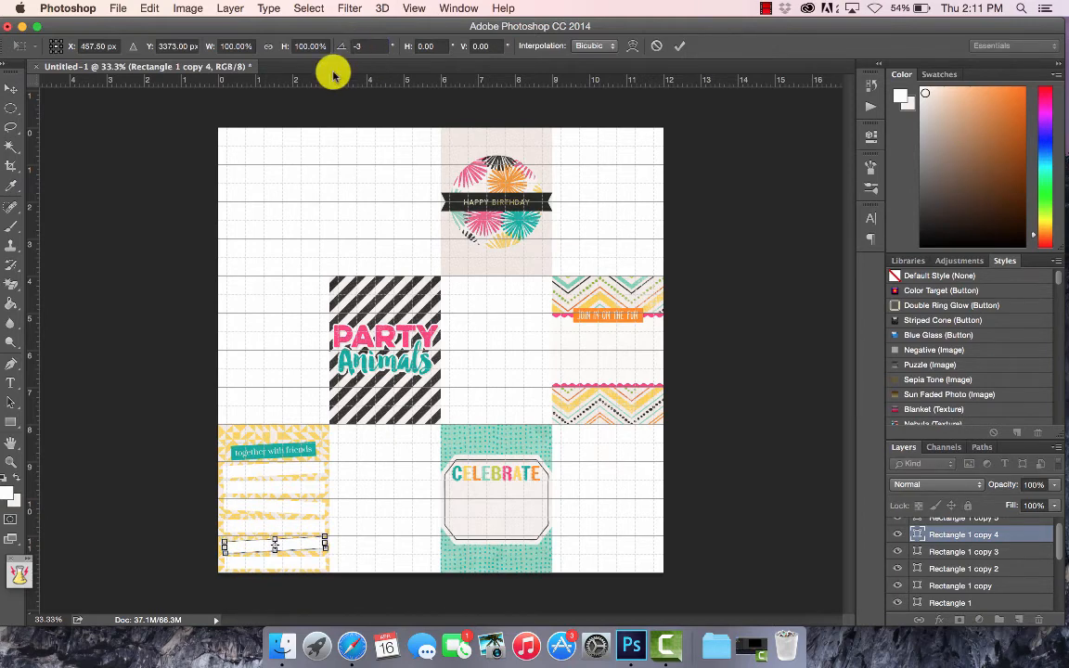
pyautogui.write('v')
pyautogui.press('Return')
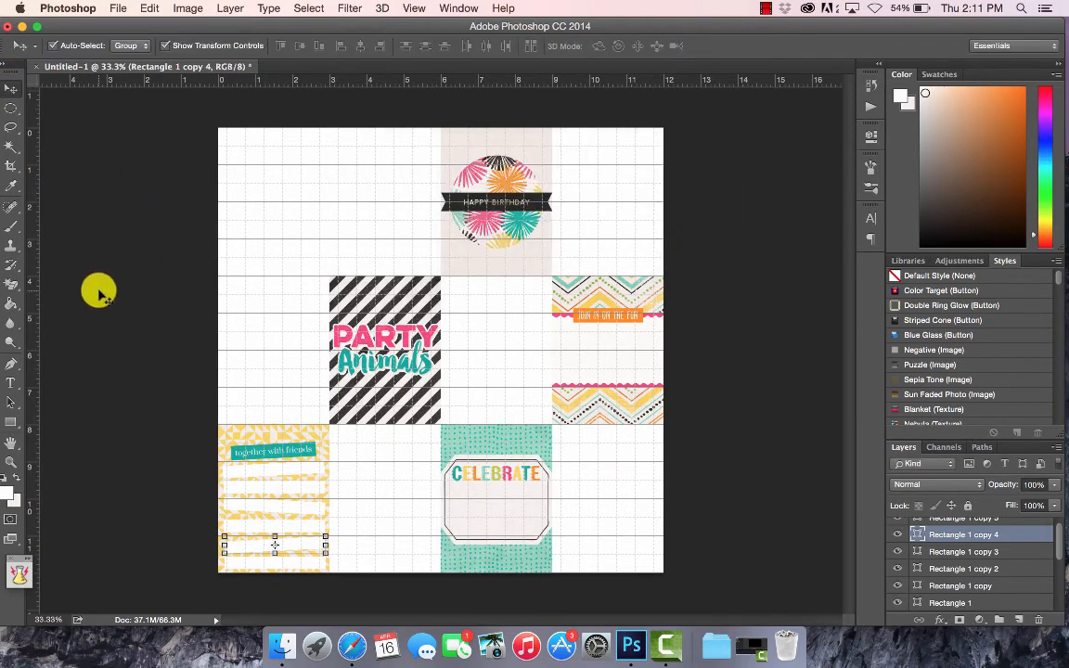
pyautogui.click(168, 327)
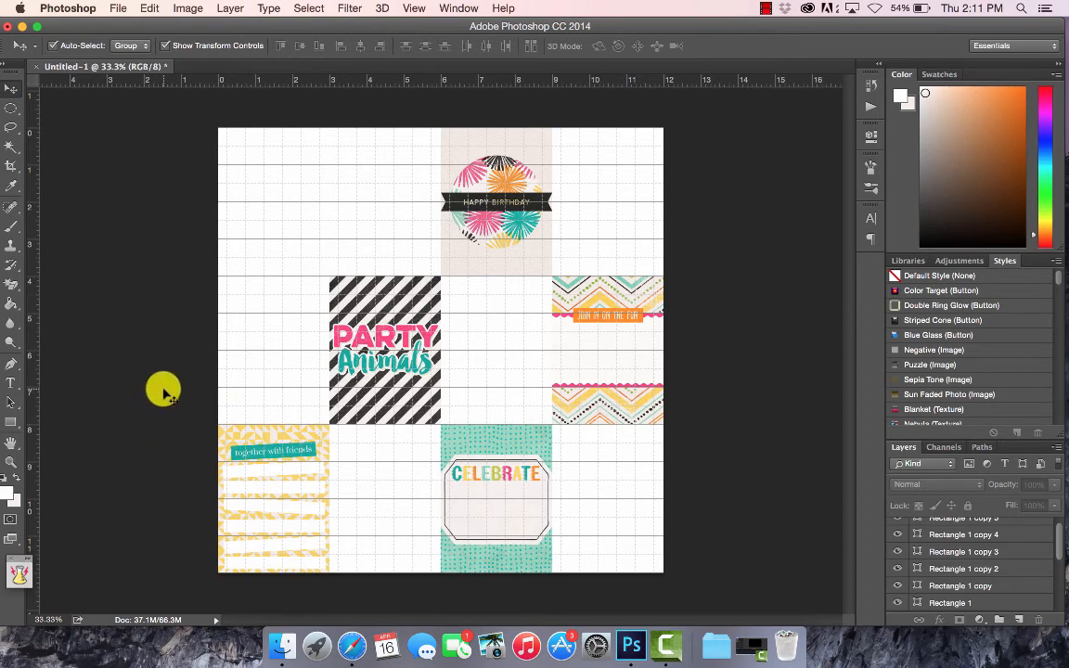
# Hide the grid over the card sheet.
pyautogui.press('super+apostrophe')
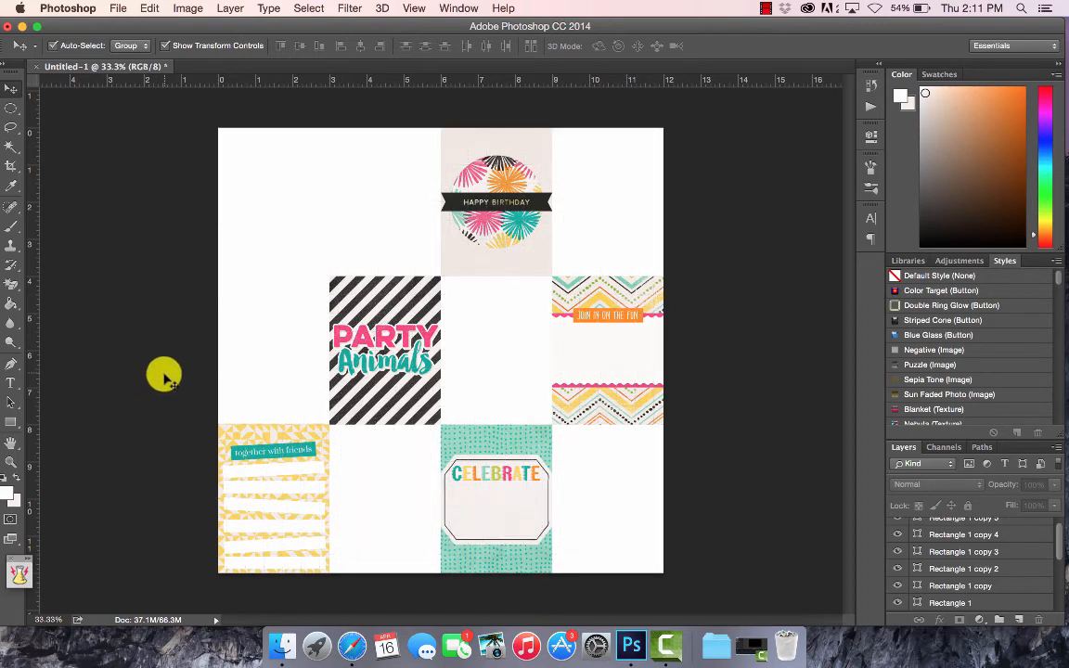
pyautogui.scroll(3, 164, 355)
pyautogui.scroll(-2, 164, 355)
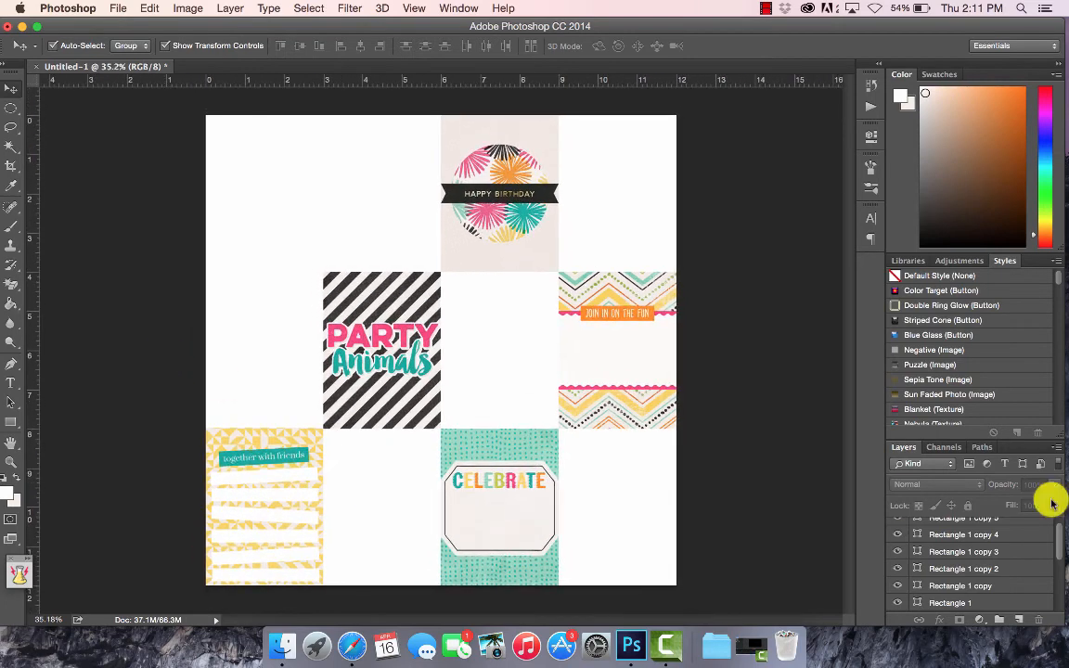
# Merge all of the yellow card's layers, from the last strip copy down to the geometric paper, into one layer.
pyautogui.scroll(1, 963, 549)
pyautogui.click(974, 532)
pyautogui.scroll(-5, 974, 534)
pyautogui.scroll(1, 974, 535)
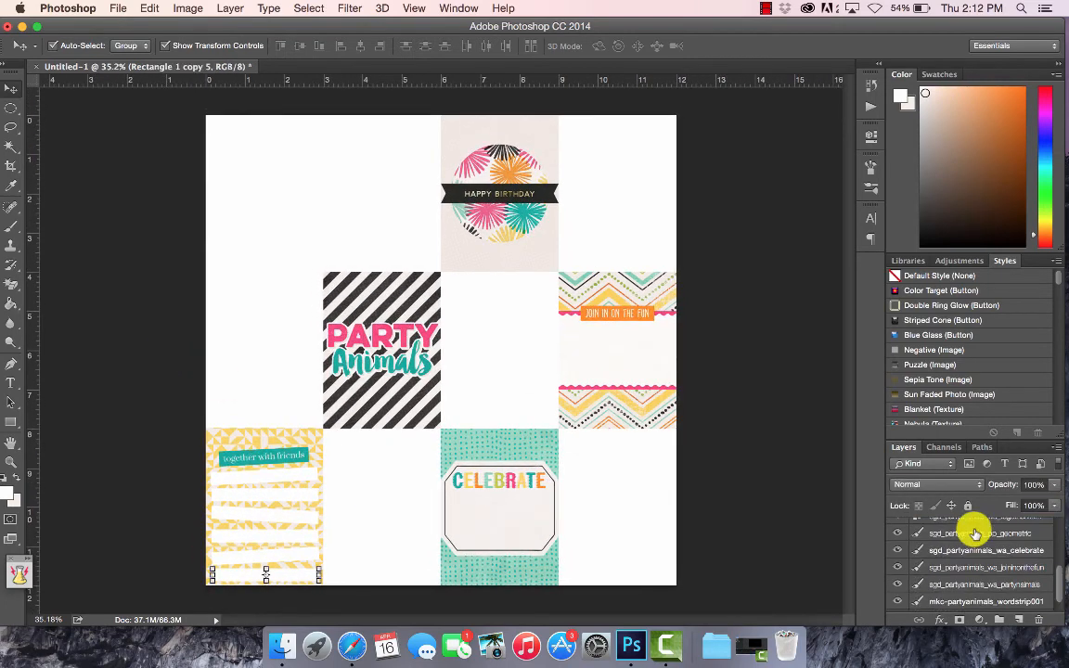
pyautogui.keyDown('shift'); pyautogui.click(975, 535); pyautogui.keyUp('shift')
pyautogui.rightClick(973, 536)
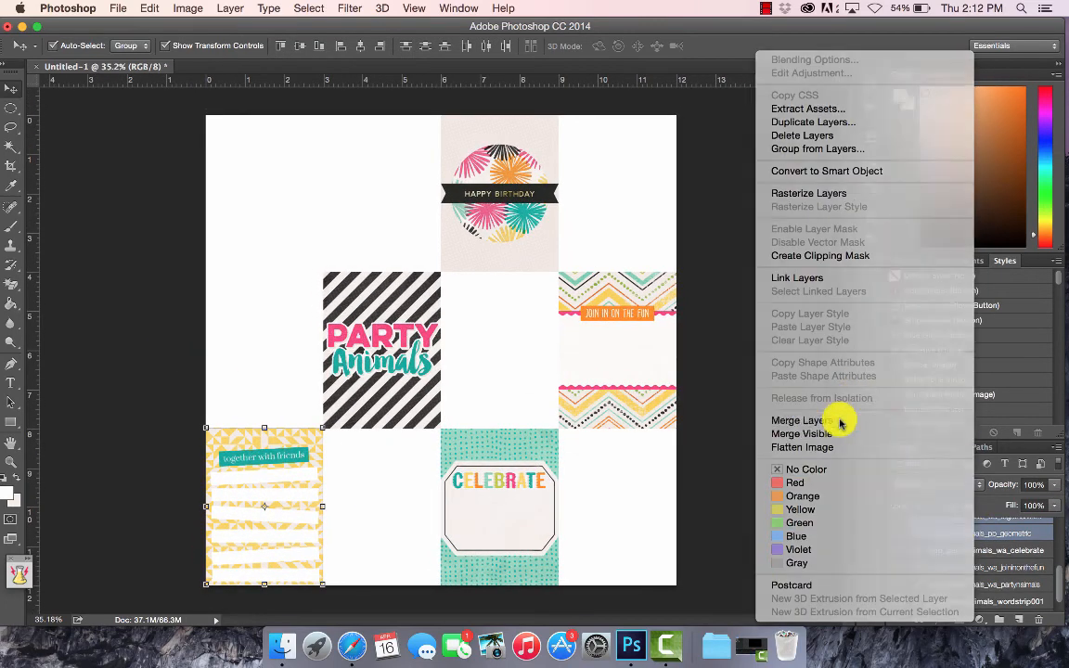
pyautogui.click(831, 420)
# Try moving the merged yellow card and the striped Party Animals card as whole pieces, and step back through the moves.
pyautogui.moveTo(260, 502); pyautogui.dragTo(272, 430)
pyautogui.moveTo(394, 279)
pyautogui.mouseDown()
pyautogui.moveTo(452, 305)
pyautogui.moveTo(403, 273)
pyautogui.mouseUp()
pyautogui.press('super+alt+z')
pyautogui.press('super+alt+z')
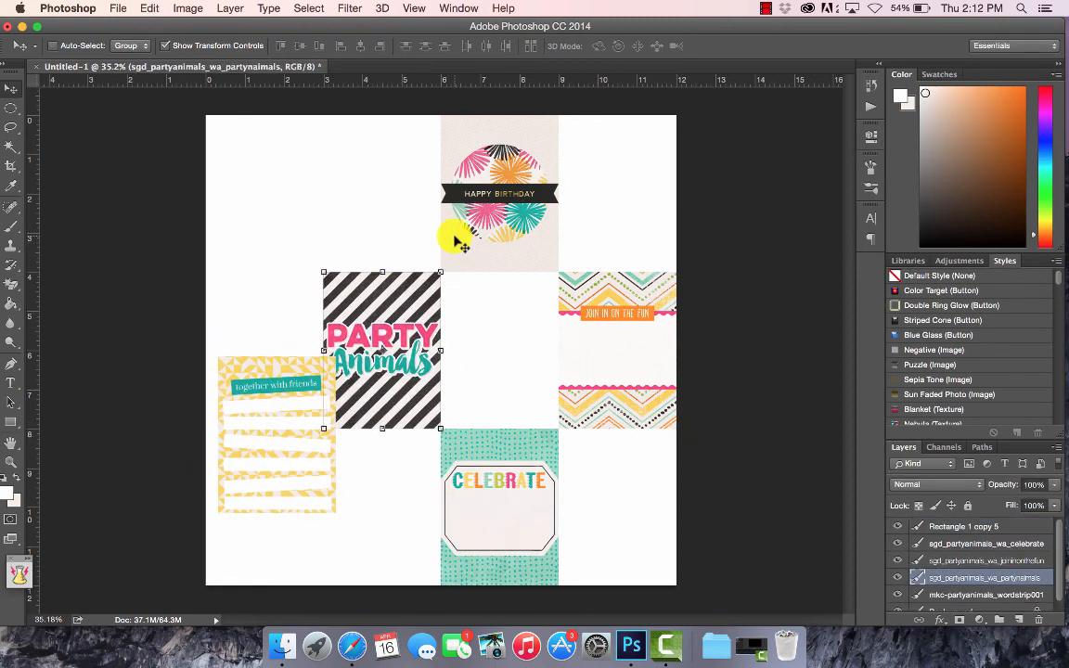